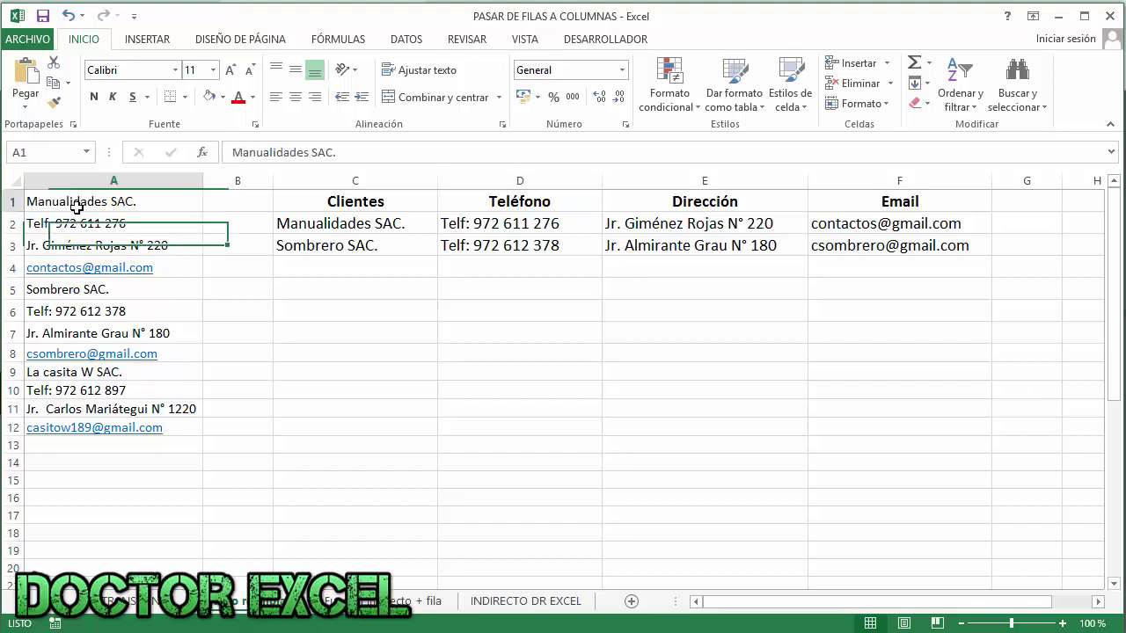
# Review the transposed client tables on the example sheets and inspect the array formulas in cells C2 and C4.
pyautogui.click(369, 424)
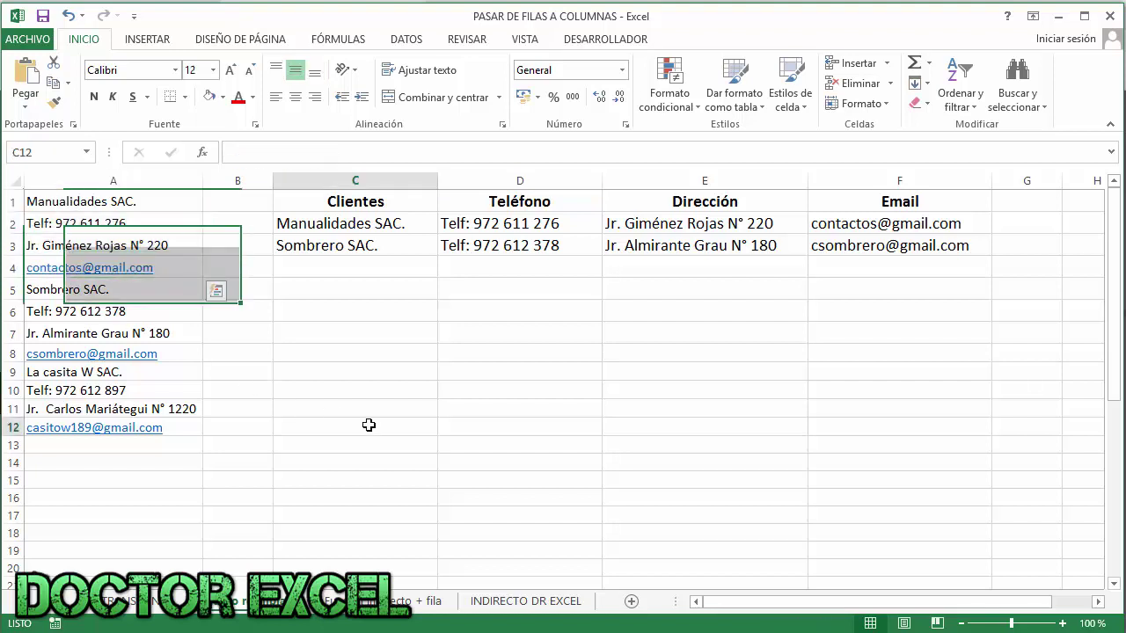
pyautogui.click(409, 602)
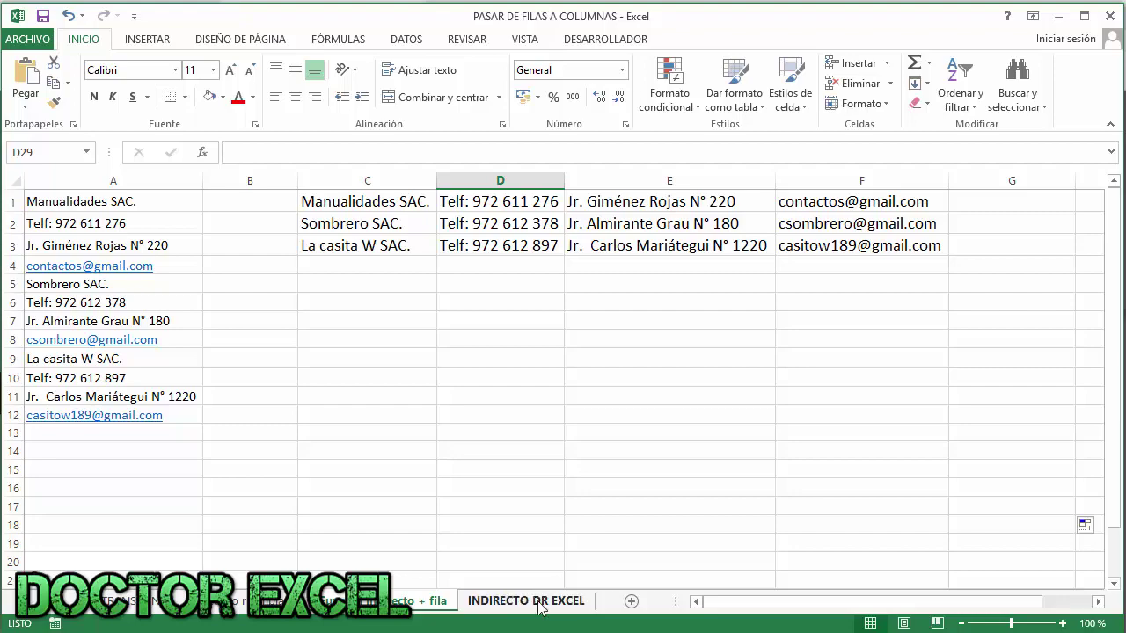
pyautogui.click(539, 603)
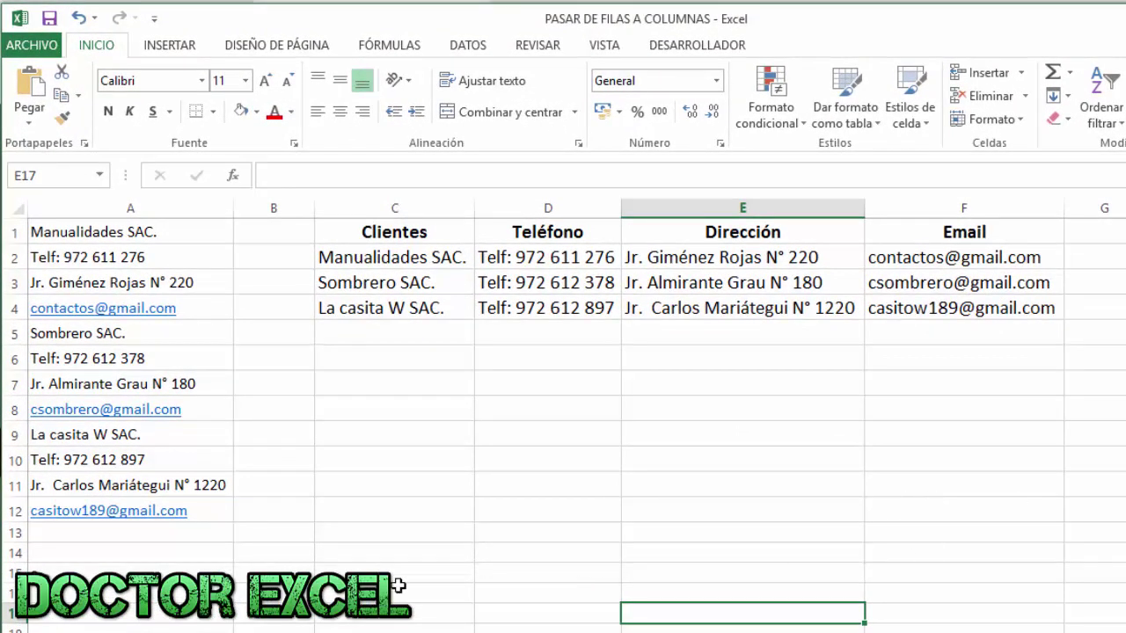
pyautogui.click(400, 628)
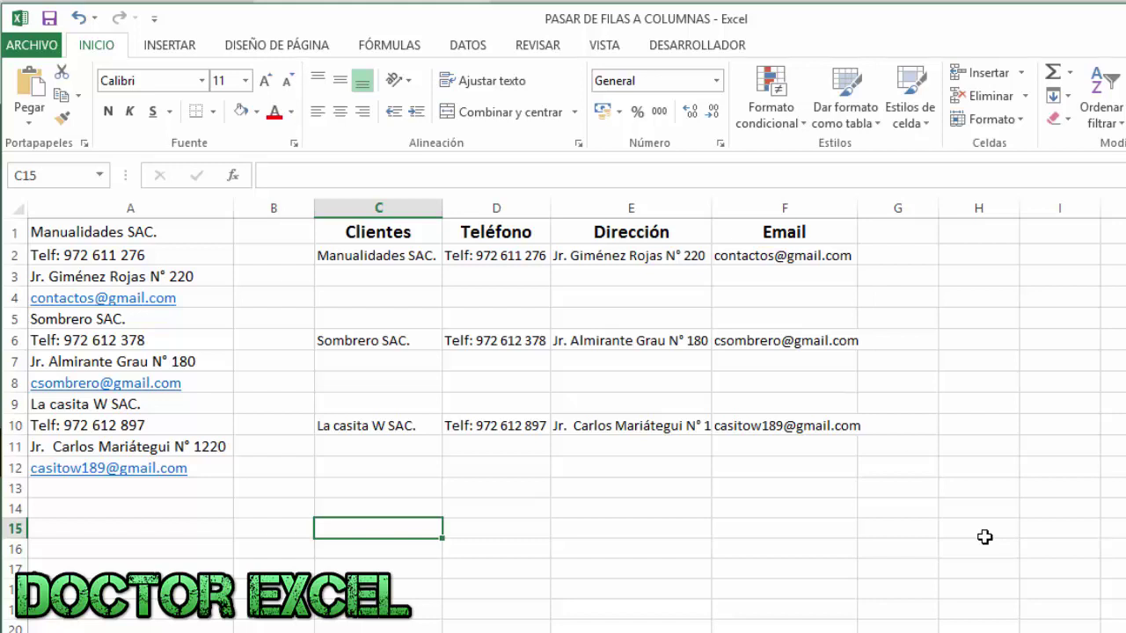
pyautogui.click(364, 256)
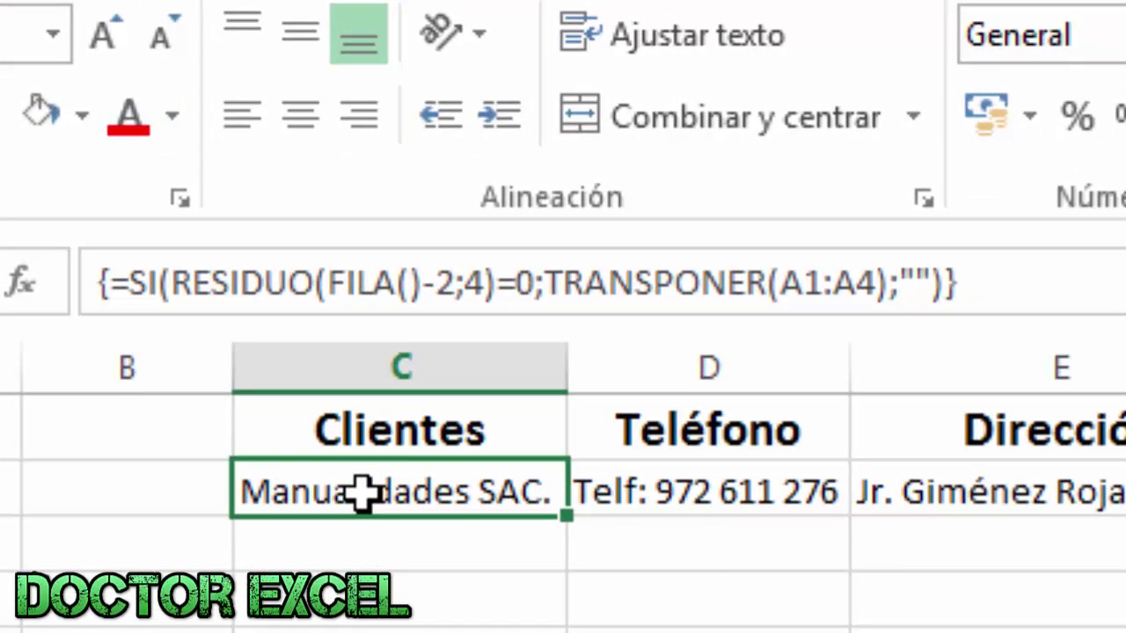
pyautogui.click(411, 607)
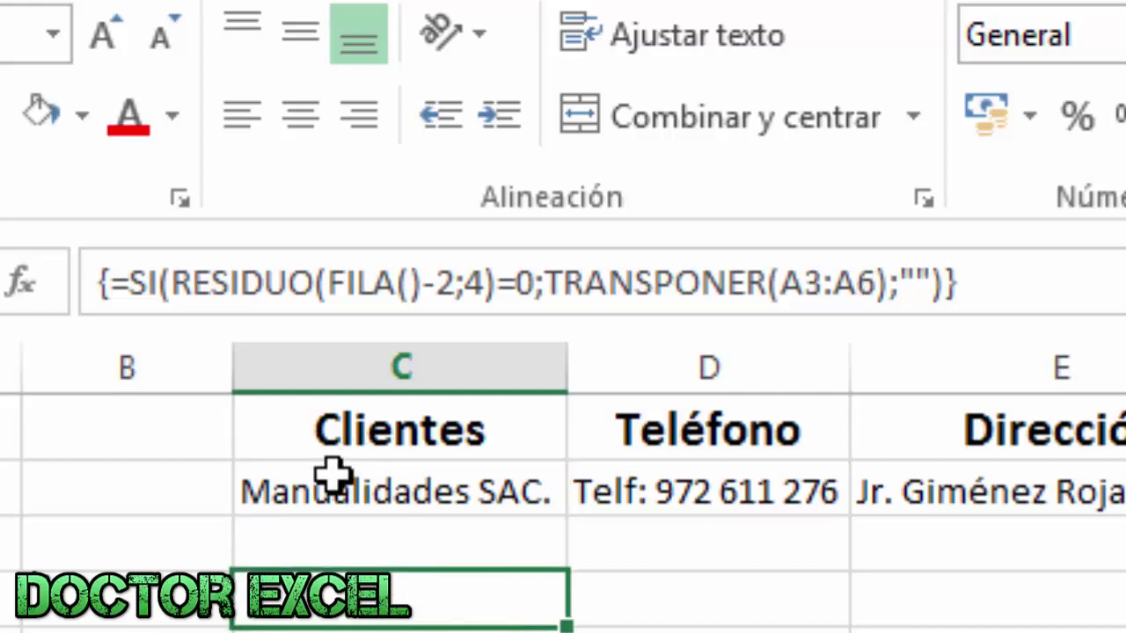
# Clear the existing formulas from range C2:F10 under the table headers.
pyautogui.moveTo(332, 479); pyautogui.dragTo(1011, 607)
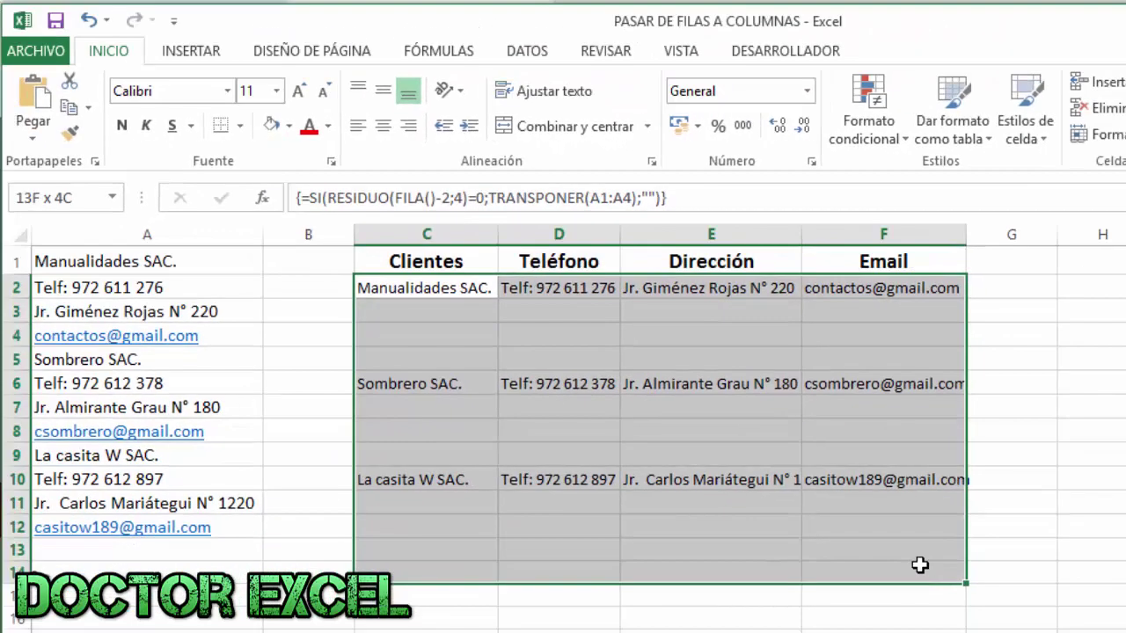
pyautogui.moveTo(920, 566); pyautogui.dragTo(967, 479)
pyautogui.press('Delete')
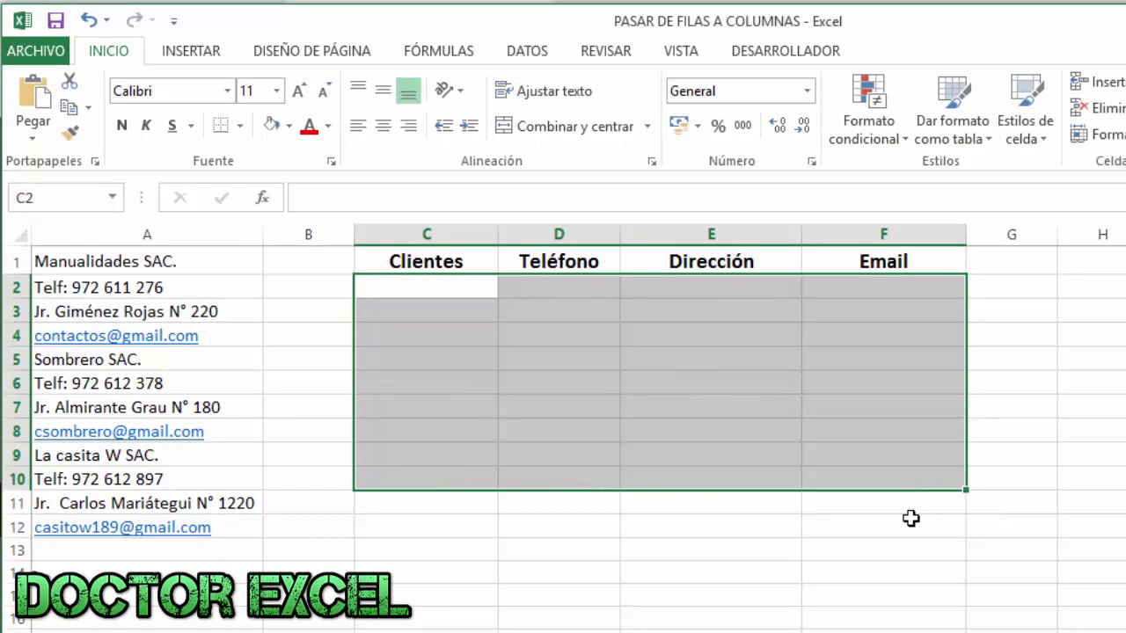
pyautogui.click(918, 594)
# Enter =TRANSPONER(A1:A12) in cell C2 as an array formula.
pyautogui.click(408, 289)
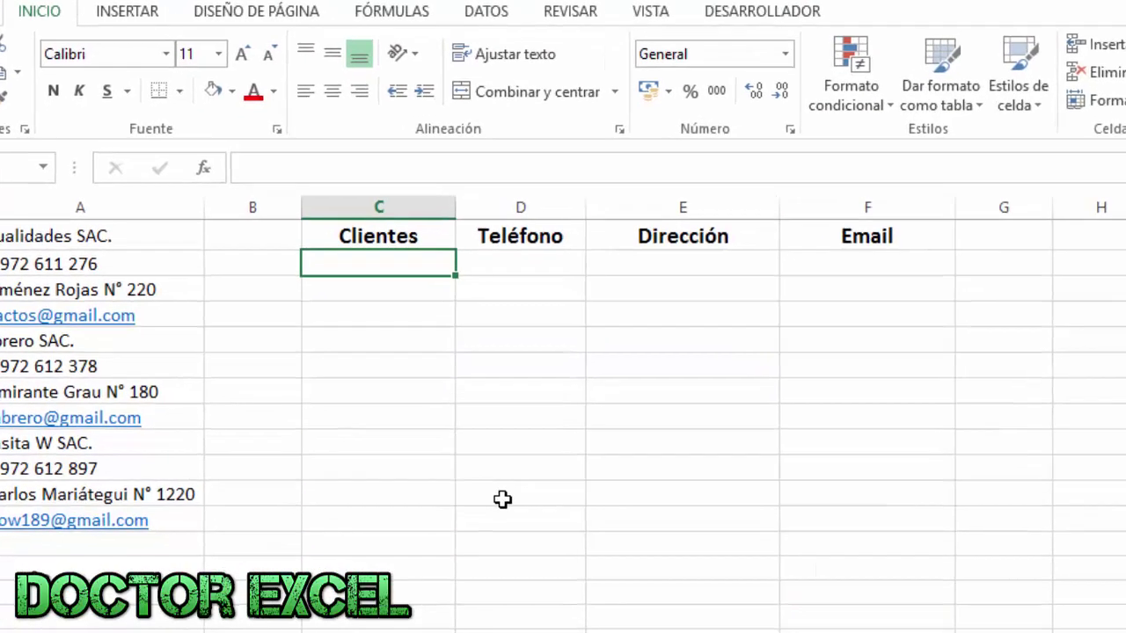
pyautogui.write('=')
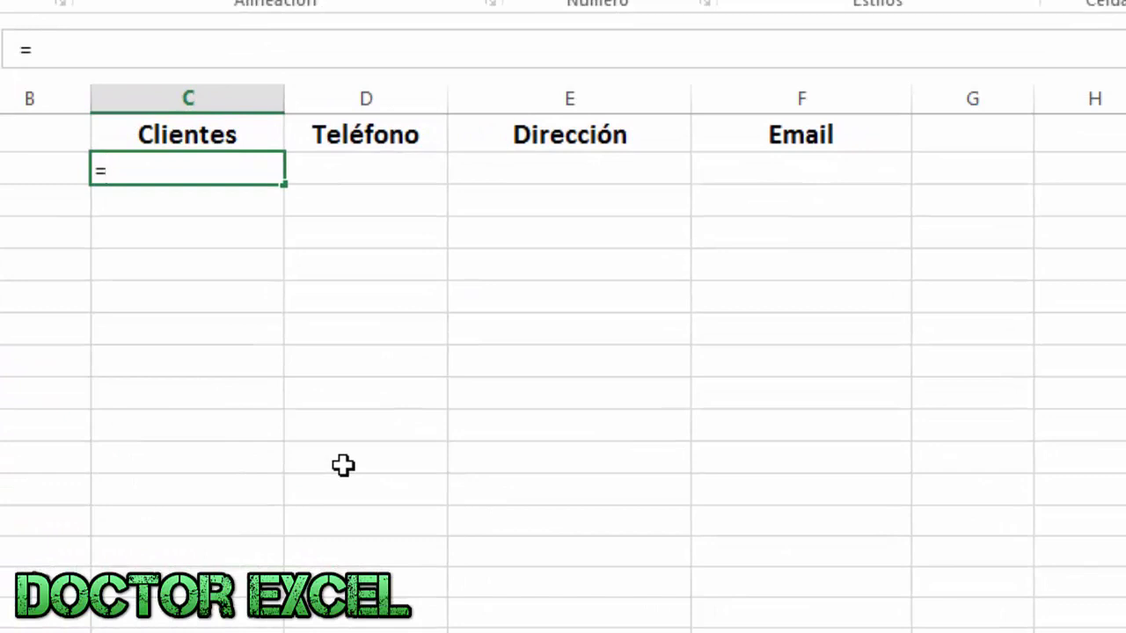
pyautogui.write('transponer(')
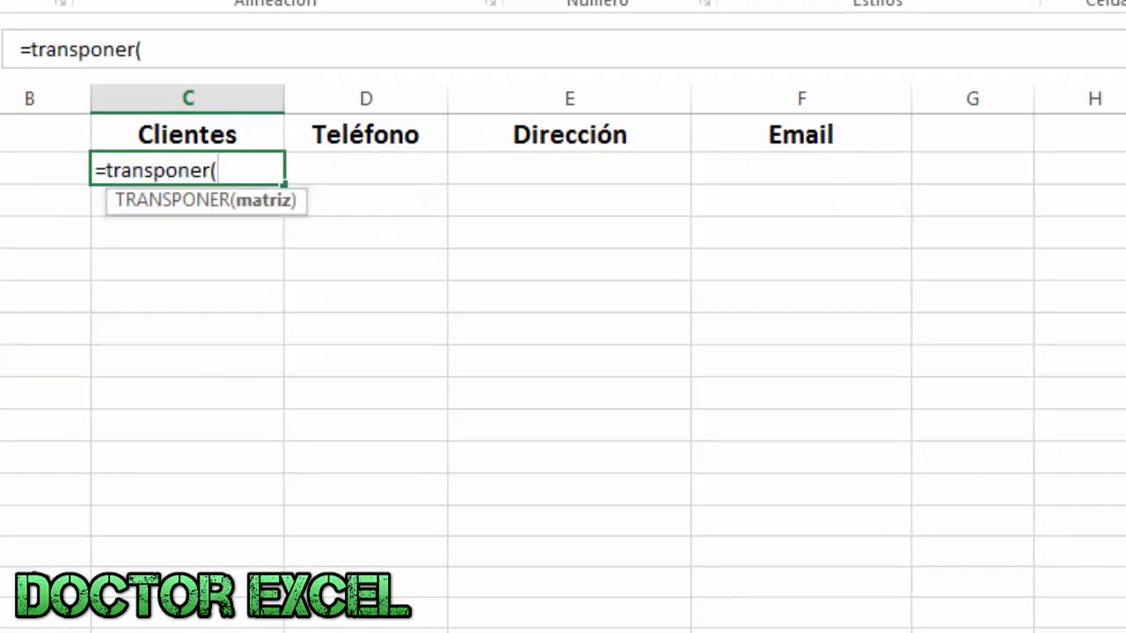
pyautogui.moveTo(4, 135); pyautogui.dragTo(4, 494)
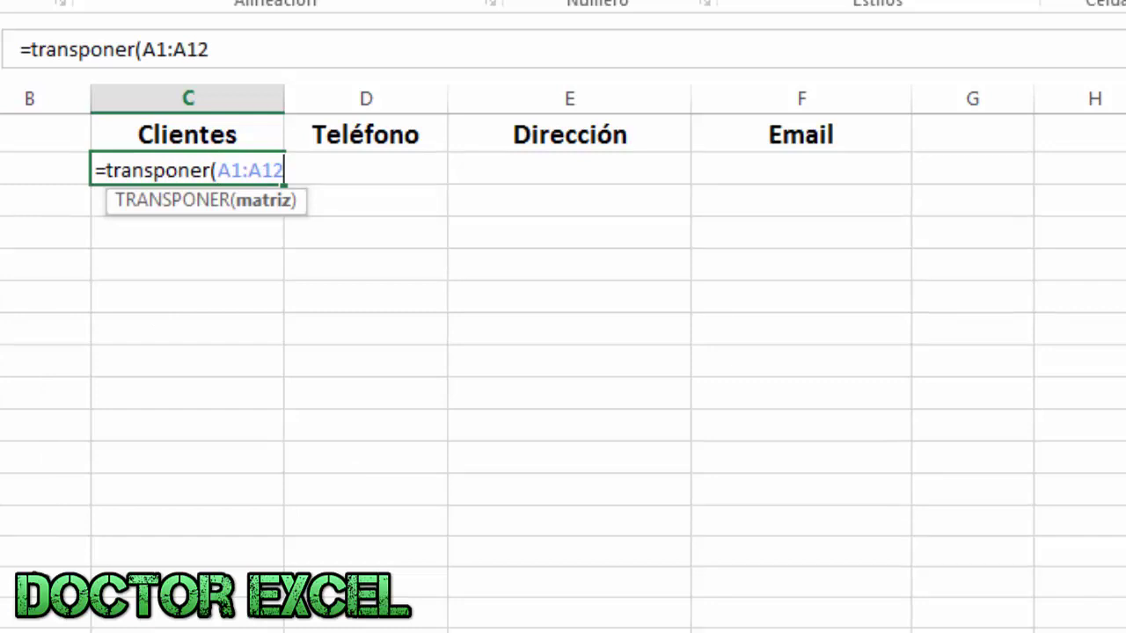
pyautogui.write('=')
pyautogui.press('BackSpace')
pyautogui.write(')')
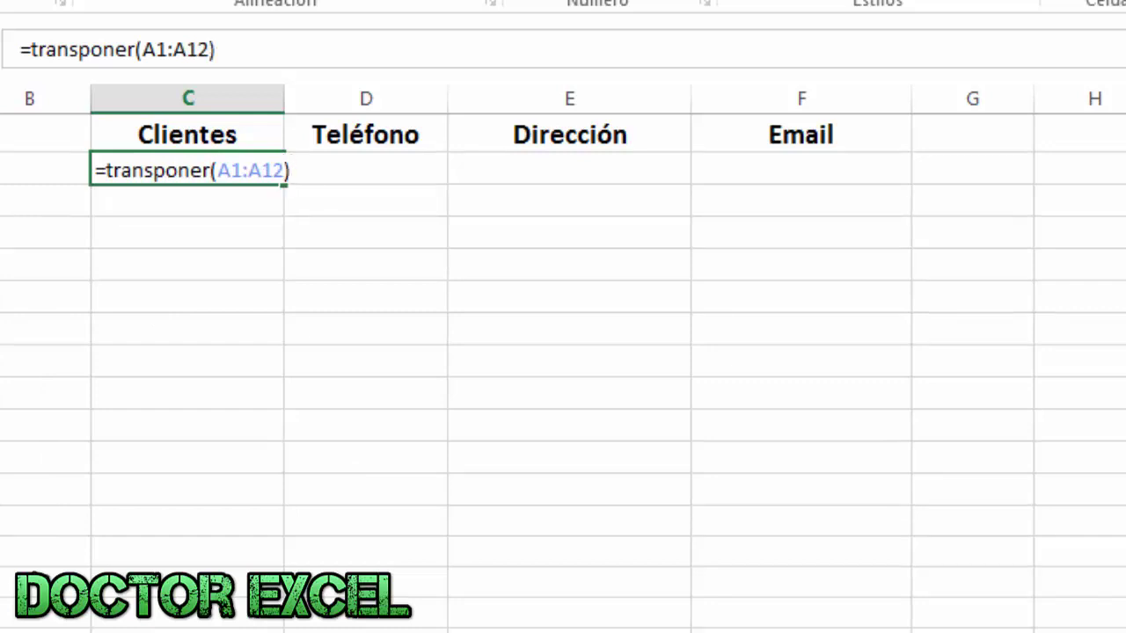
pyautogui.hotkey('ctrl', 'shift', 'Return')
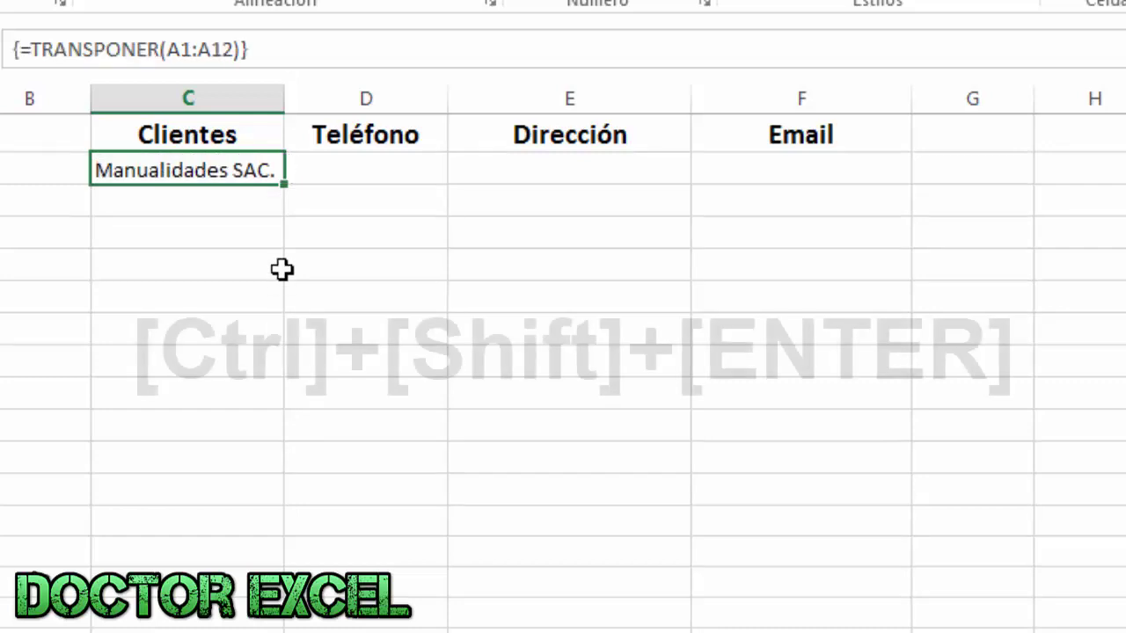
# Extend the TRANSPONER array formula across C2:F2, from Clientes to Email.
pyautogui.moveTo(222, 169); pyautogui.dragTo(769, 166)
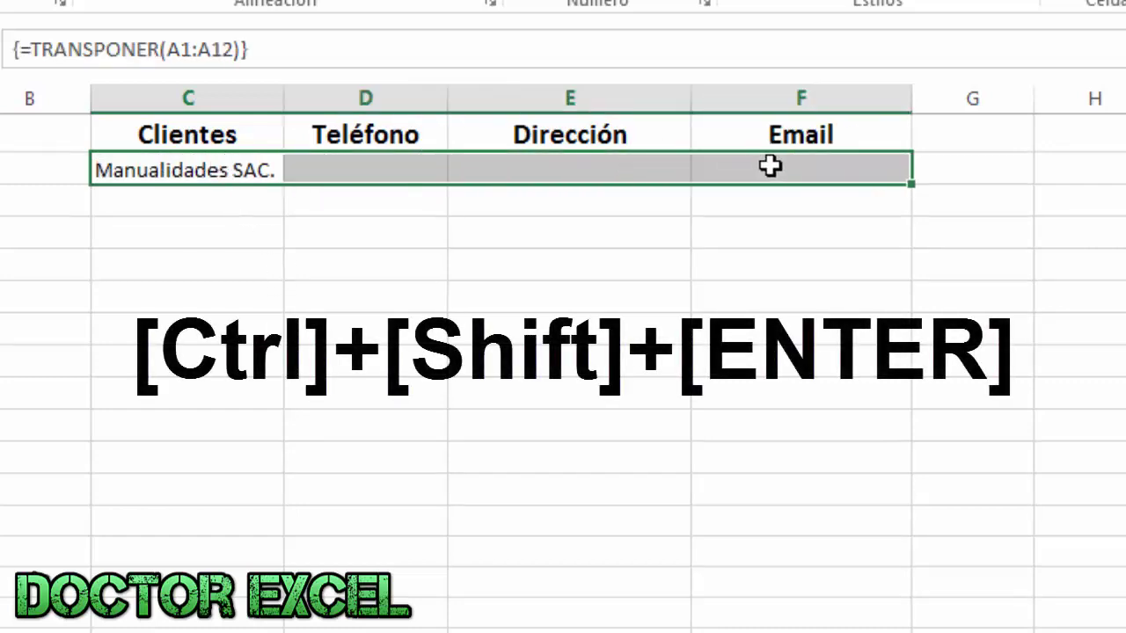
pyautogui.click(287, 48)
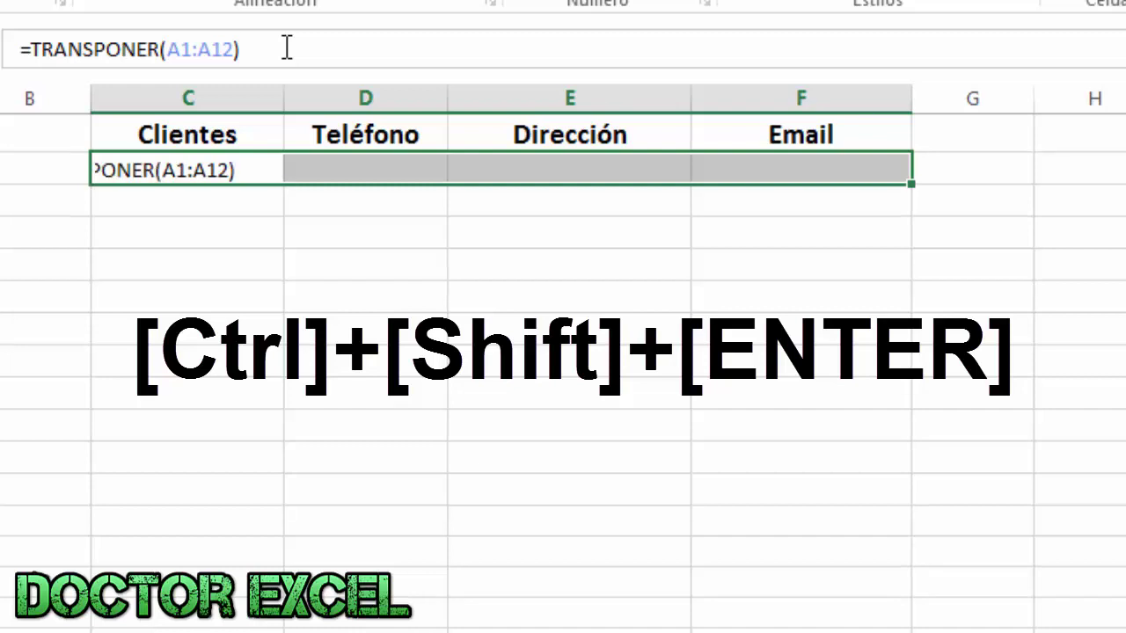
pyautogui.hotkey('ctrl', 'shift', 'Return')
pyautogui.click(432, 324)
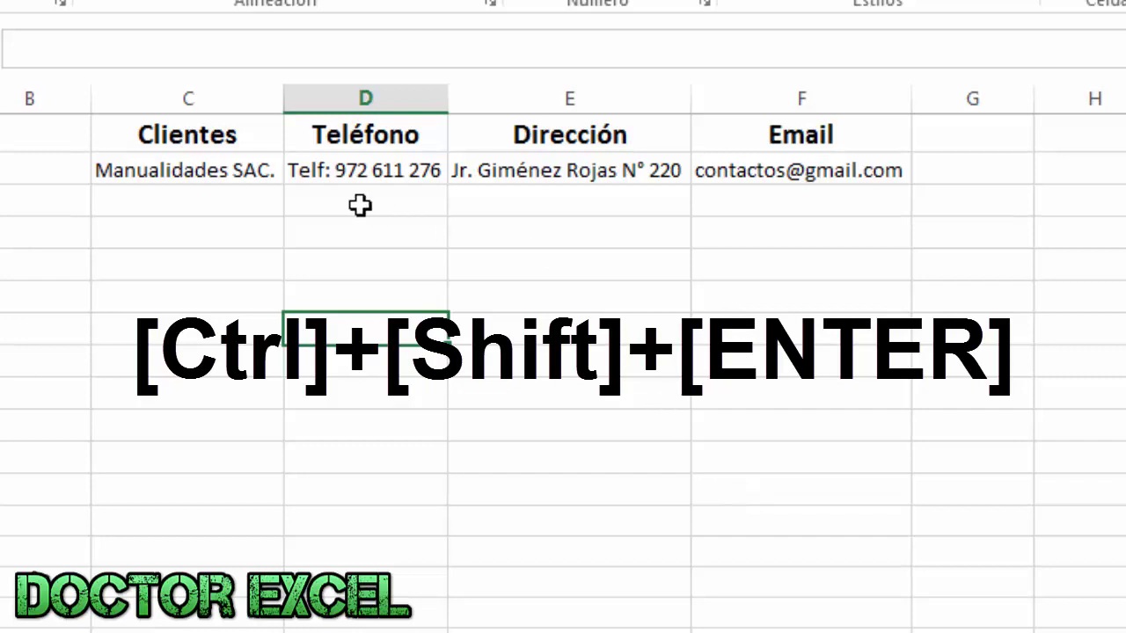
# Fill the array formula from C2:F2 down to row 13 and clear the shifted rows C3:F5, C7:F9 and C11:F13.
pyautogui.moveTo(241, 173); pyautogui.dragTo(862, 530)
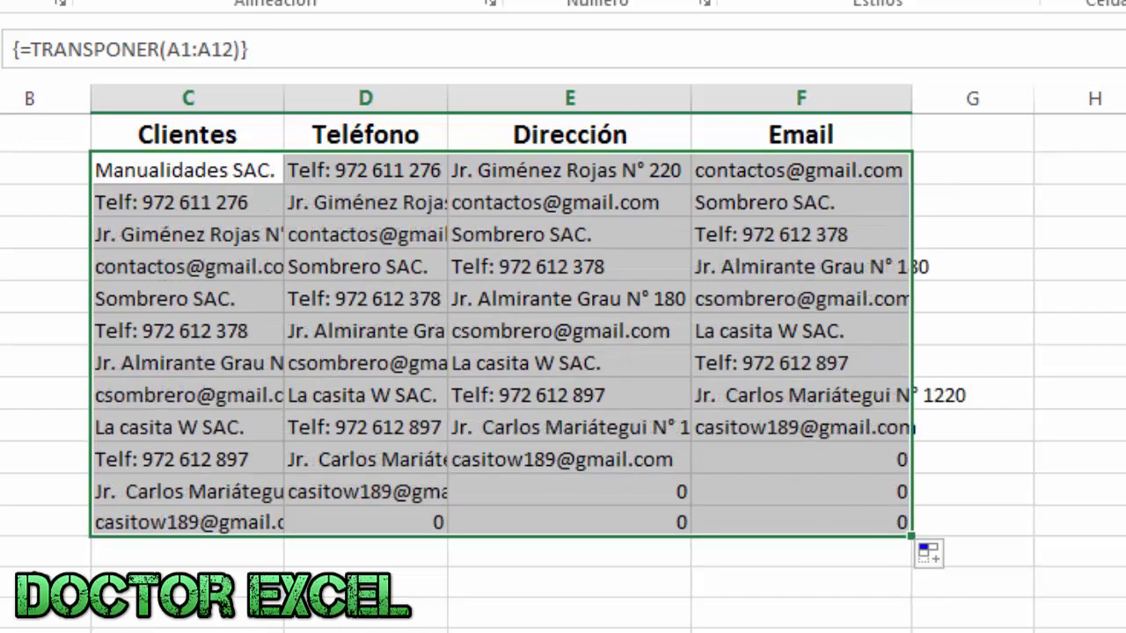
pyautogui.click(1117, 395)
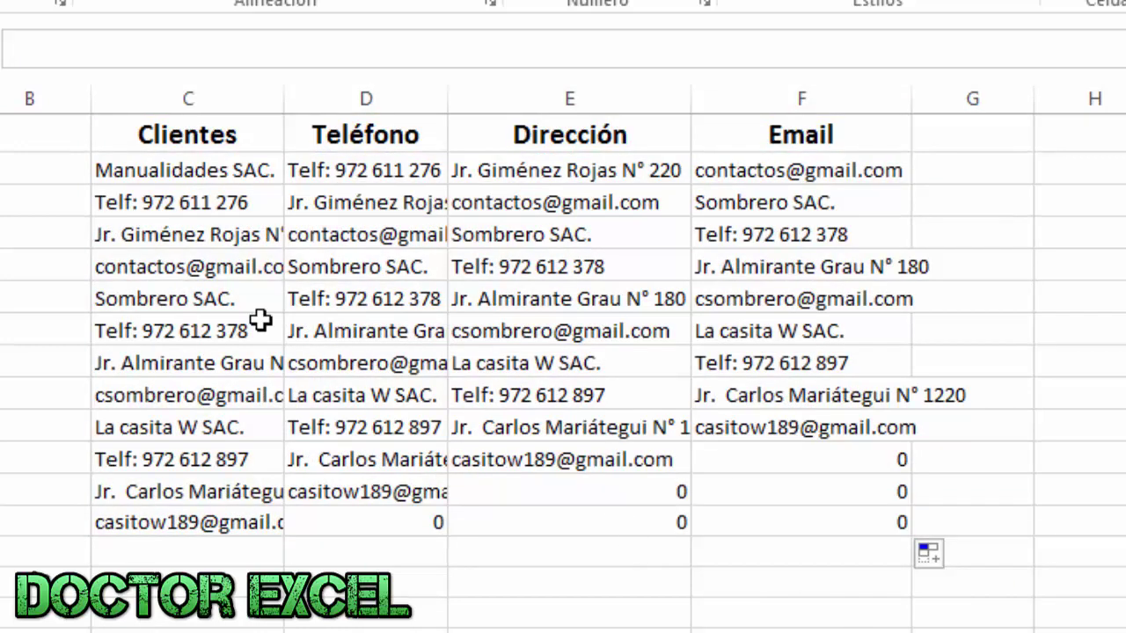
pyautogui.moveTo(121, 202); pyautogui.dragTo(113, 238)
pyautogui.moveTo(113, 290); pyautogui.dragTo(802, 396)
pyautogui.press('Delete')
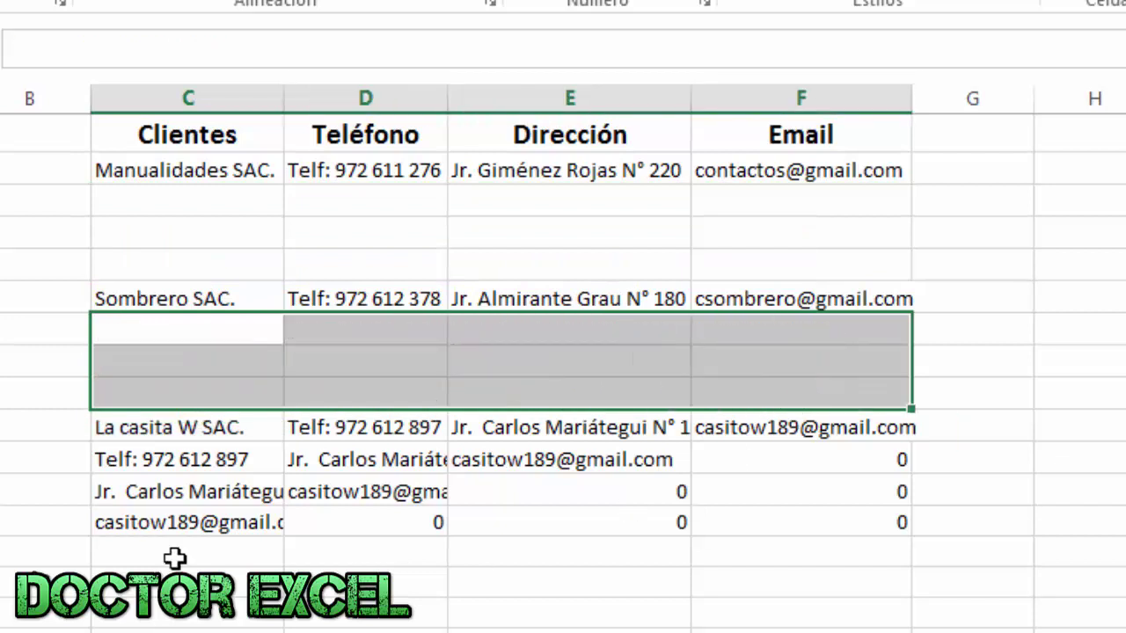
pyautogui.moveTo(124, 461); pyautogui.dragTo(804, 530)
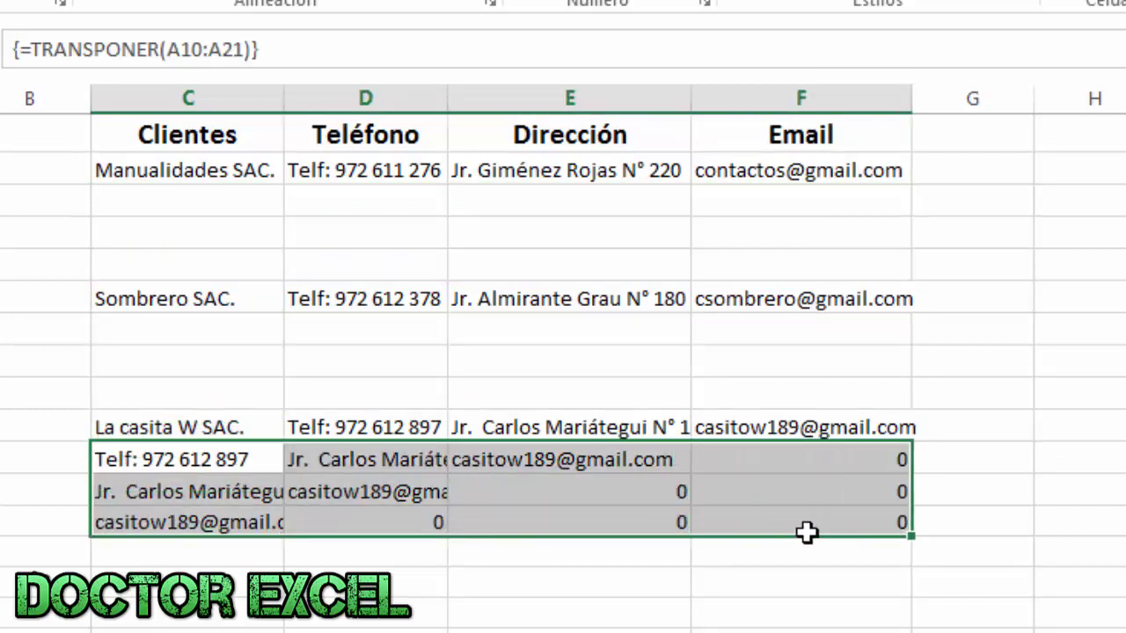
pyautogui.press('Delete')
pyautogui.click(1108, 608)
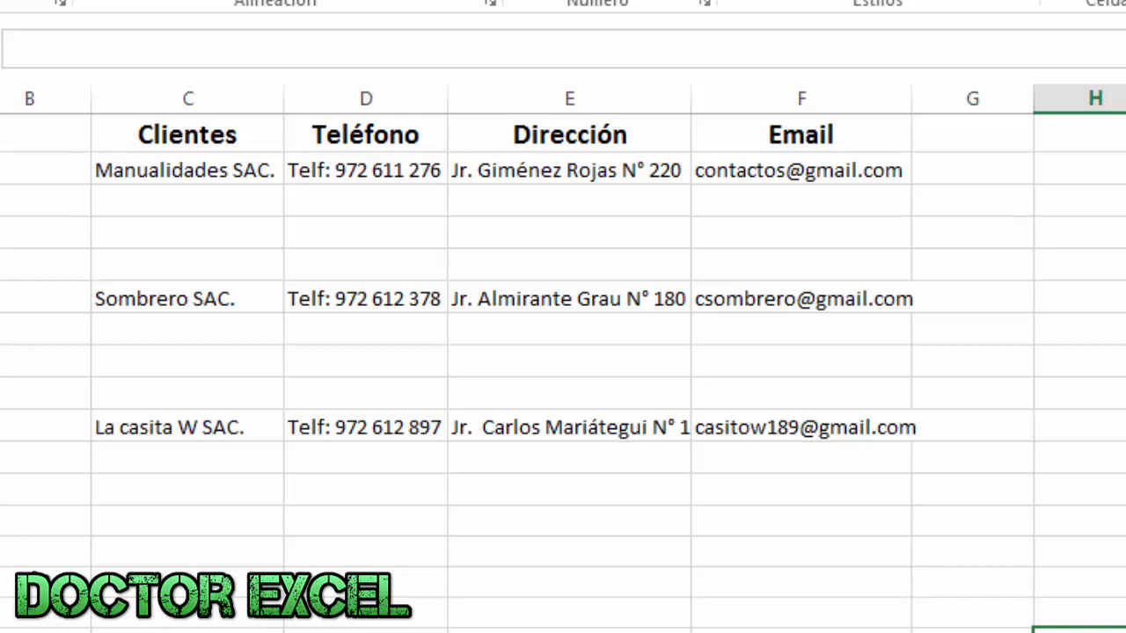
# Undo the row clearing and the fill below C2:F2, back to the single transposed row.
pyautogui.click(5, 530)
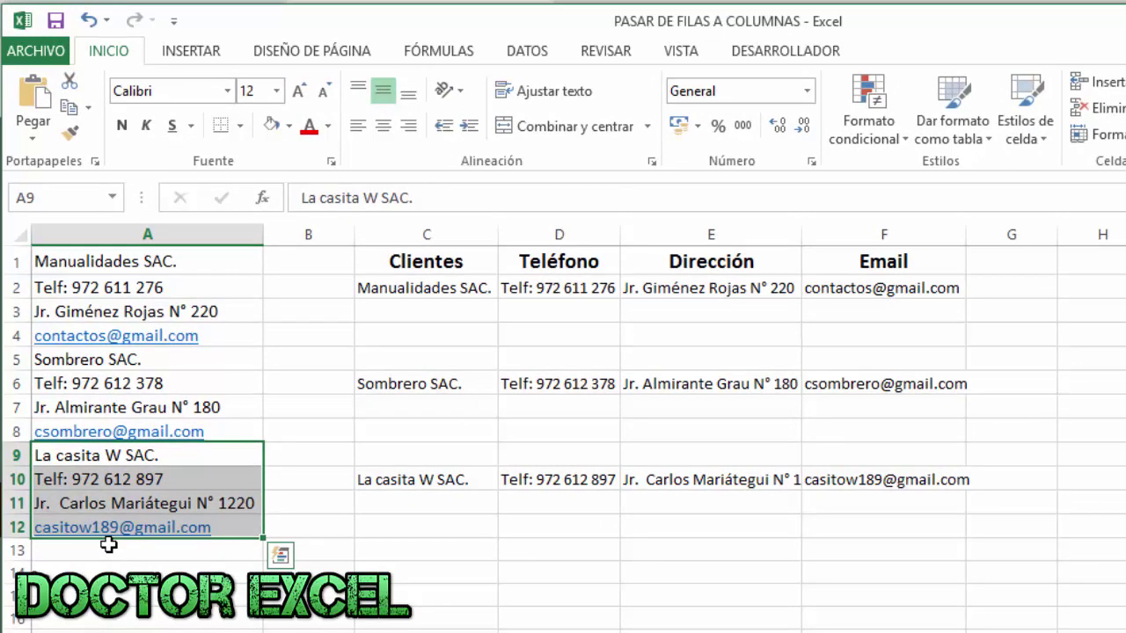
pyautogui.click(87, 22)
pyautogui.click(87, 21)
pyautogui.click(87, 21)
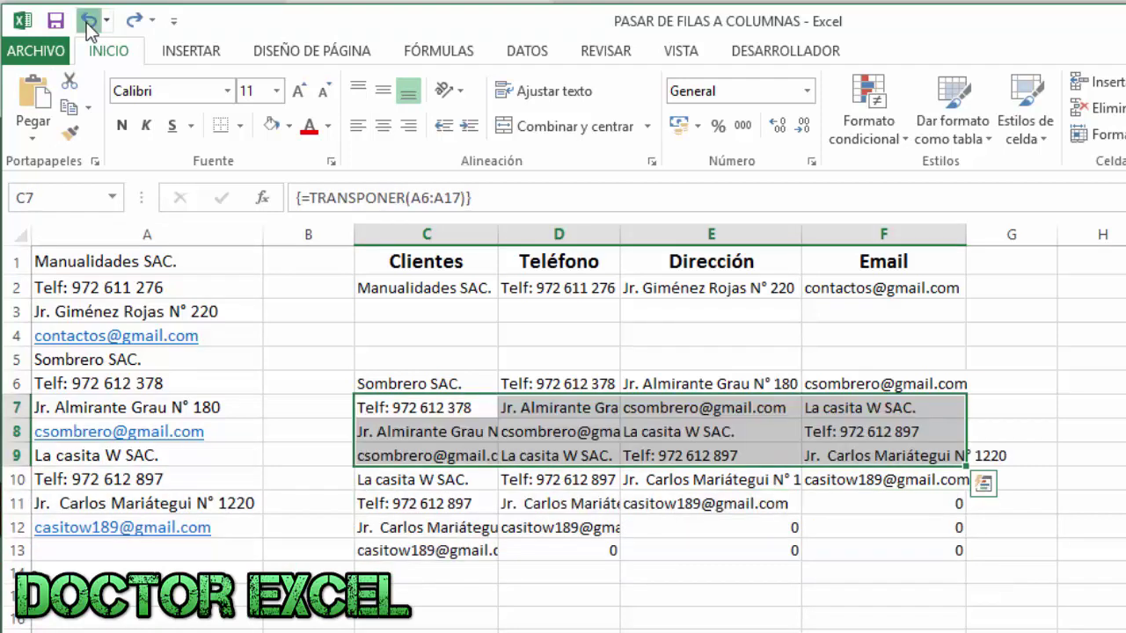
pyautogui.click(87, 21)
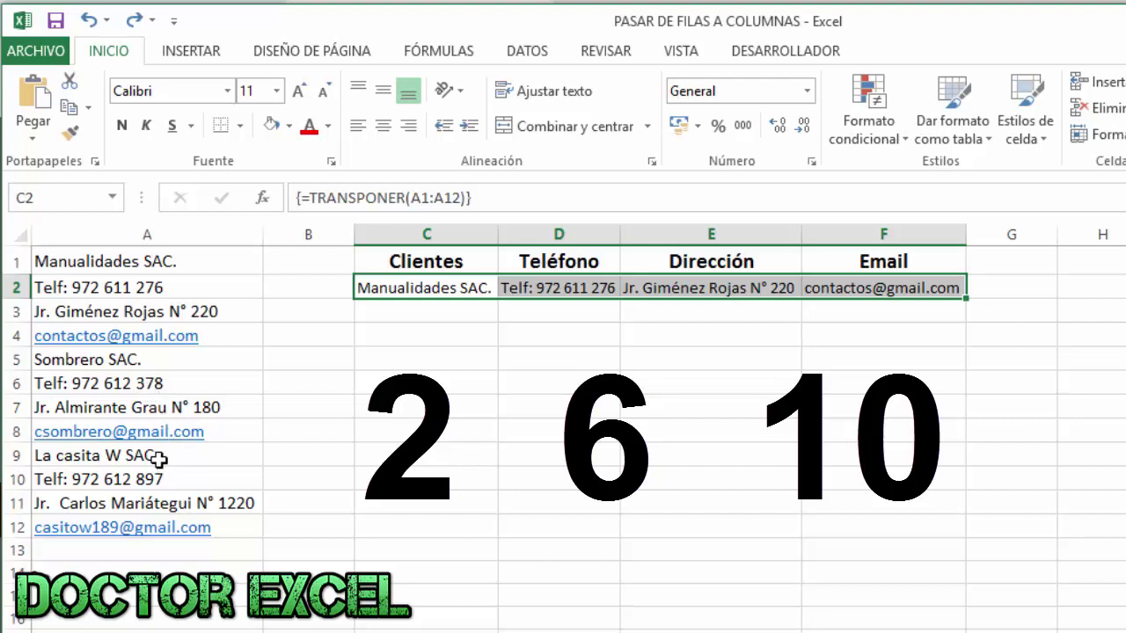
# Edit the array formula in C2:F2 and insert the opening of the SI function before TRANSPONER.
pyautogui.click(311, 198)
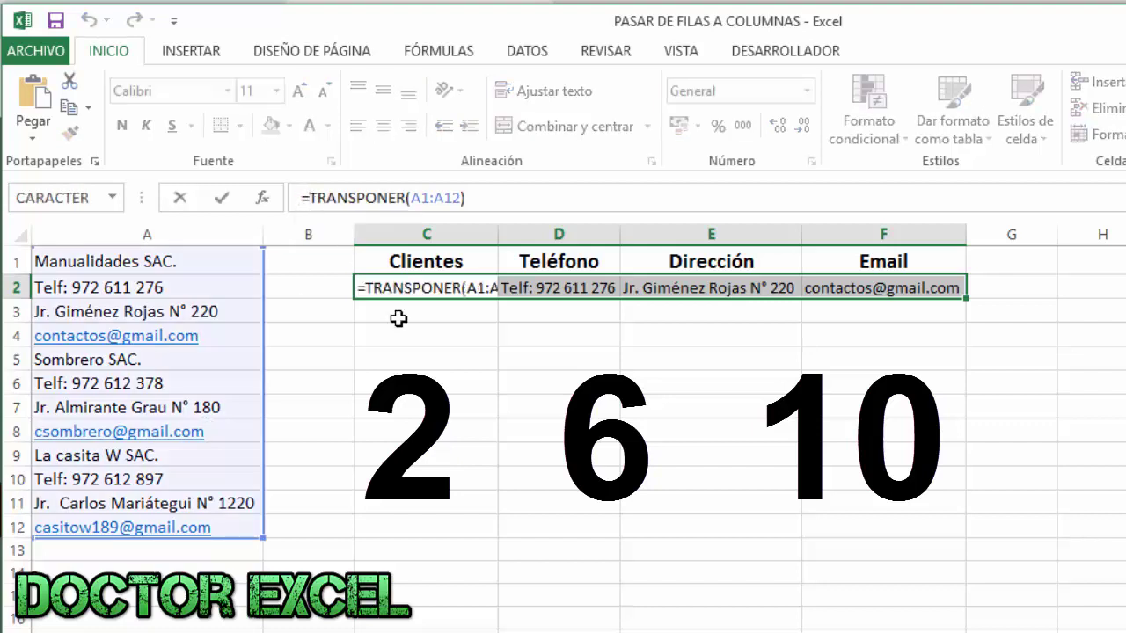
pyautogui.write('si(')
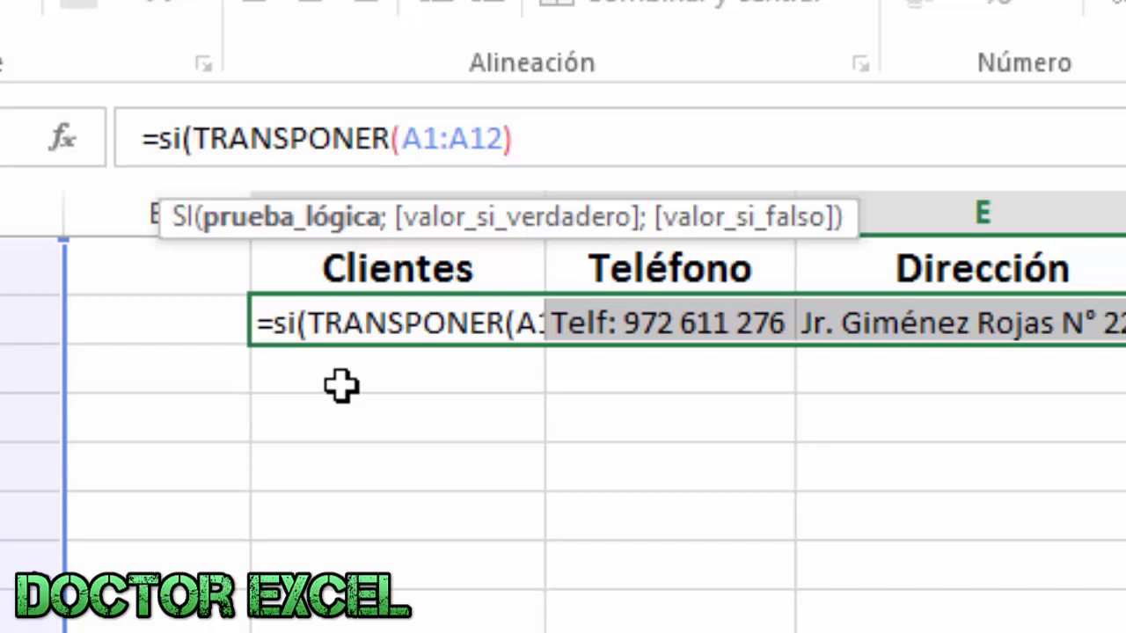
pyautogui.write('f8')
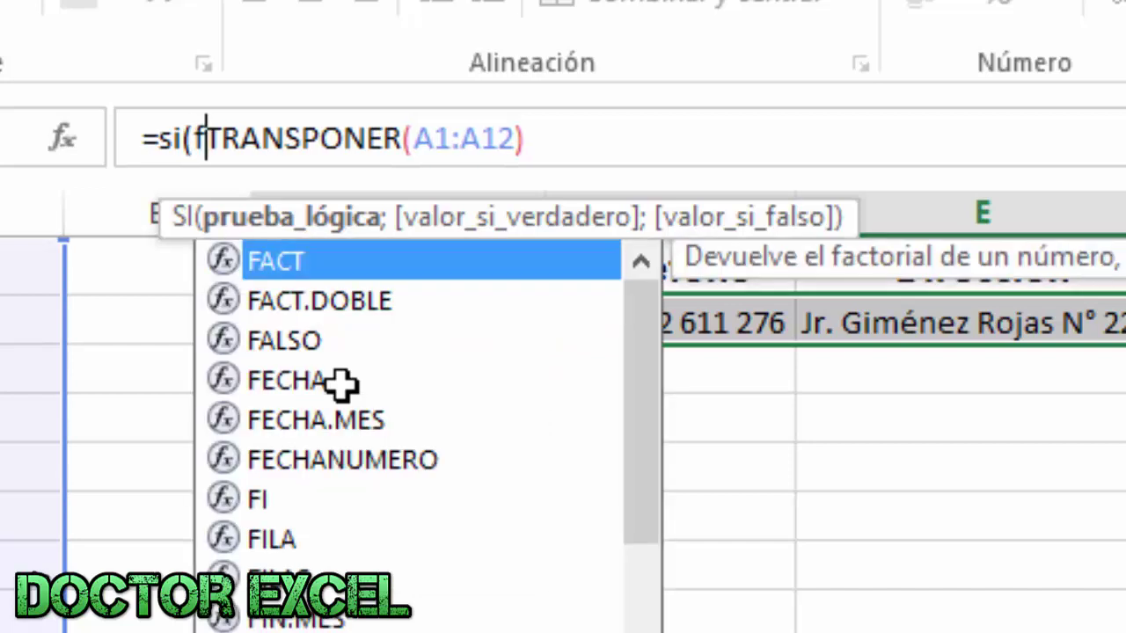
pyautogui.press('BackSpace')
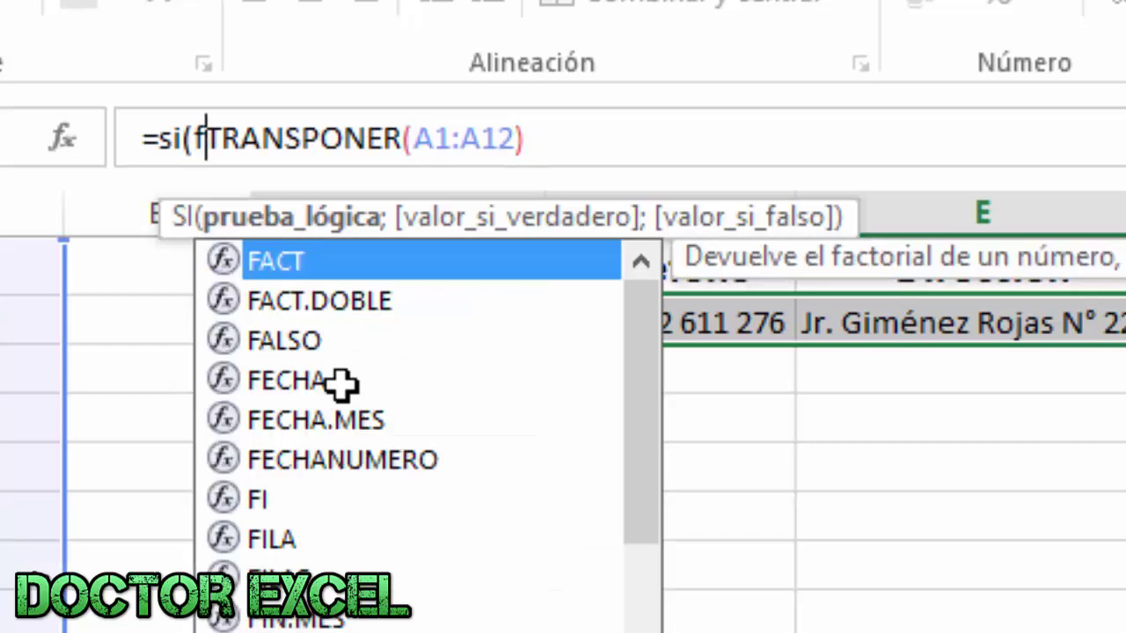
pyautogui.write('ila(')
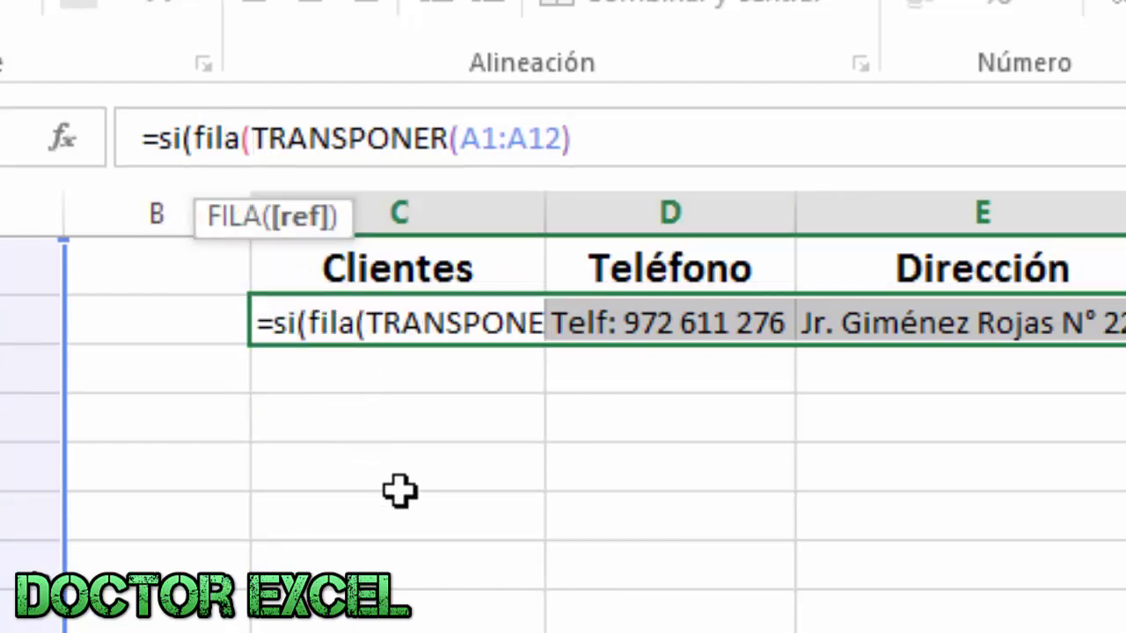
pyautogui.write(')-')
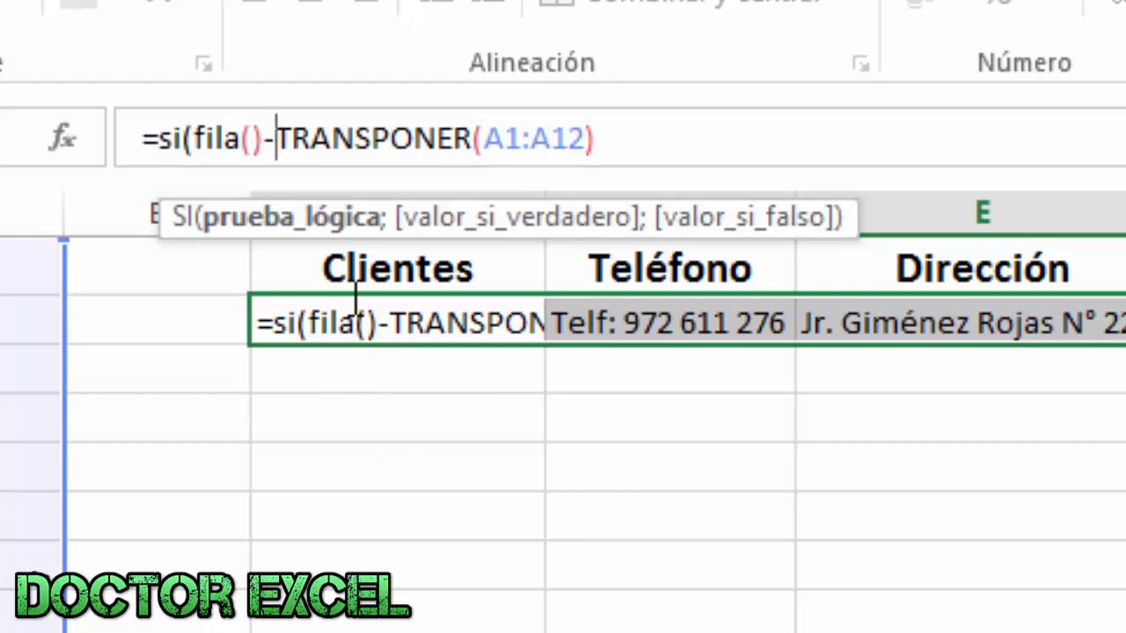
pyautogui.press('BackSpace')
pyautogui.press('BackSpace')
pyautogui.press('BackSpace')
pyautogui.press('BackSpace')
pyautogui.press('BackSpace')
pyautogui.press('BackSpace')
pyautogui.press('BackSpace')
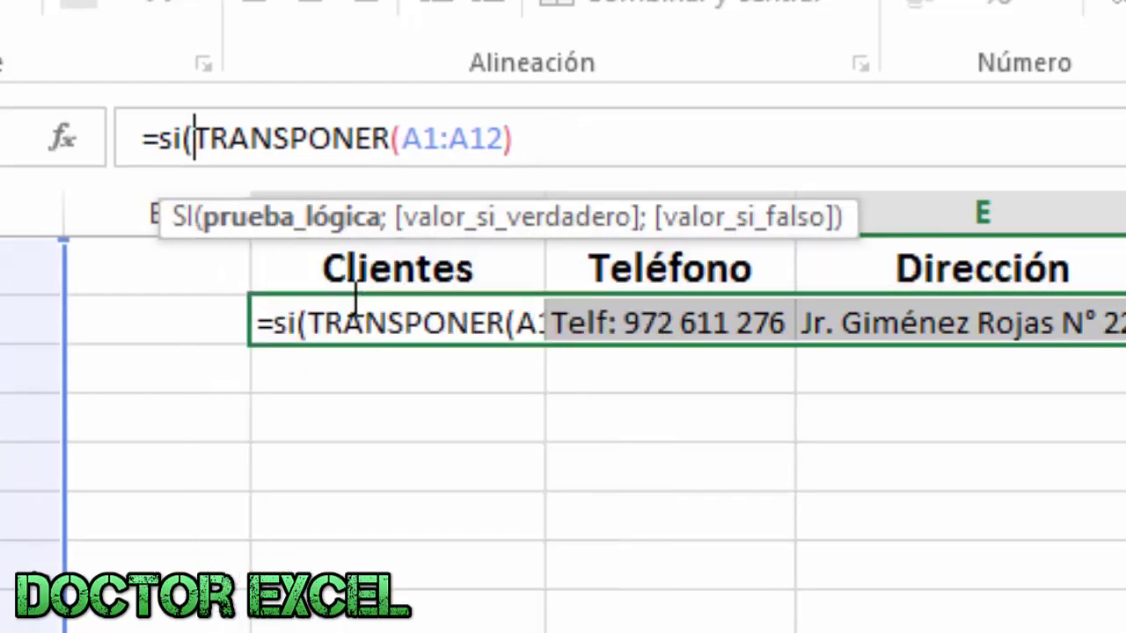
# Insert the logical test RESIDUO(FILA()-2;4)=0 inside SI, leaving TRANSPONER(A1:A12) as the value if true.
pyautogui.write('resu')
pyautogui.press('BackSpace')
pyautogui.write('iduo(')
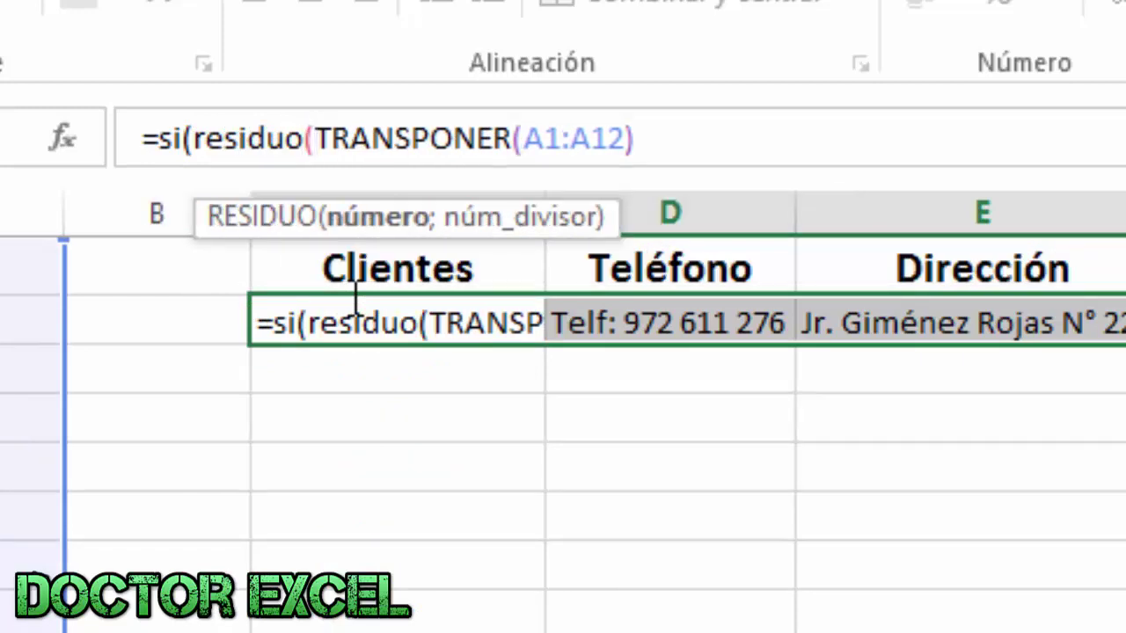
pyautogui.write('fila()')
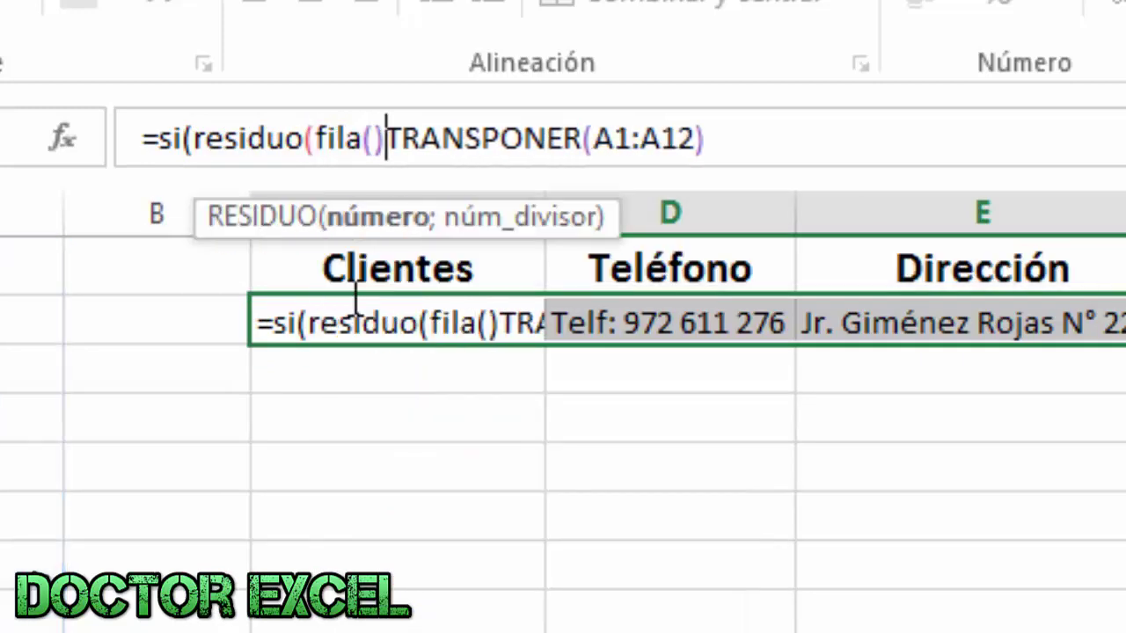
pyautogui.write('-2')
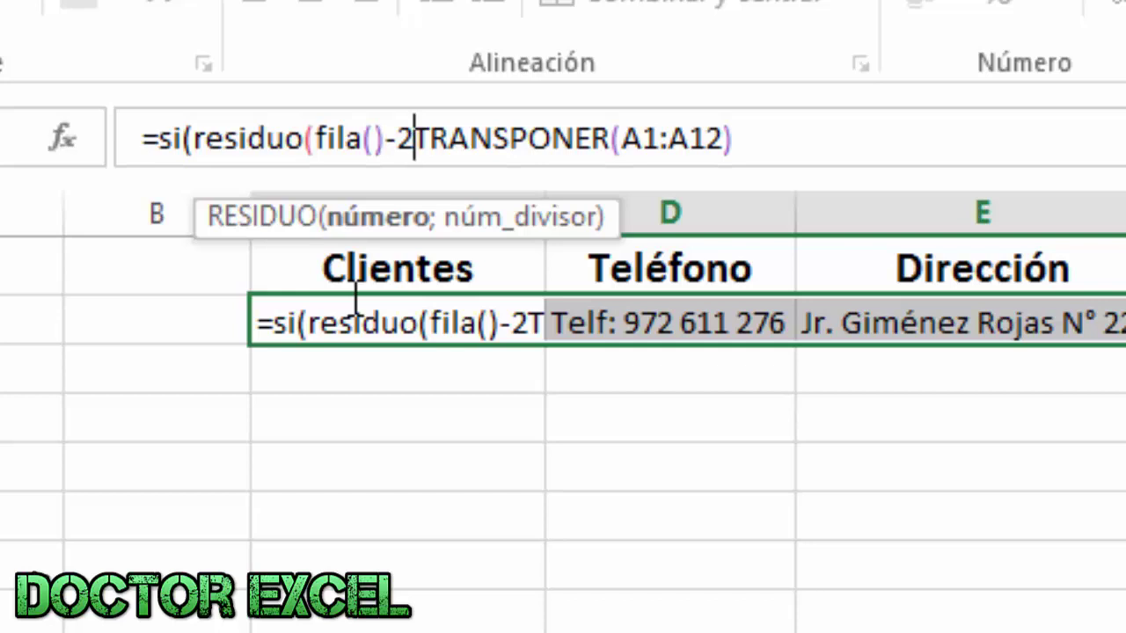
pyautogui.write(';4')
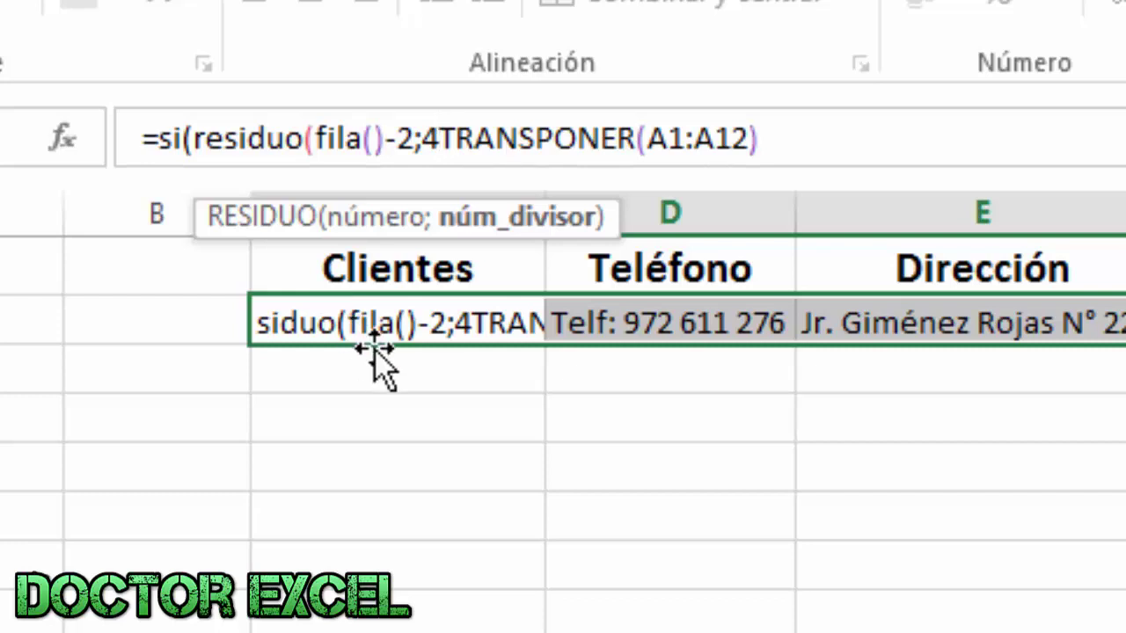
pyautogui.write(')')
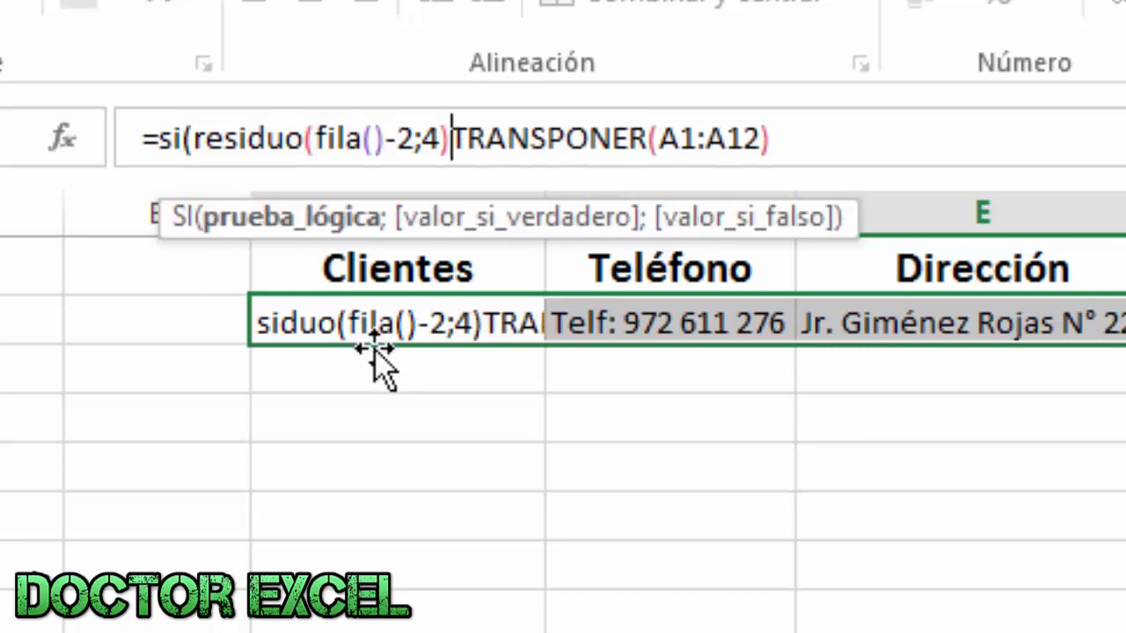
pyautogui.write('=0')
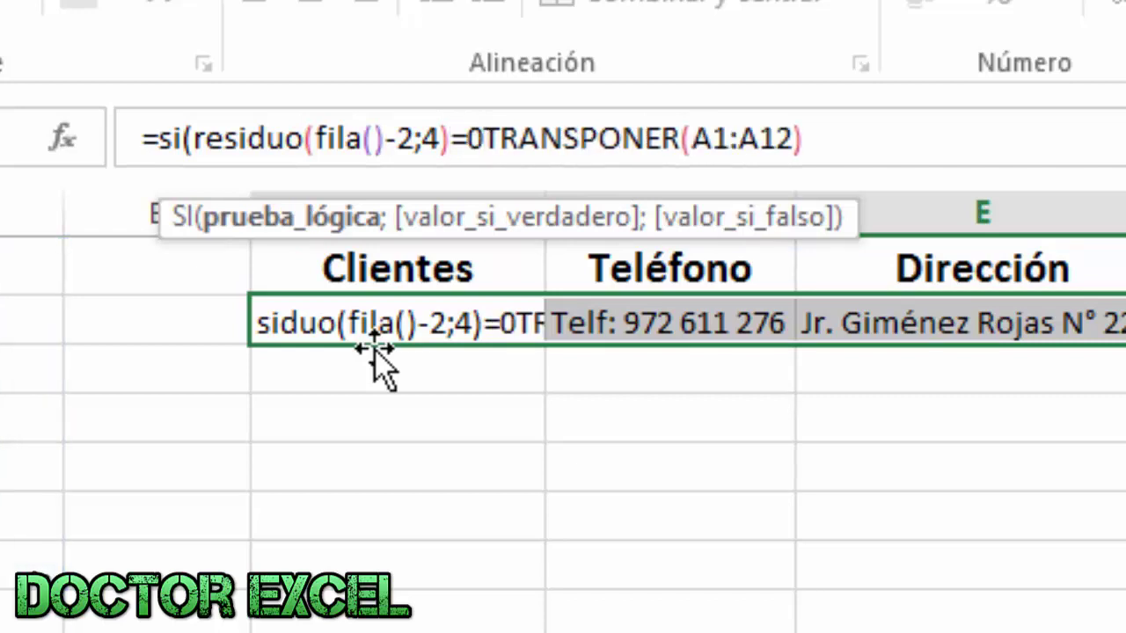
pyautogui.write(';')
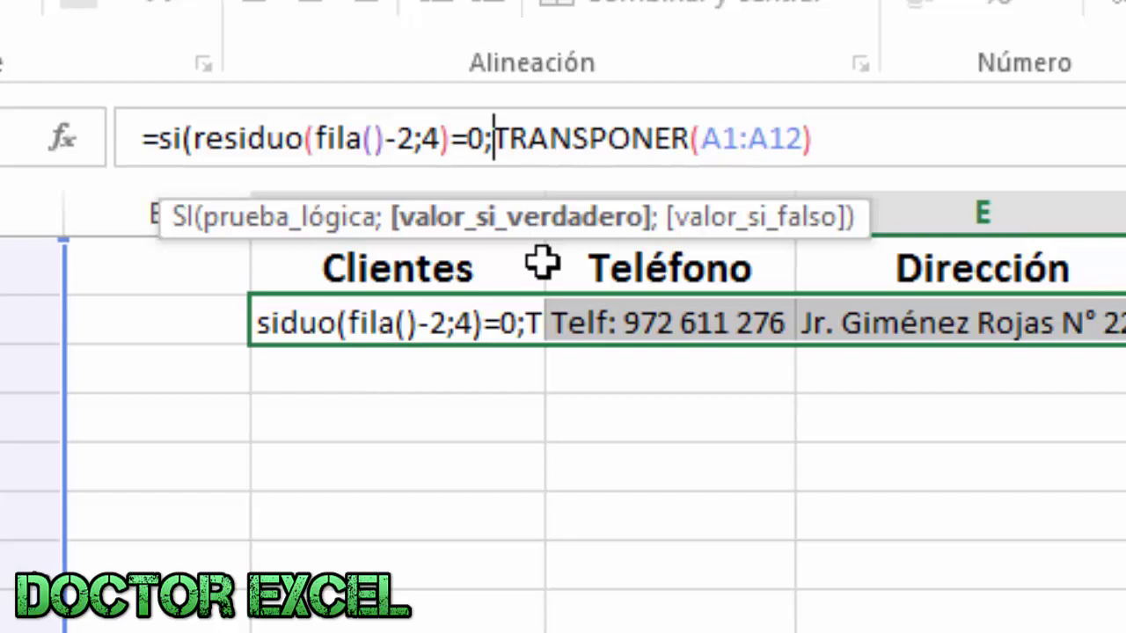
# Complete the SI function with an empty text "" as the value if false and enter it as an array formula.
pyautogui.click(859, 139)
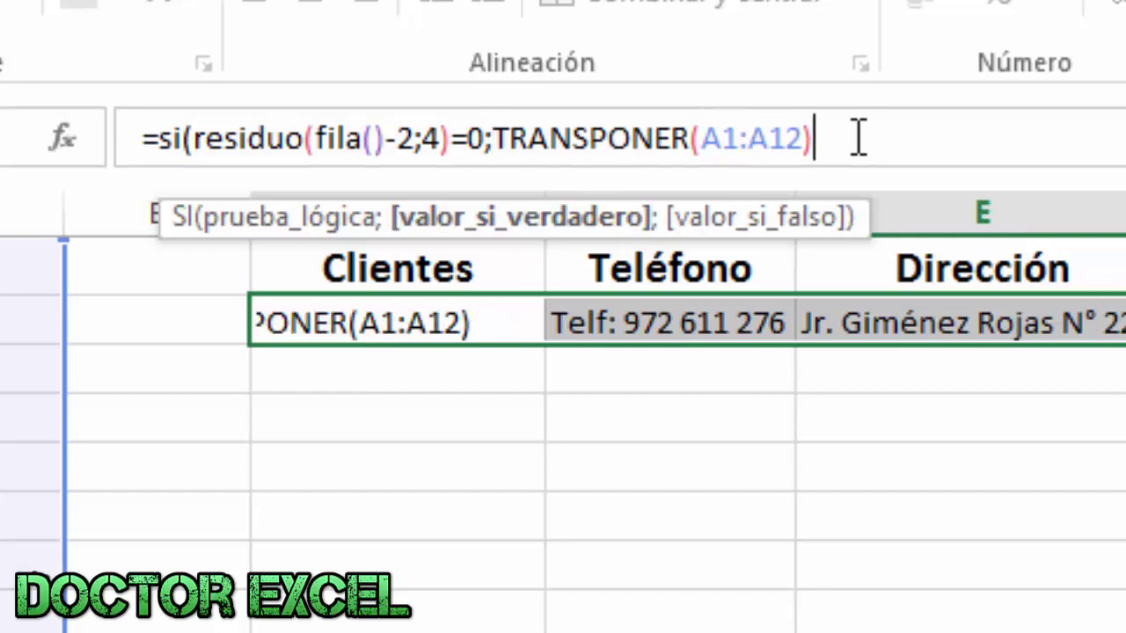
pyautogui.write(';"")')
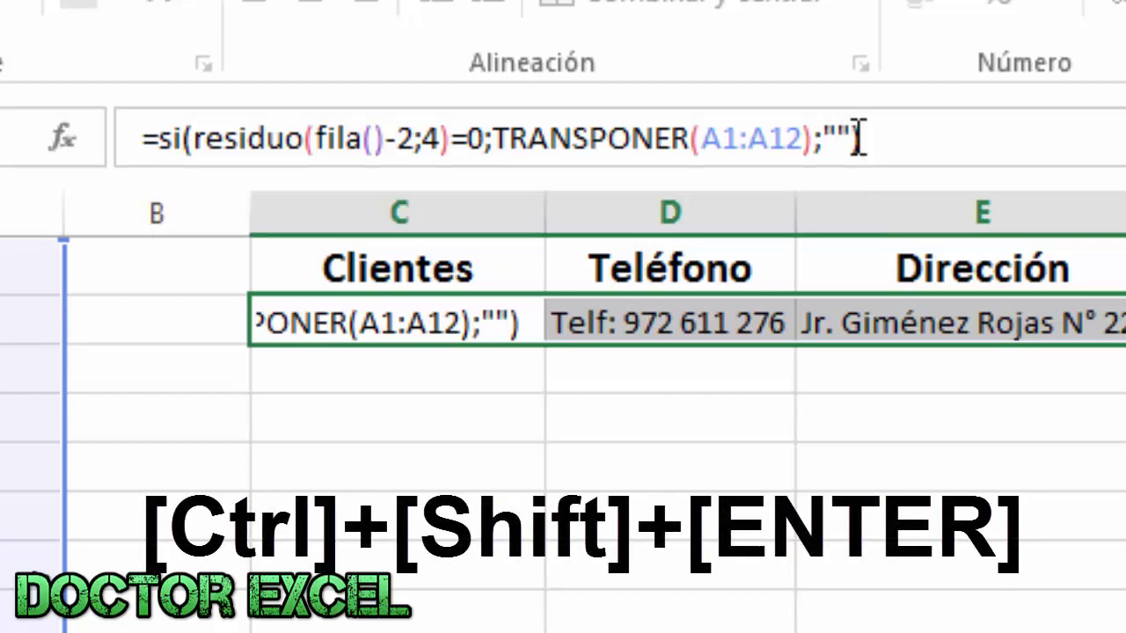
pyautogui.hotkey('ctrl', 'shift', 'Return')
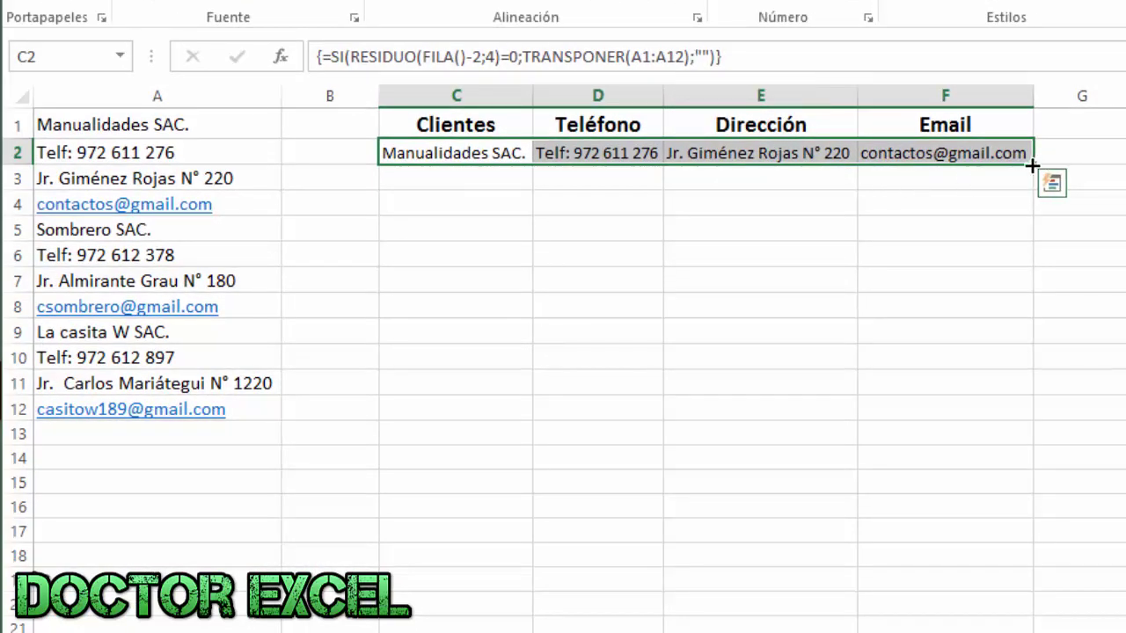
# Fill the array formula from C2:F2 down to row 12.
pyautogui.moveTo(1031, 165); pyautogui.dragTo(985, 419)
pyautogui.click(1124, 507)
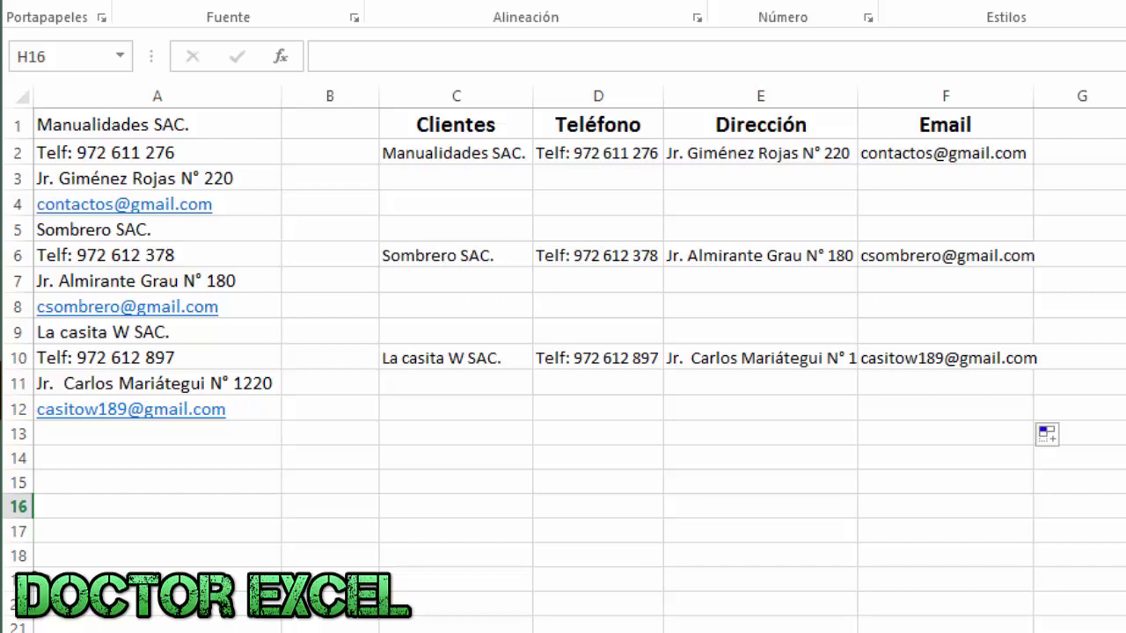
pyautogui.click(465, 153)
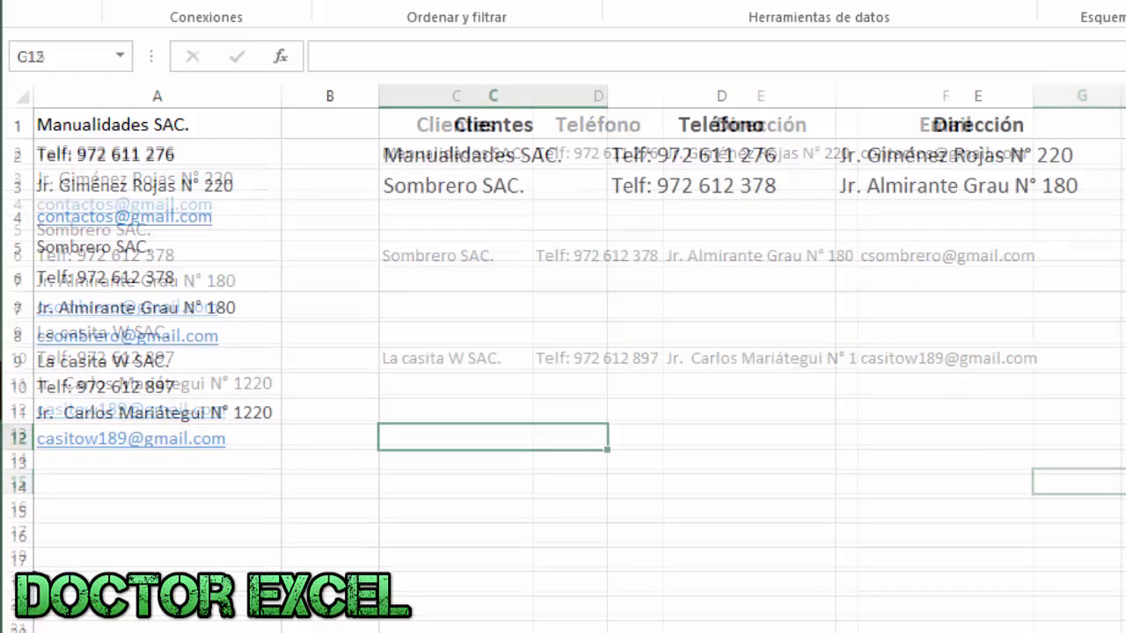
# On the sheet for the replace method, clear C2:F3 below the Clientes, Teléfono, Dirección and Email headings.
pyautogui.moveTo(453, 154); pyautogui.dragTo(1060, 186)
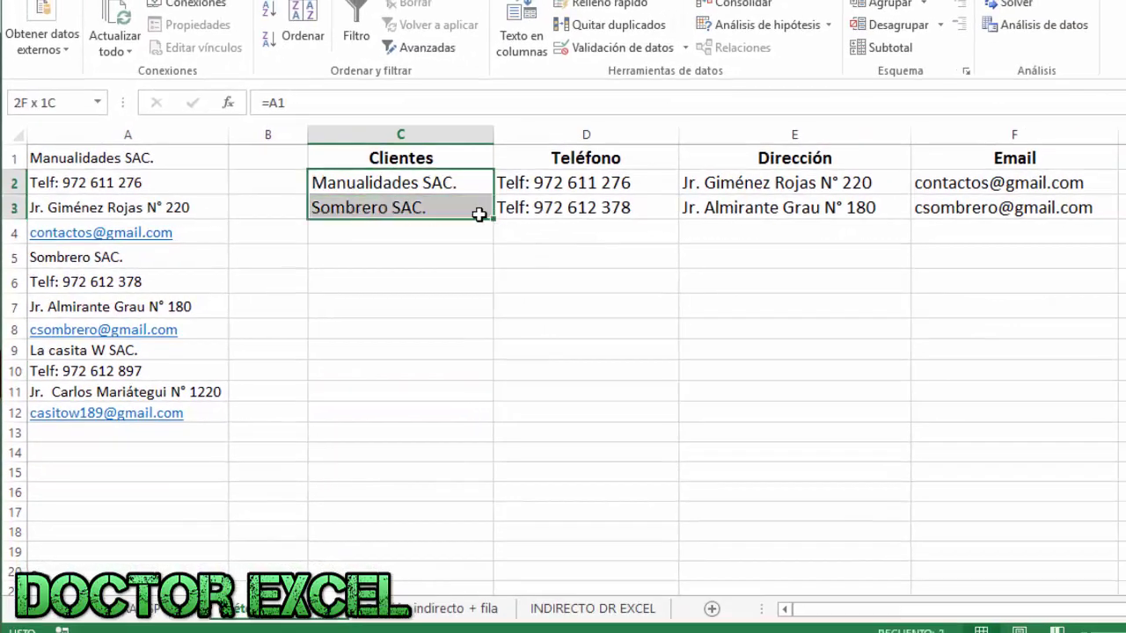
pyautogui.moveTo(862, 205); pyautogui.dragTo(964, 211)
pyautogui.press('Delete')
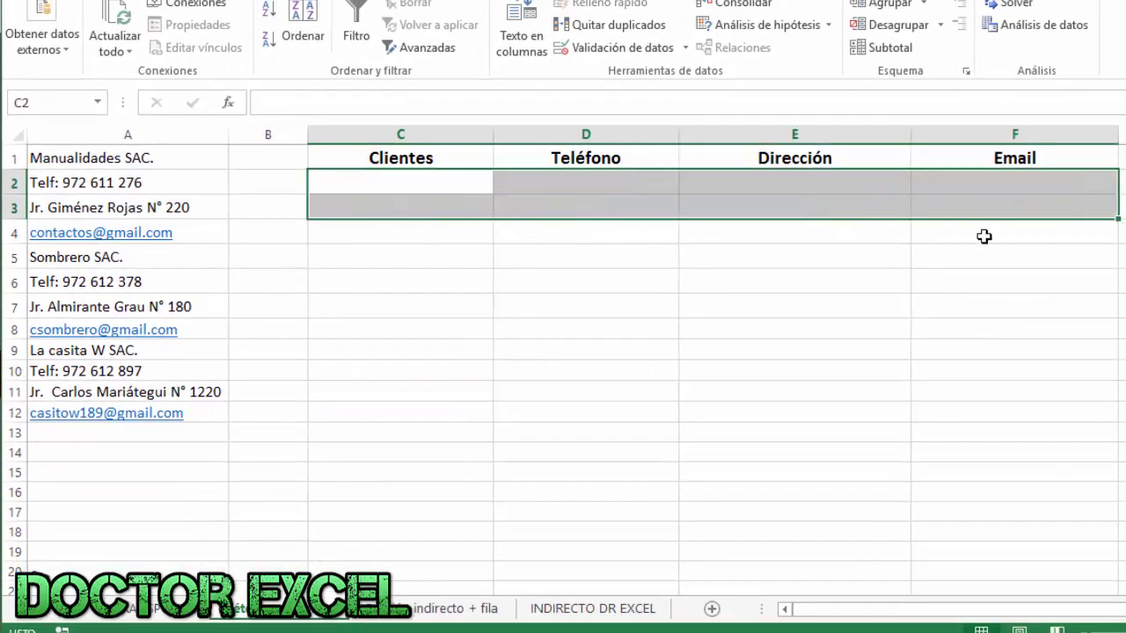
# Enter the plain text a1 in C2 and a2 in D2.
pyautogui.click(343, 188)
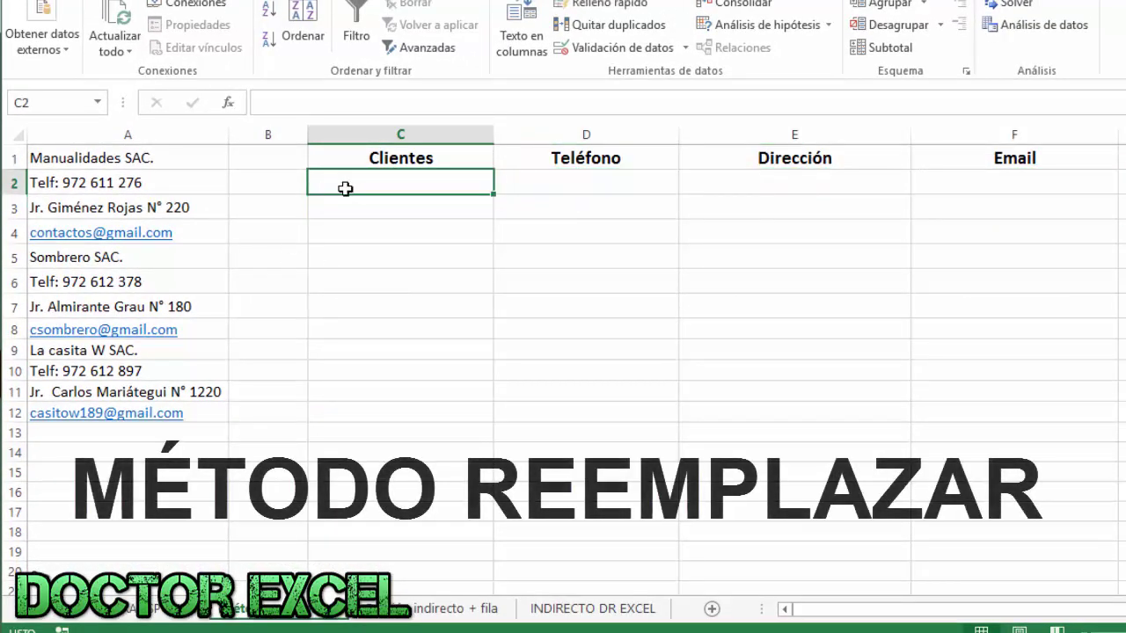
pyautogui.write('a1')
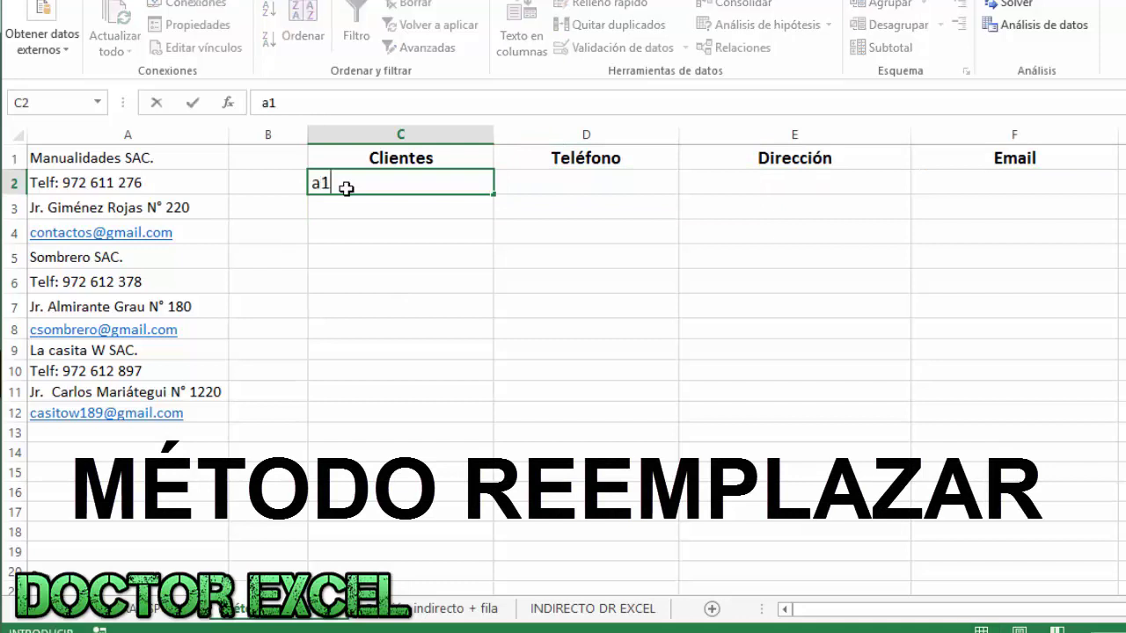
pyautogui.click(576, 184)
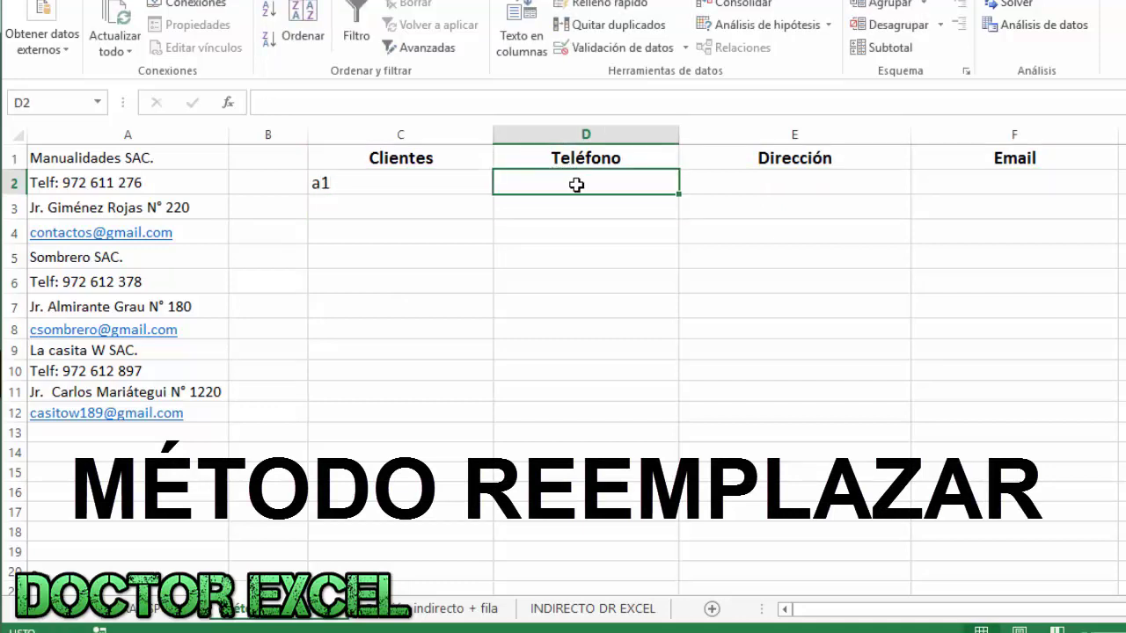
pyautogui.write('a2')
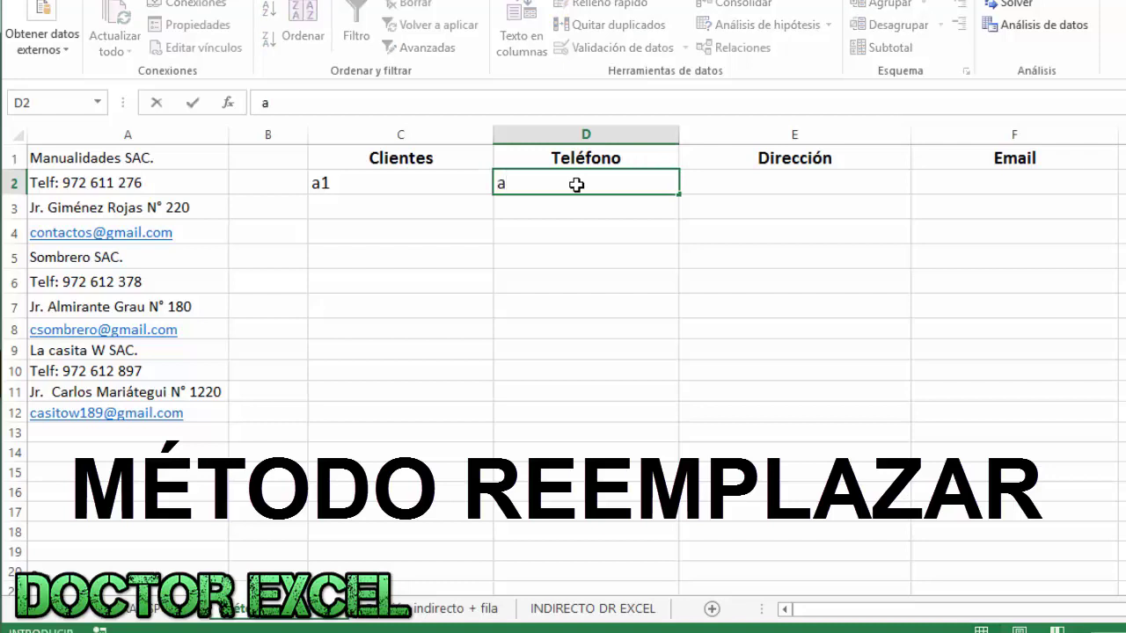
pyautogui.click(598, 328)
# Enter the plain text a5 in C3 and a6 in D3.
pyautogui.click(378, 211)
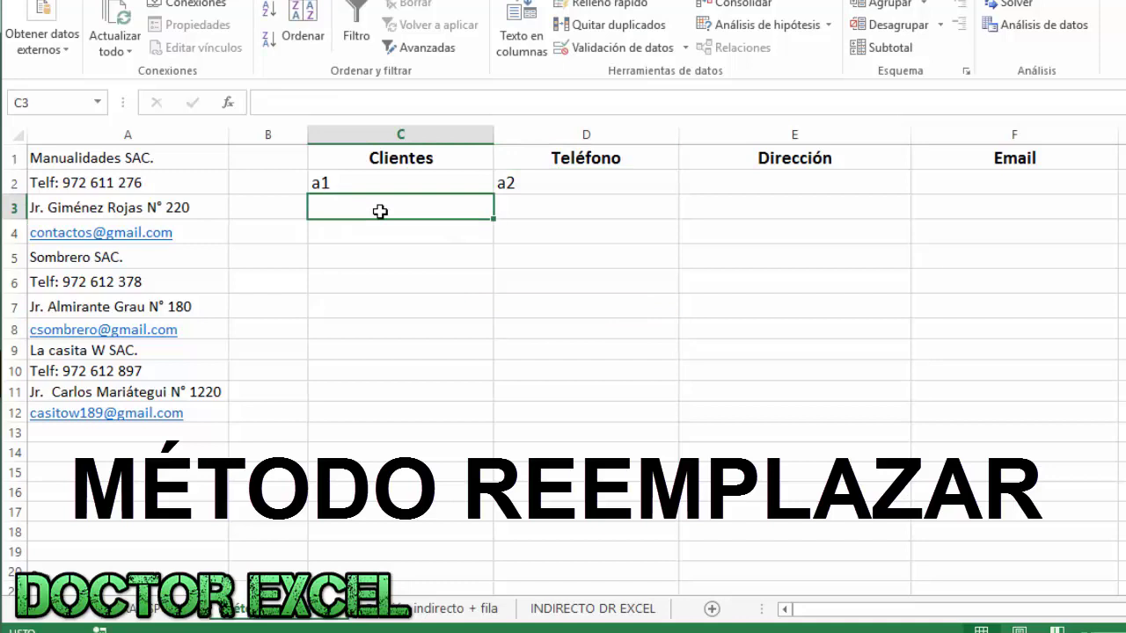
pyautogui.write('a')
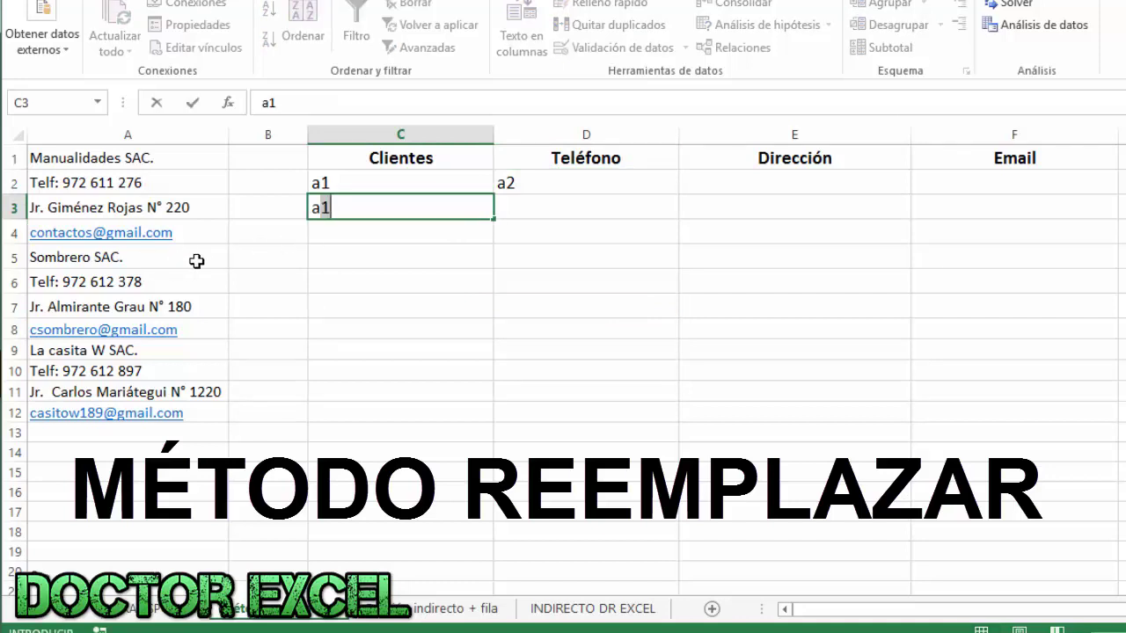
pyautogui.write('5')
pyautogui.click(531, 211)
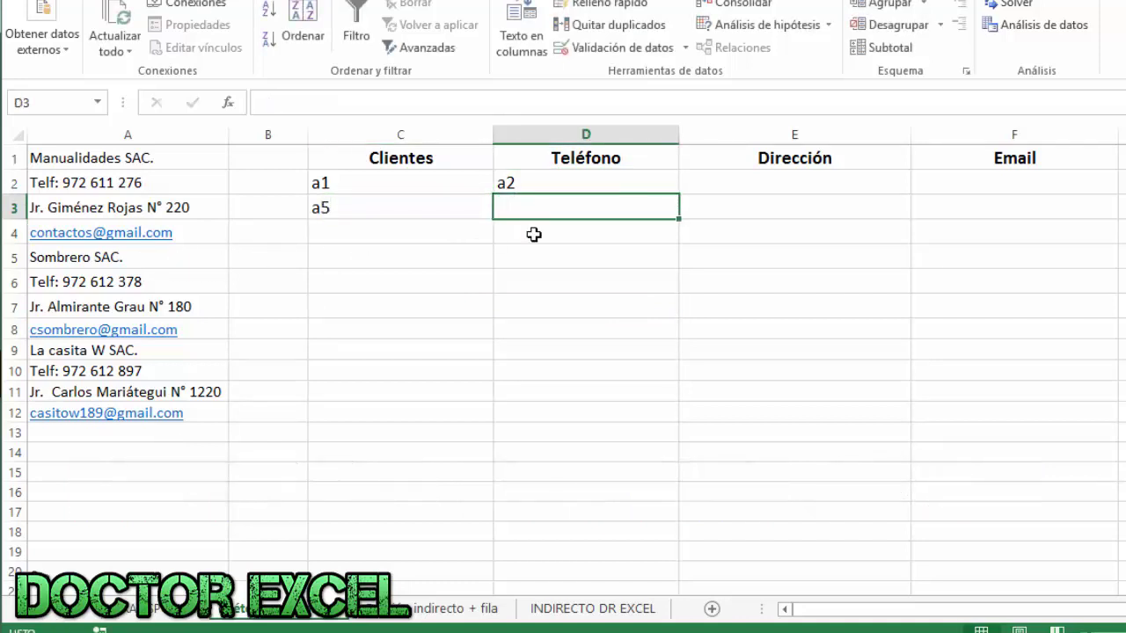
pyautogui.write('a')
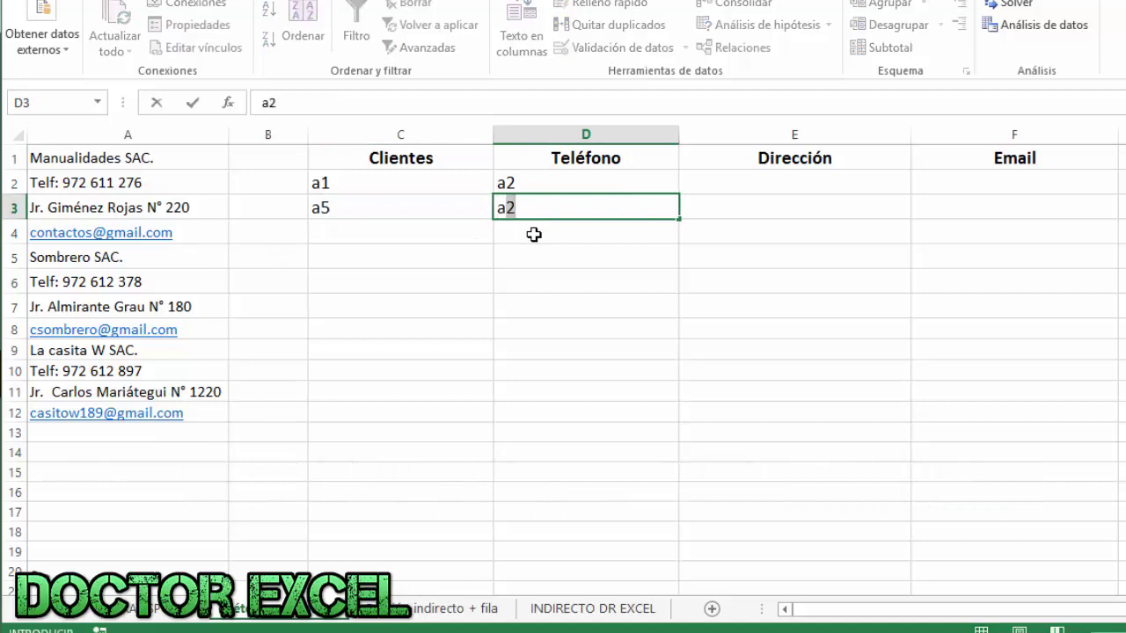
pyautogui.write('6')
pyautogui.click(580, 364)
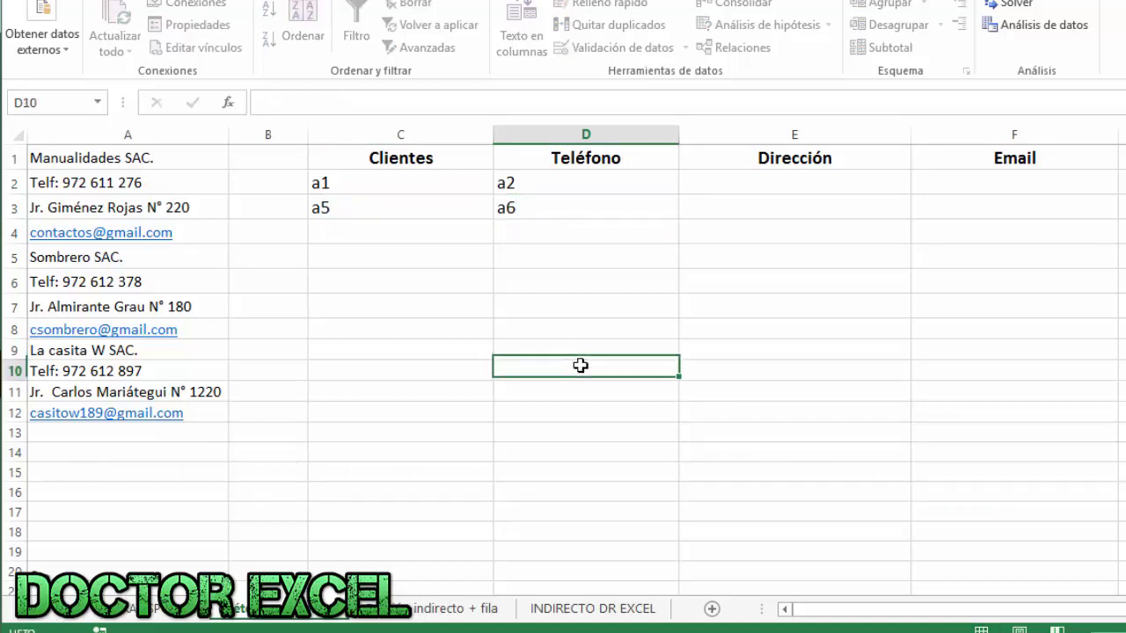
# Extend the text series from C2:D3 across to column F and down to row 13.
pyautogui.moveTo(384, 188); pyautogui.dragTo(1012, 215)
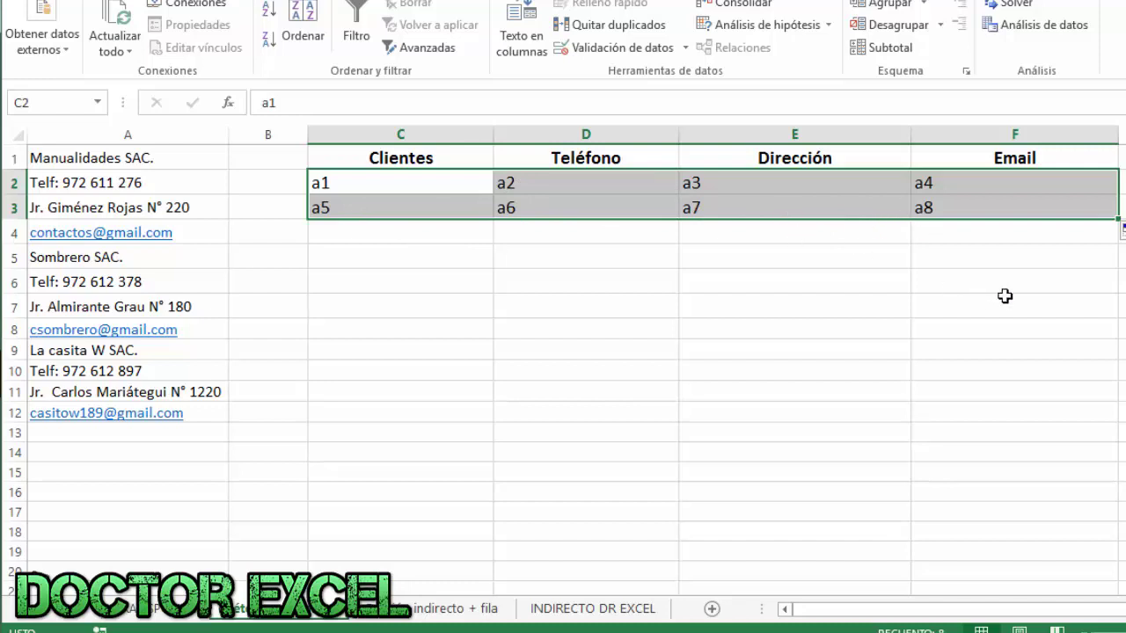
pyautogui.click(1023, 260)
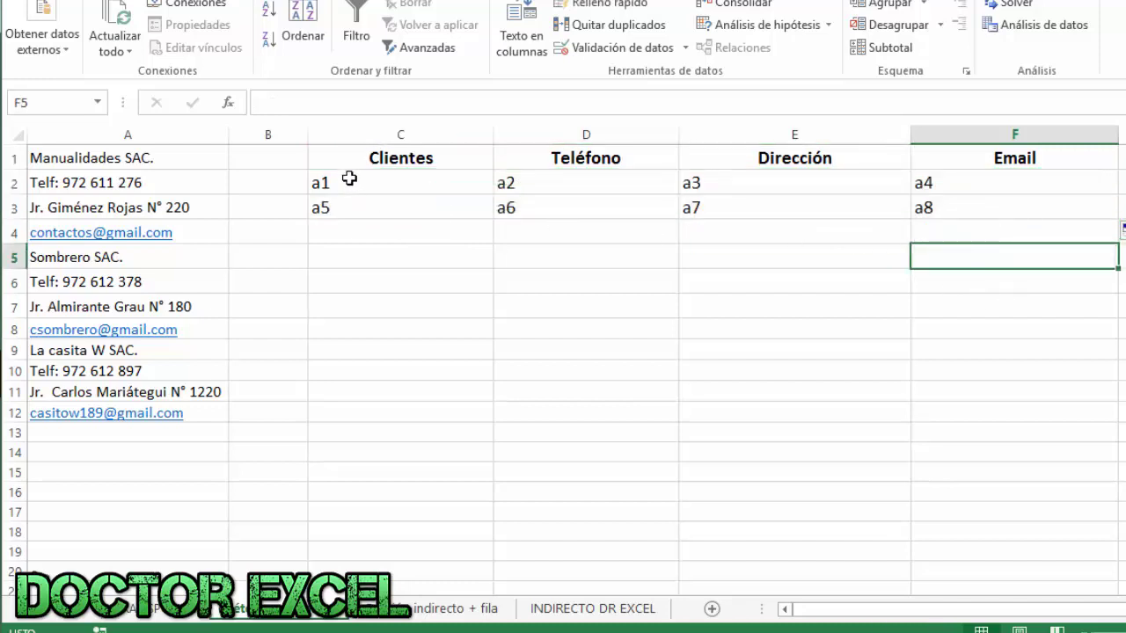
pyautogui.moveTo(349, 178); pyautogui.dragTo(1083, 454)
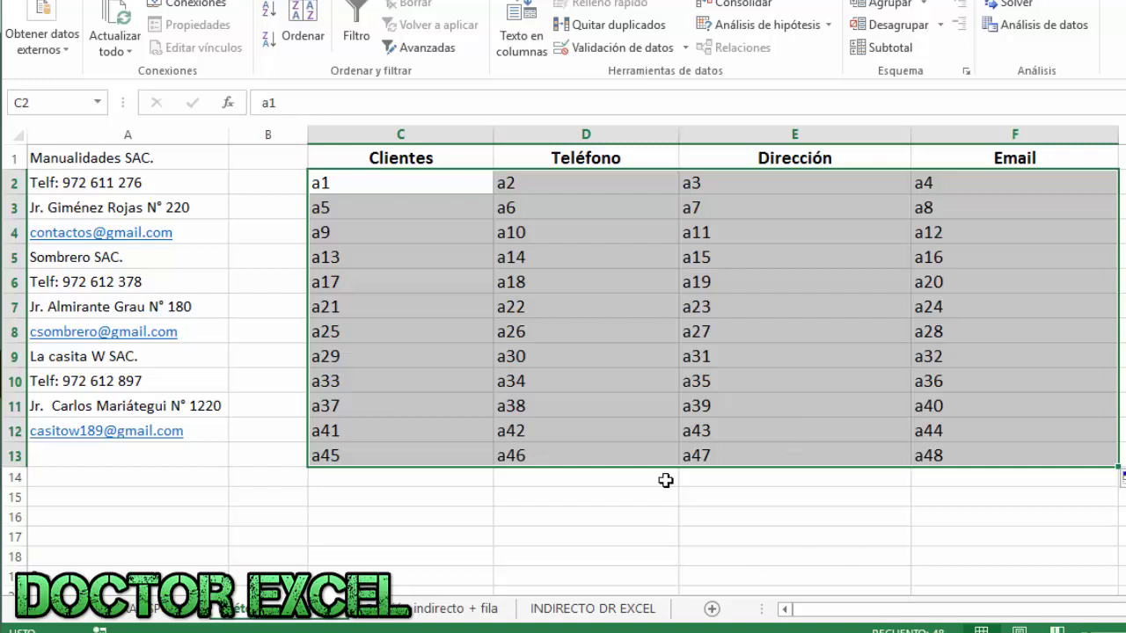
# Clear the text series from C2:F14.
pyautogui.click(324, 184)
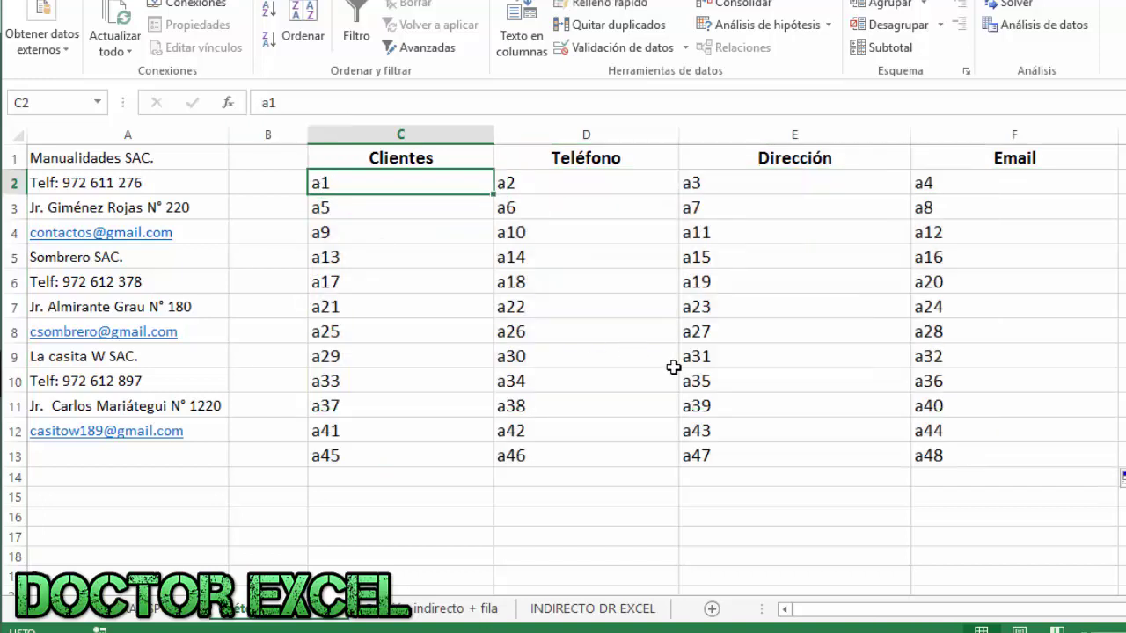
pyautogui.moveTo(357, 184)
pyautogui.mouseDown()
pyautogui.moveTo(382, 395)
pyautogui.moveTo(834, 475)
pyautogui.moveTo(965, 472)
pyautogui.mouseUp()
pyautogui.press('Delete')
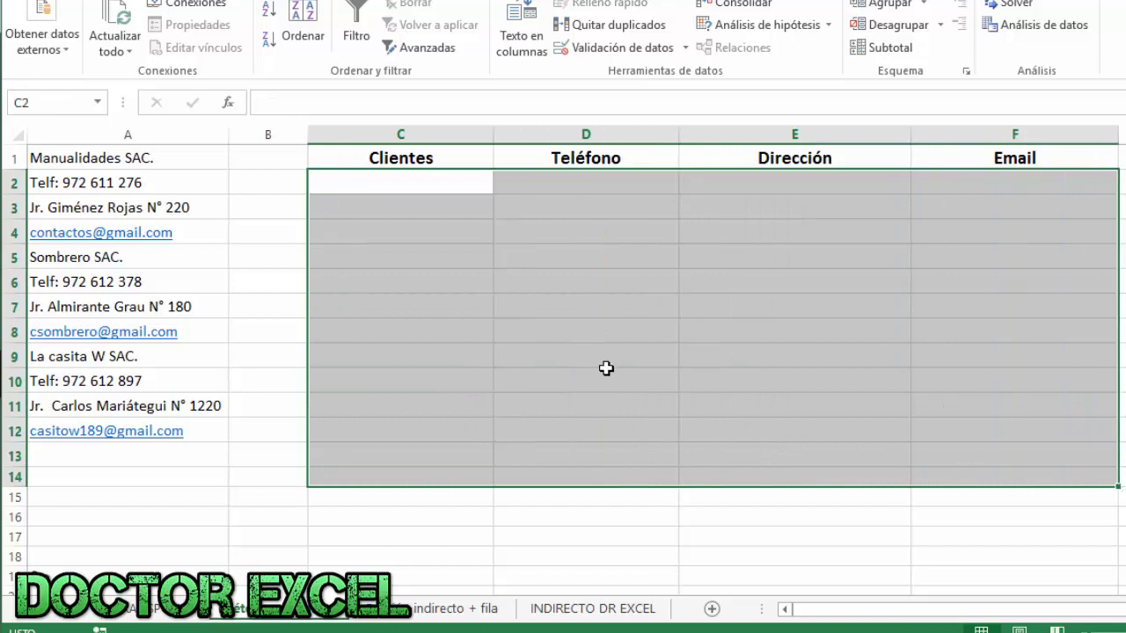
# Enter the prefixed reference text XXA1 in C2 under Clientes.
pyautogui.click(384, 186)
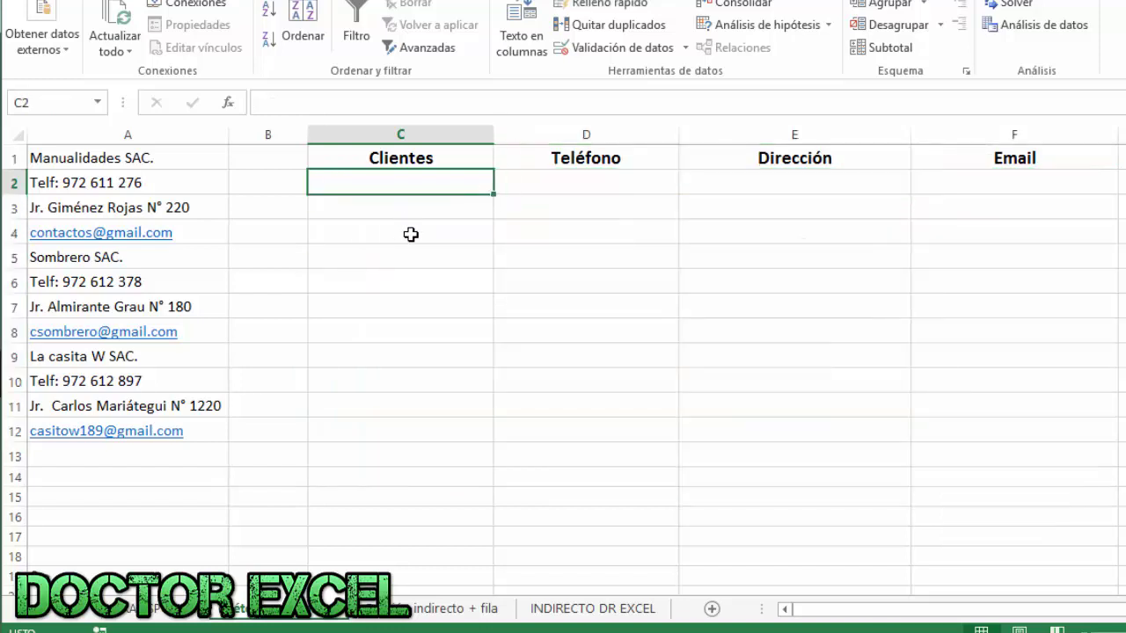
pyautogui.write('X')
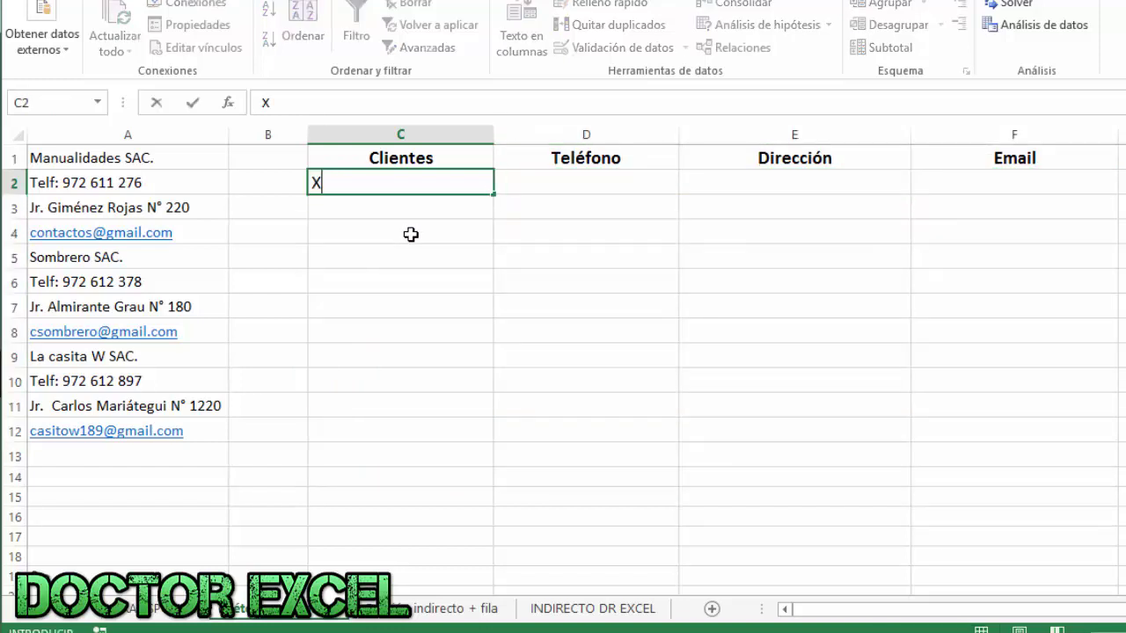
pyautogui.write('XA1')
pyautogui.press('Return')
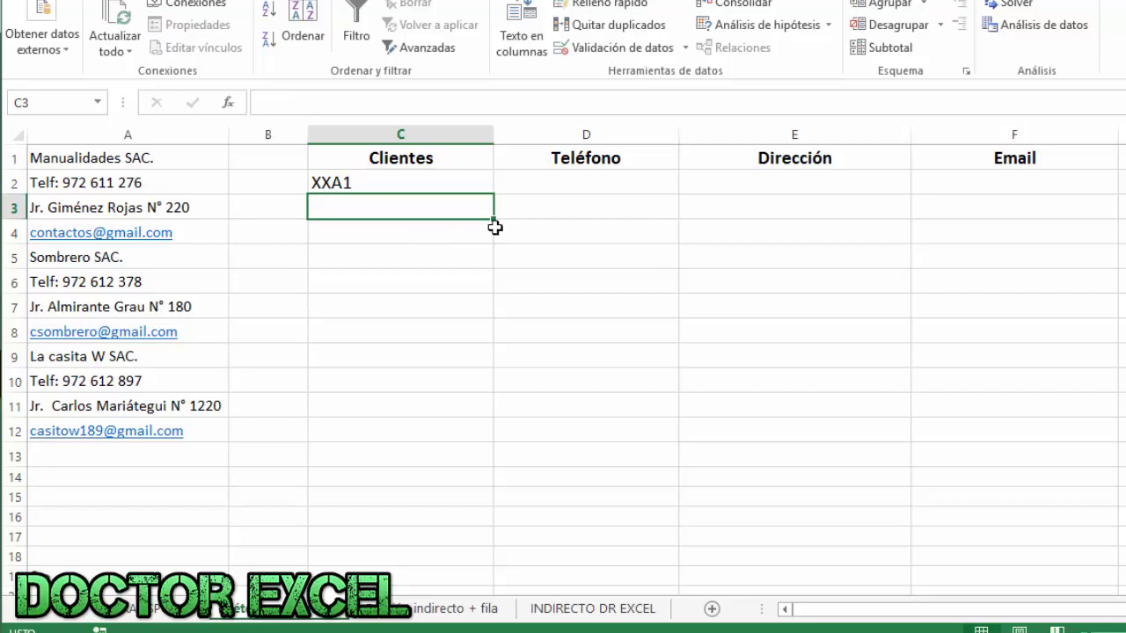
pyautogui.click(436, 183)
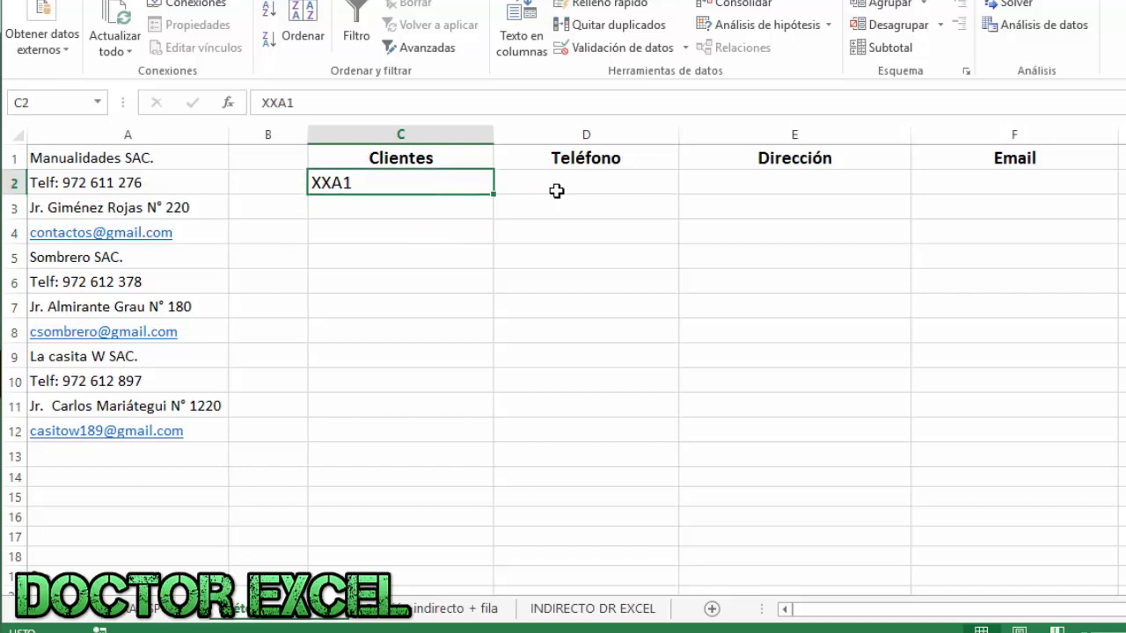
# Enter XXA2 in D2 and extend the XXA series from C2:D2 across to F2.
pyautogui.click(557, 191)
pyautogui.write('XX')
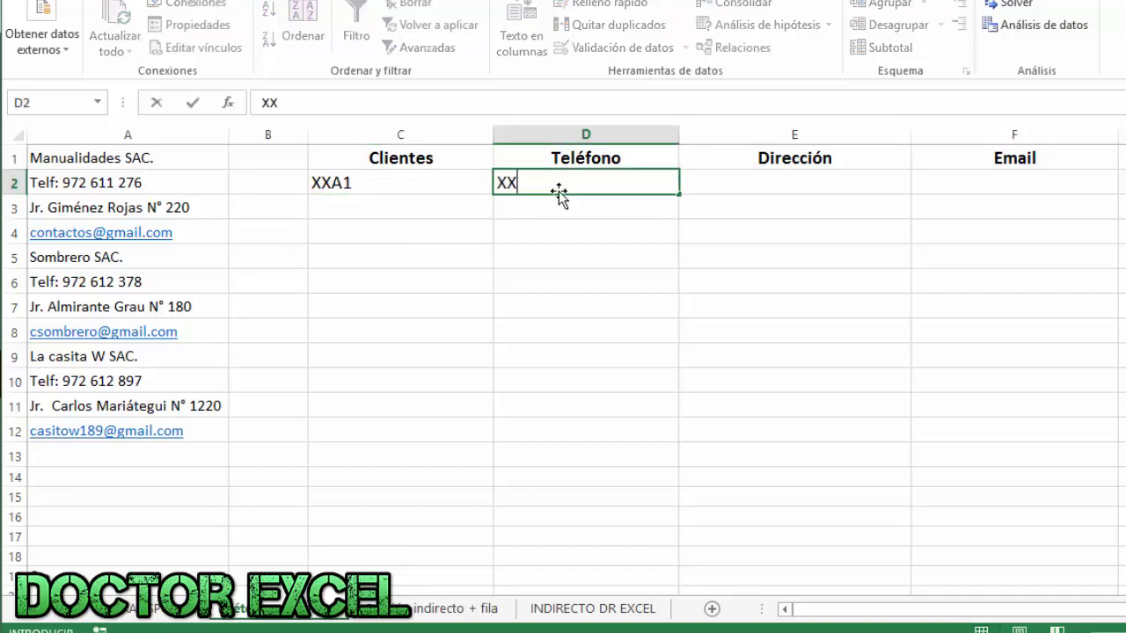
pyautogui.write('A2')
pyautogui.press('Return')
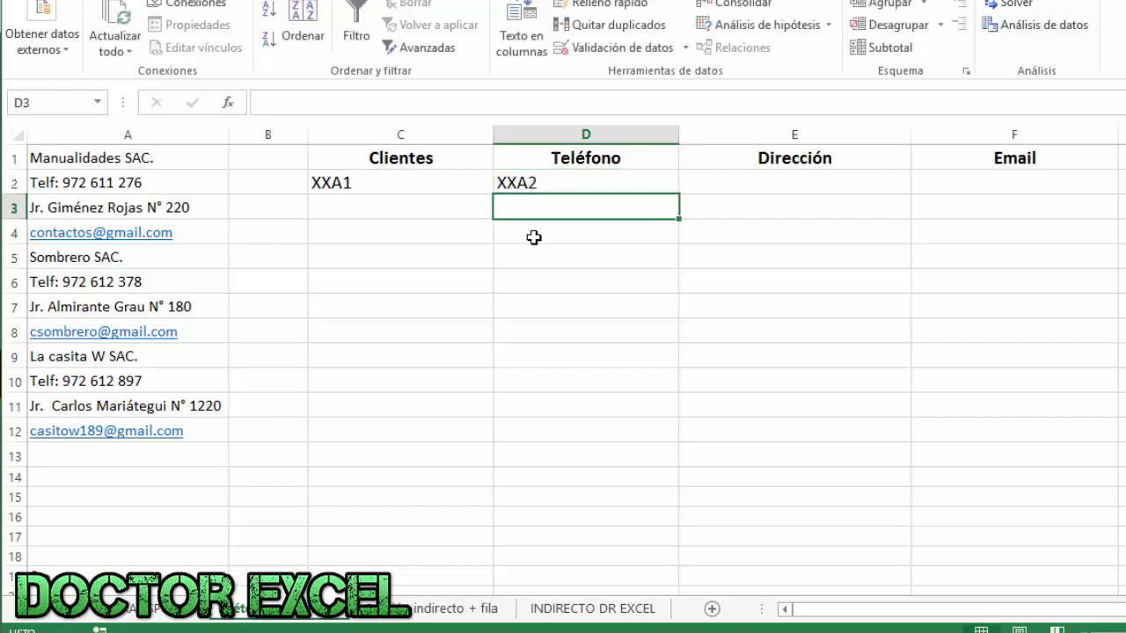
pyautogui.moveTo(354, 183); pyautogui.dragTo(1053, 226)
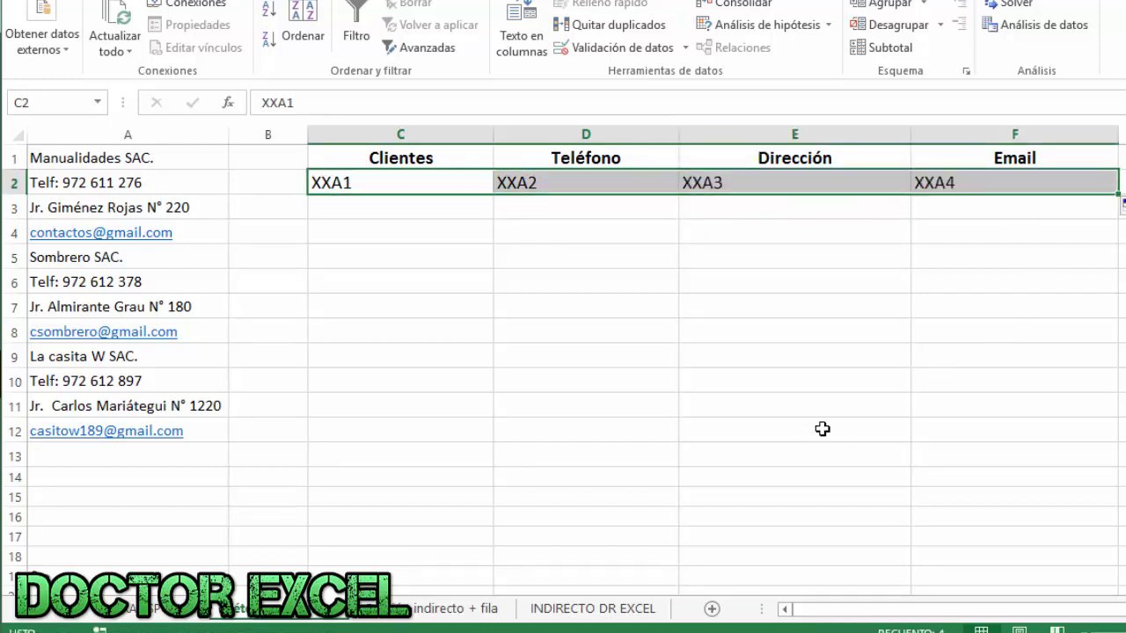
# Enter the prefixed reference text XXA5 in C3 under Clientes.
pyautogui.click(555, 356)
pyautogui.click(344, 207)
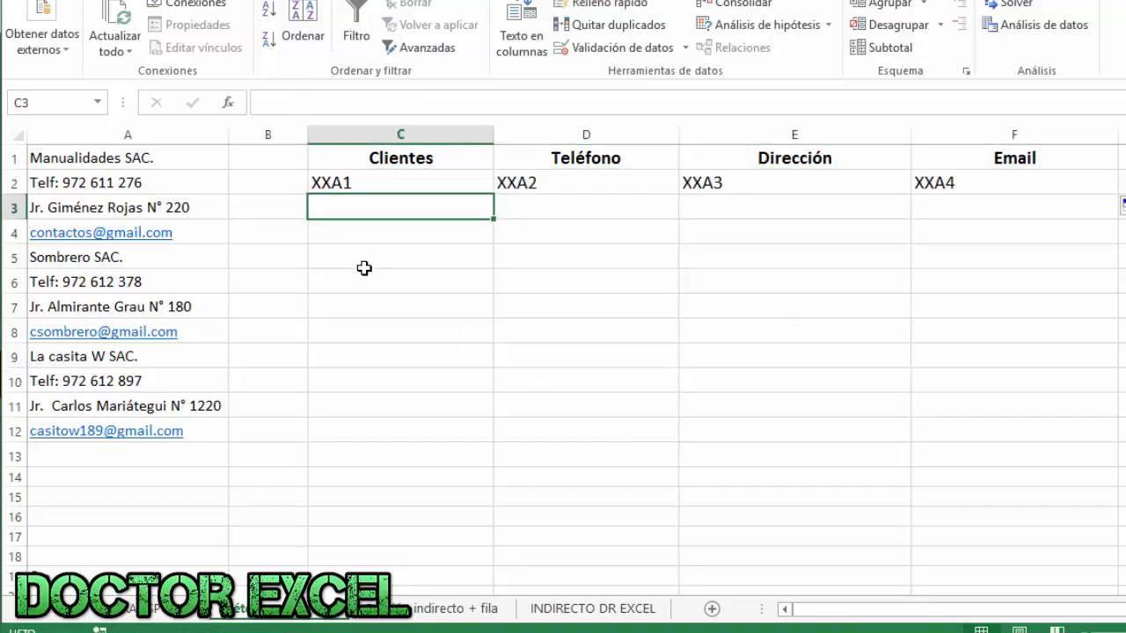
pyautogui.write('XXA')
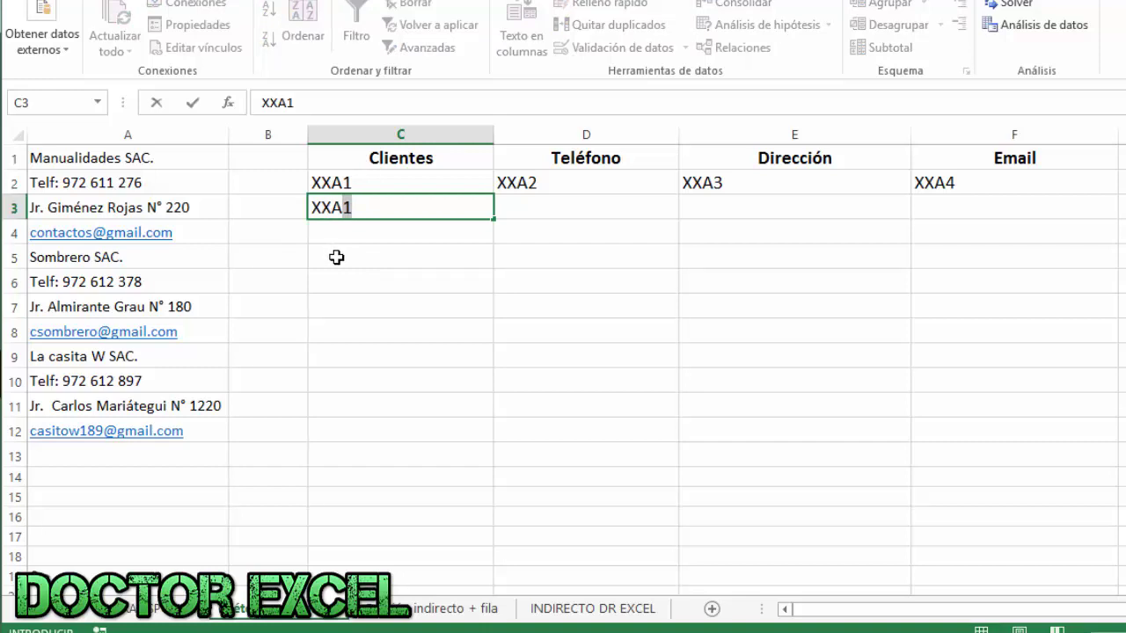
pyautogui.write('5')
pyautogui.press('Return')
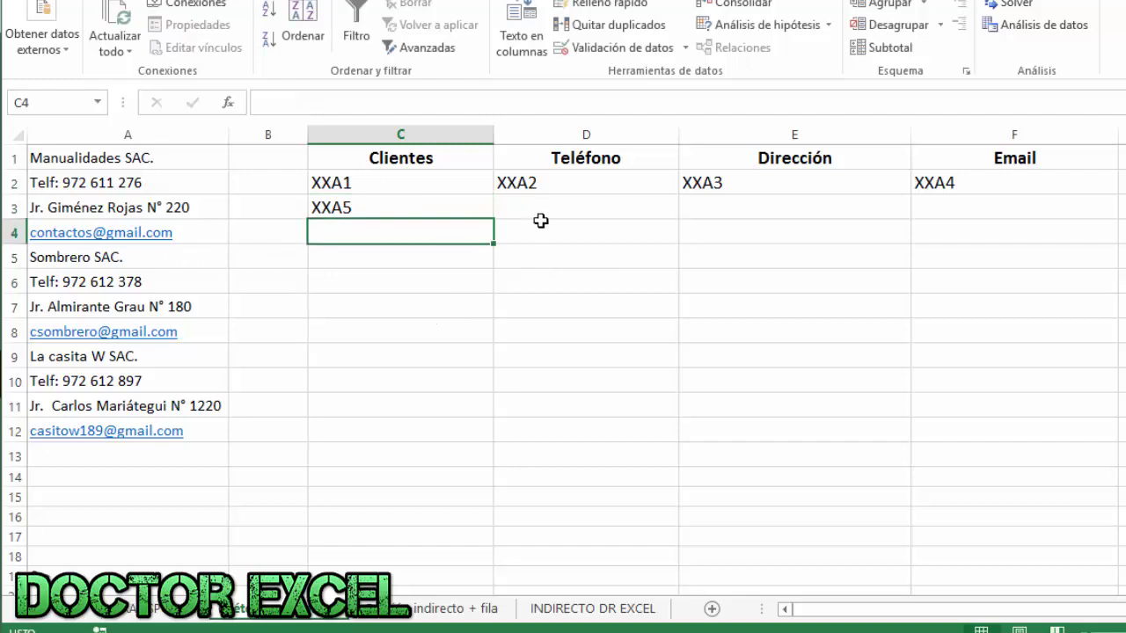
# Fill D2 down into D3 and change the D3 text to XXA6.
pyautogui.click(537, 213)
pyautogui.click(563, 190)
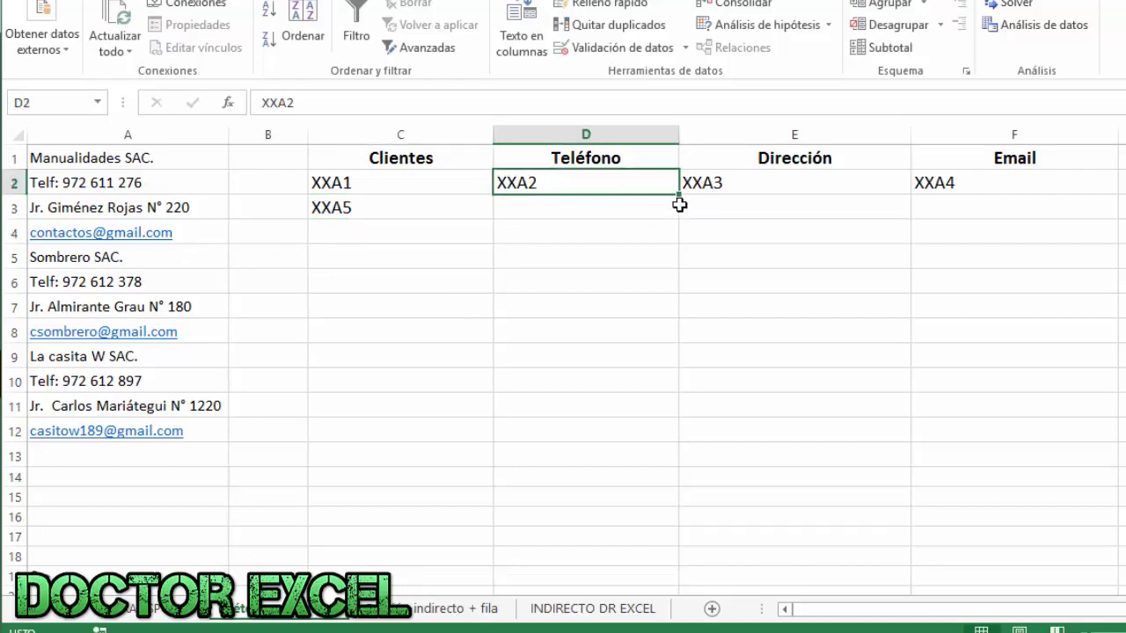
pyautogui.moveTo(677, 195); pyautogui.dragTo(679, 221)
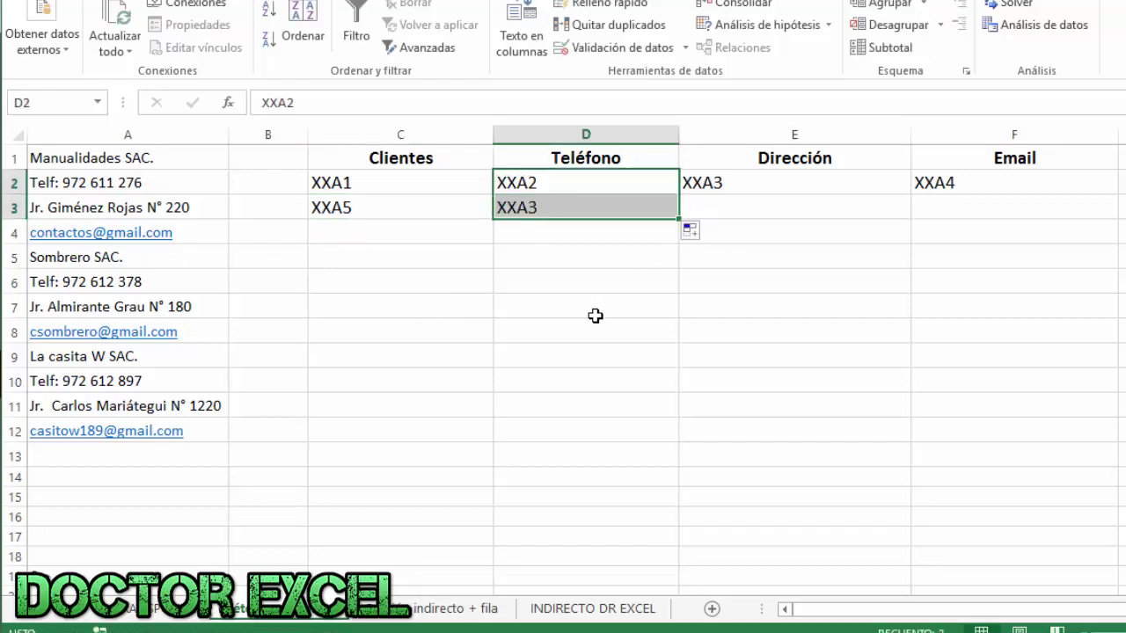
pyautogui.click(544, 204)
pyautogui.click(299, 102)
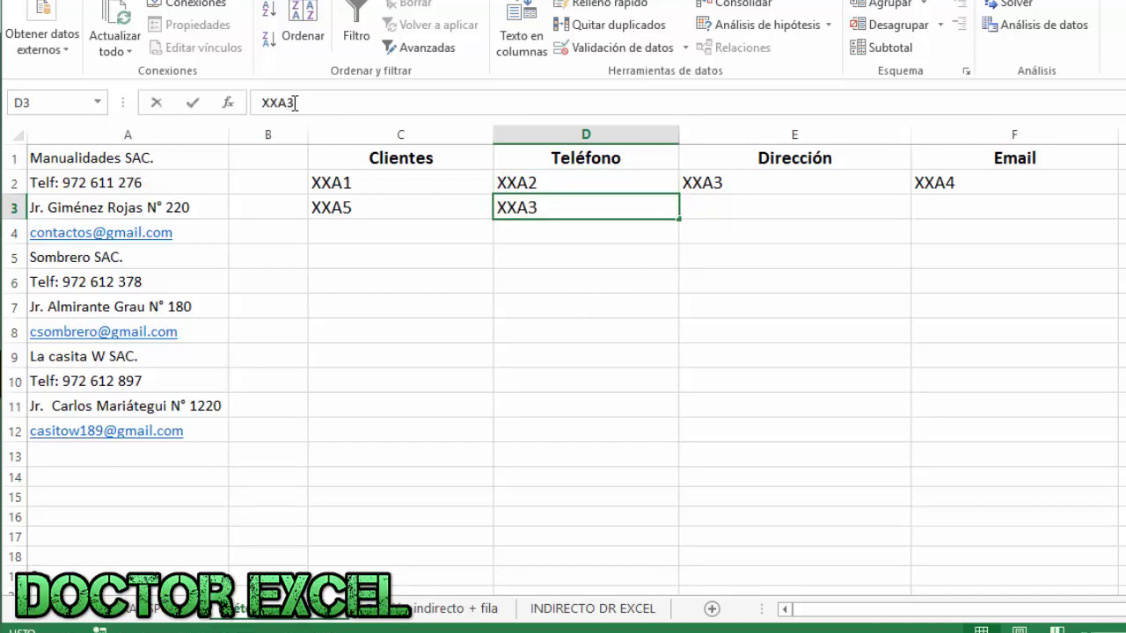
pyautogui.moveTo(289, 103); pyautogui.dragTo(299, 103)
pyautogui.write('6')
pyautogui.press('Return')
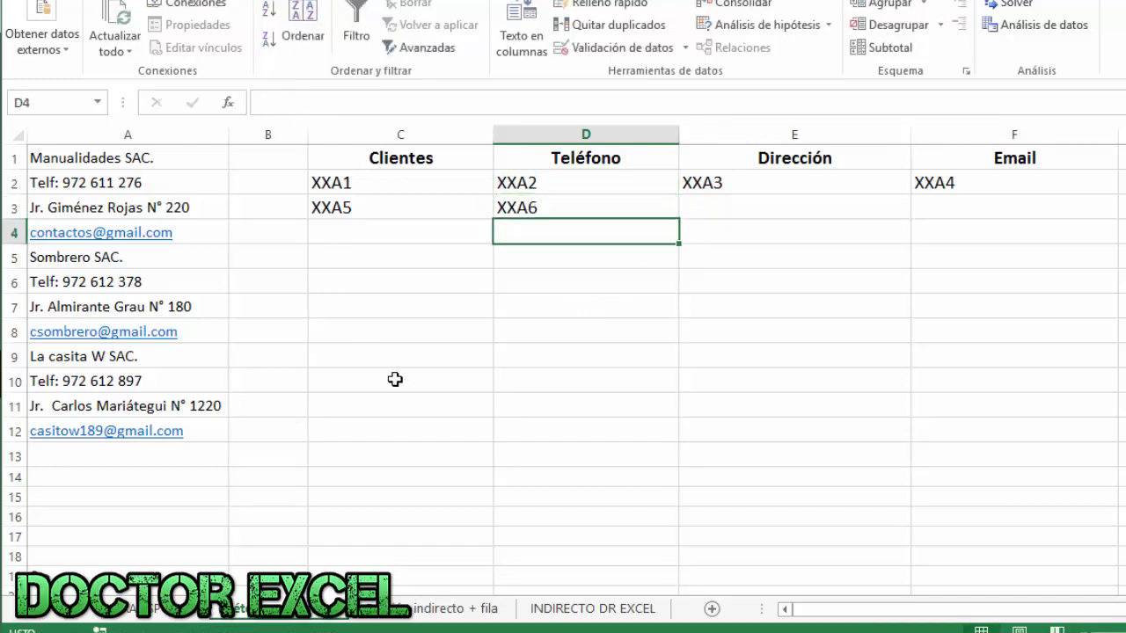
# Extend the XXA series from C3:D3 across to F3 and fill C2:F3 down to row 12.
pyautogui.click(425, 423)
pyautogui.click(342, 190)
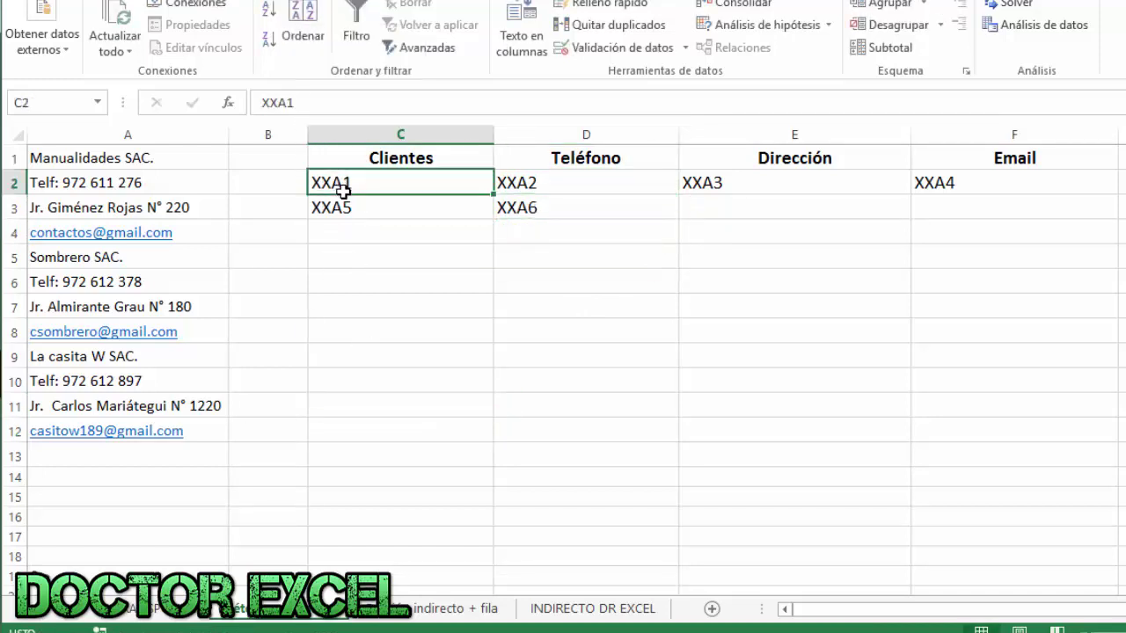
pyautogui.moveTo(340, 208); pyautogui.dragTo(1028, 251)
pyautogui.click(643, 390)
pyautogui.click(395, 193)
pyautogui.moveTo(392, 195); pyautogui.dragTo(1038, 219)
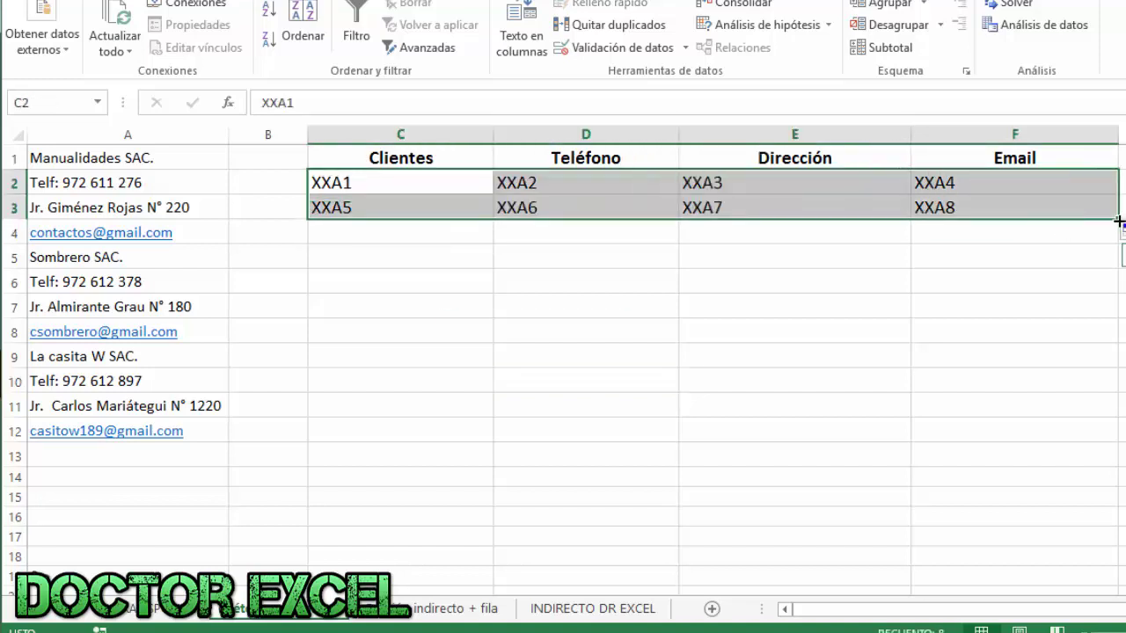
pyautogui.moveTo(1119, 222); pyautogui.dragTo(1106, 440)
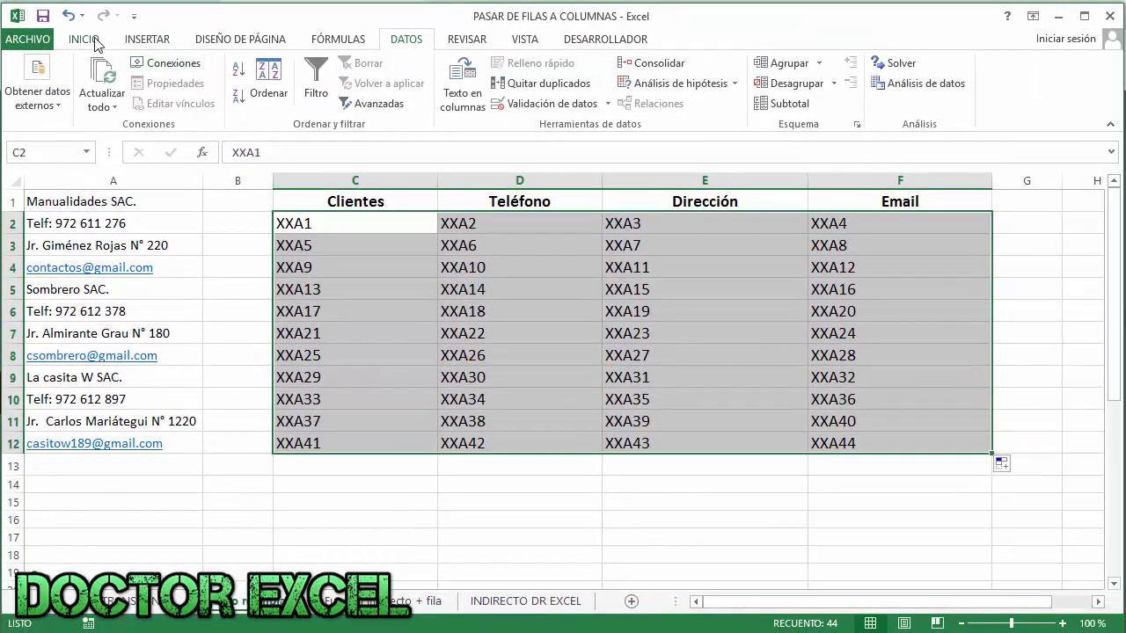
# Replace every XX with = in C2:F12 so the texts become cell references.
pyautogui.click(92, 42)
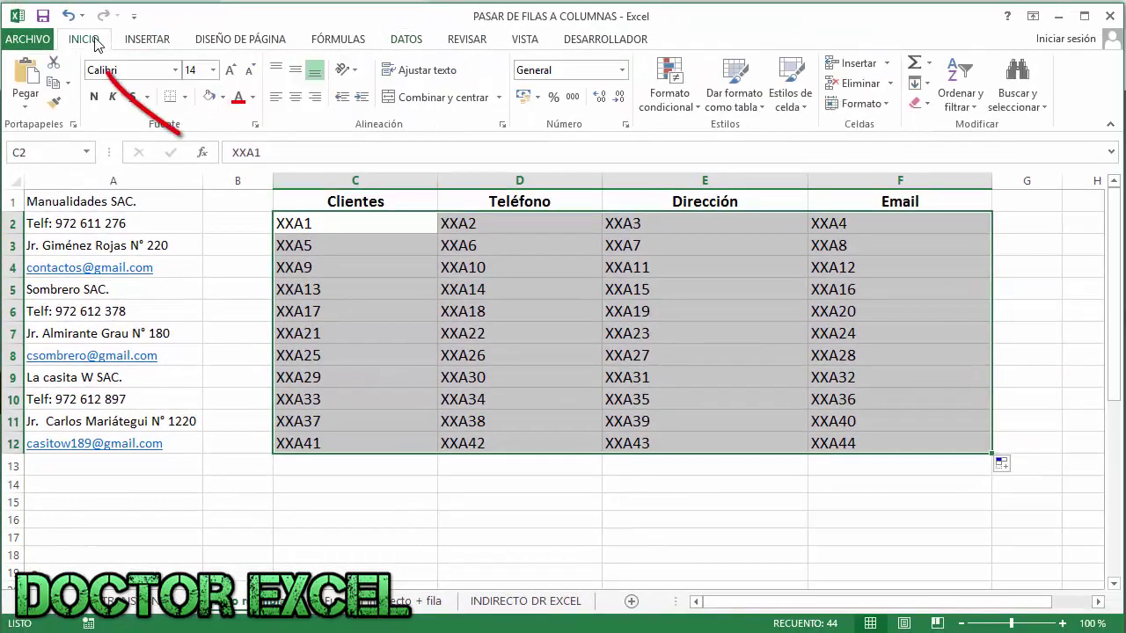
pyautogui.click(1020, 88)
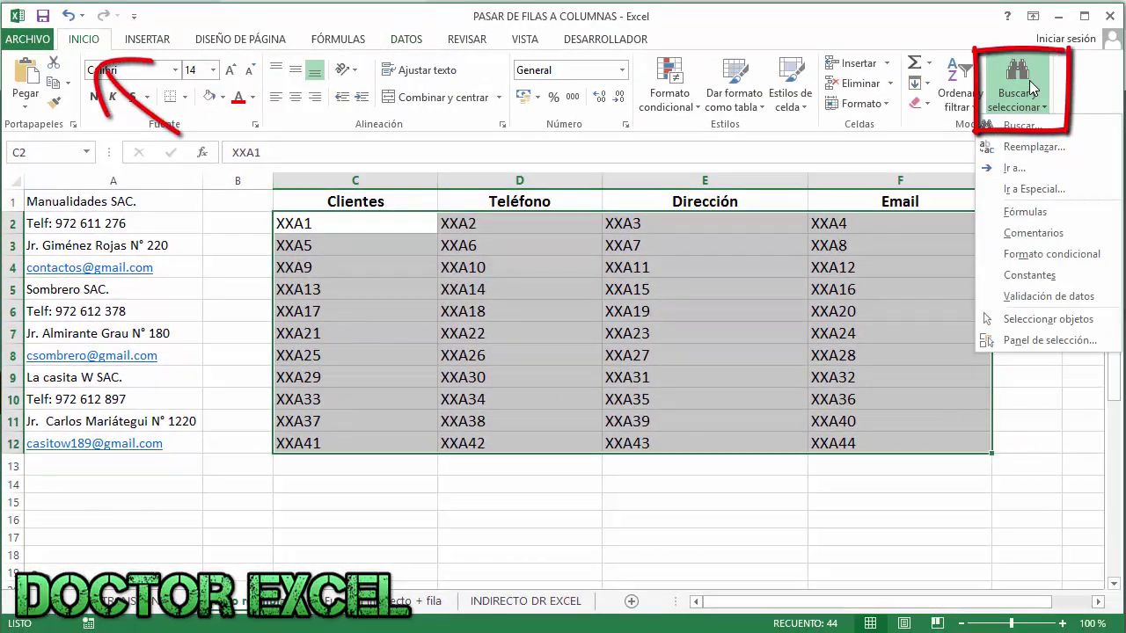
pyautogui.click(1027, 147)
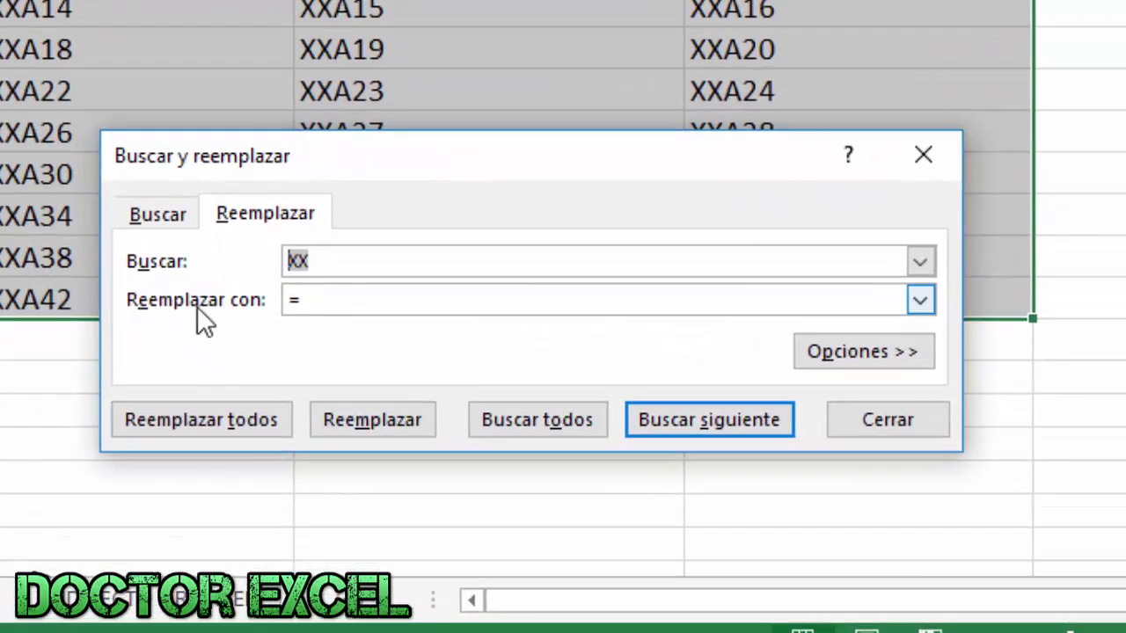
pyautogui.click(213, 420)
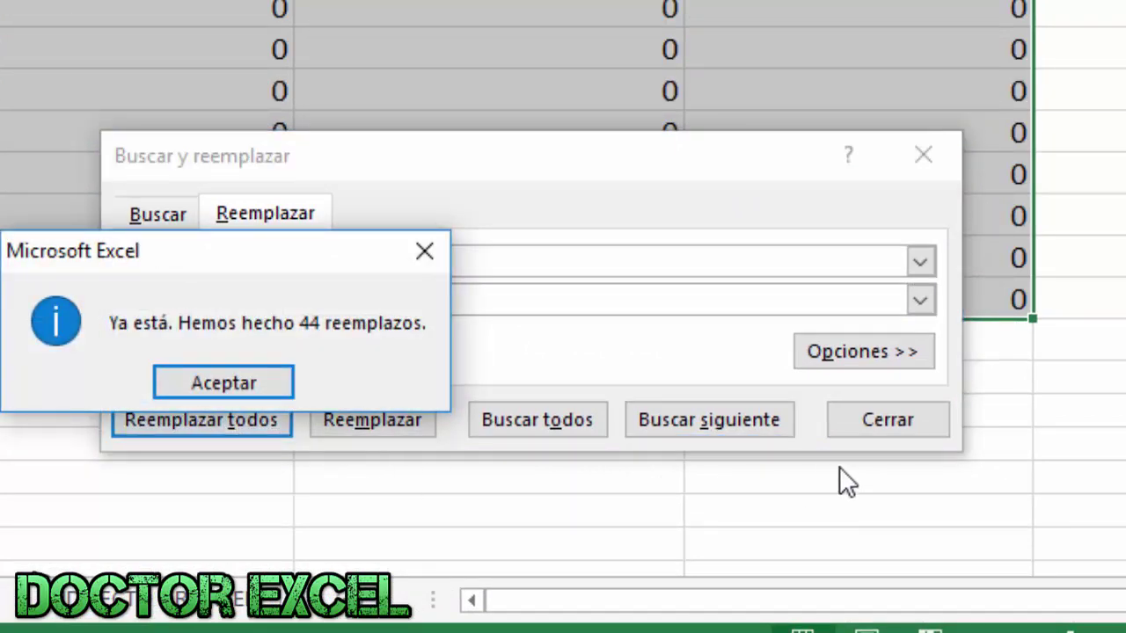
pyautogui.click(244, 381)
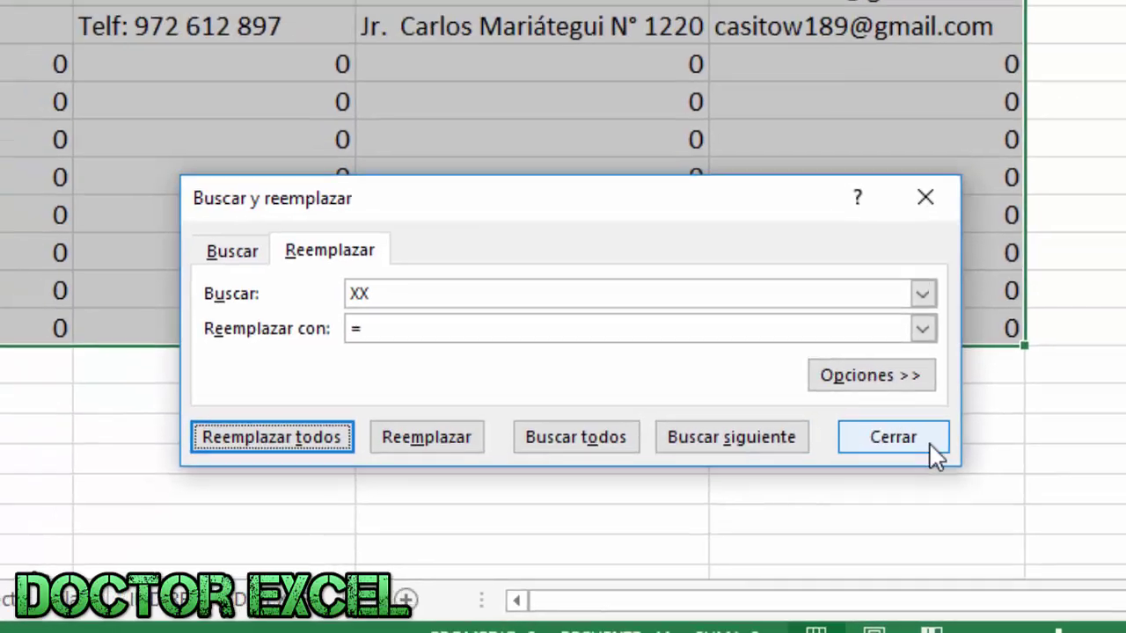
pyautogui.click(923, 429)
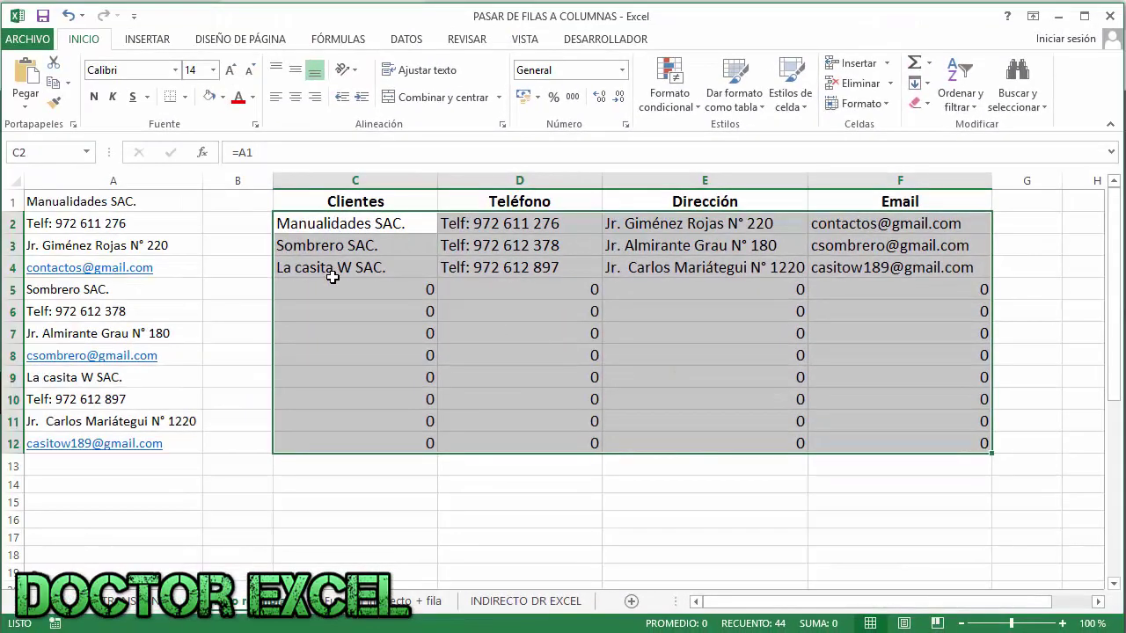
pyautogui.click(733, 378)
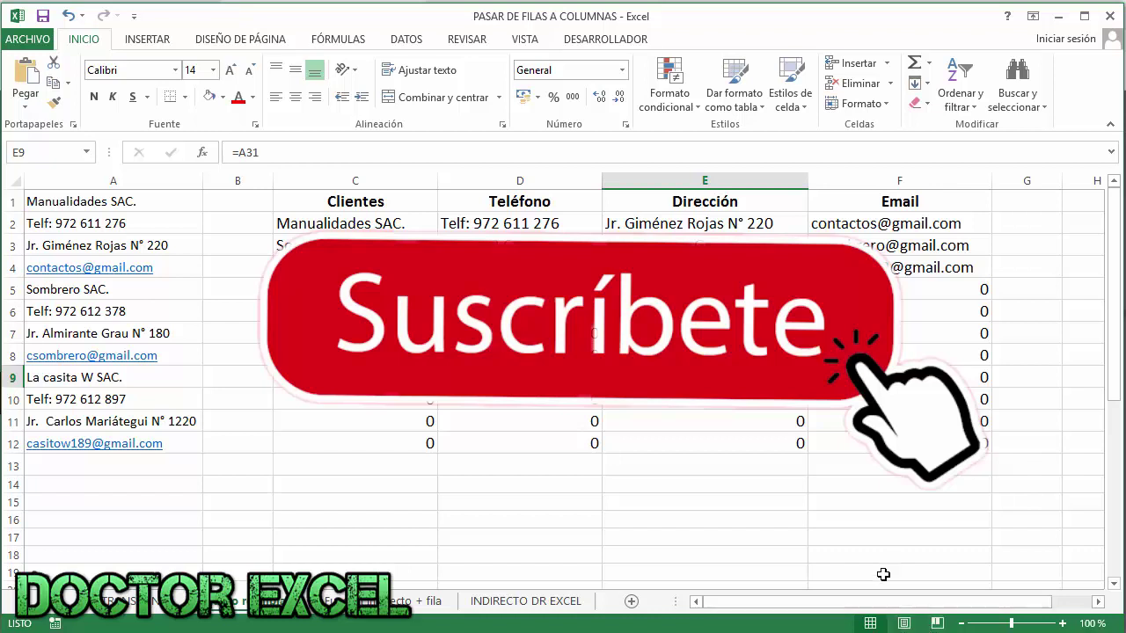
# On the indirecto + fila sheet, strip the INDIRECTO part from C1, leaving =FILA()*4-3.
pyautogui.click(431, 601)
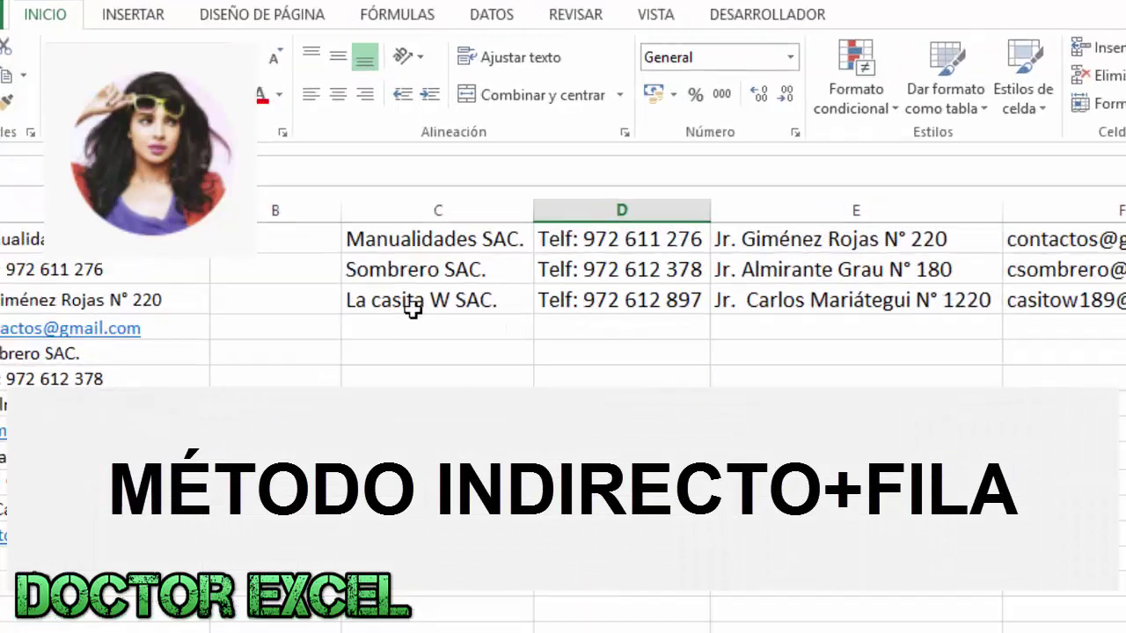
pyautogui.click(429, 249)
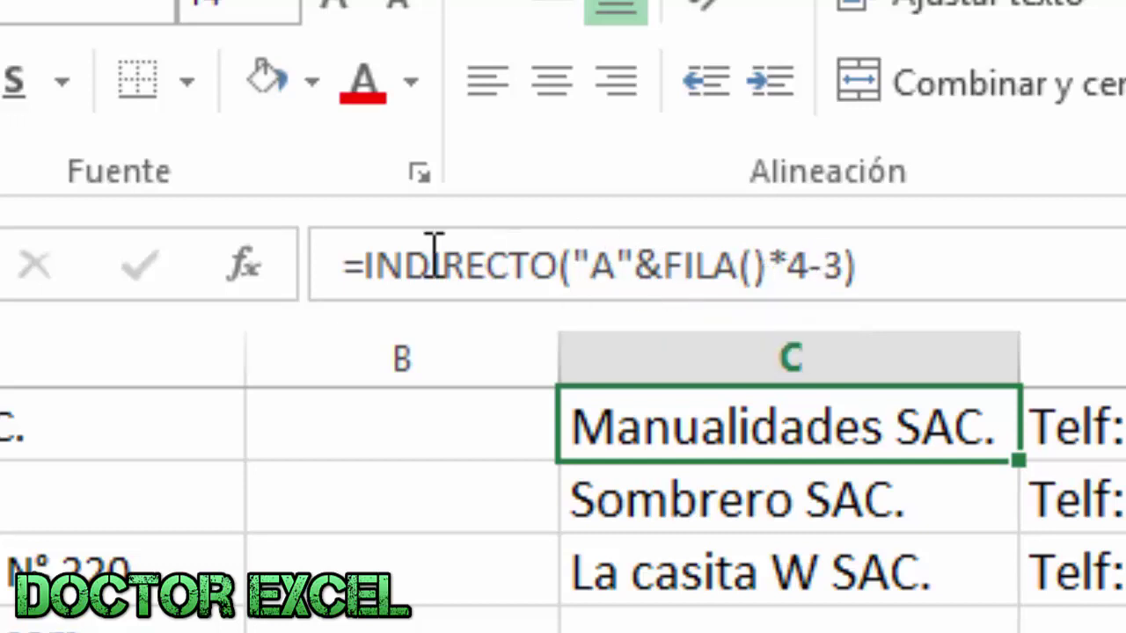
pyautogui.moveTo(369, 267); pyautogui.dragTo(663, 271)
pyautogui.press('Delete')
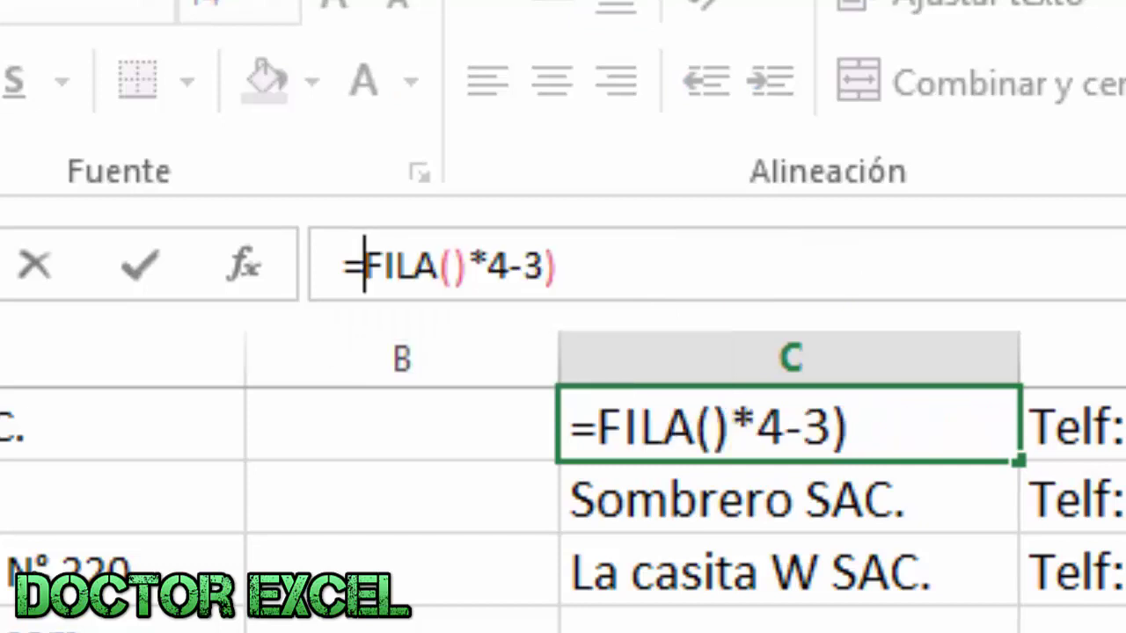
pyautogui.press('Right')
pyautogui.press('Right')
pyautogui.press('Right')
pyautogui.press('Right')
pyautogui.press('Right')
pyautogui.press('Right')
pyautogui.press('Right')
pyautogui.press('Right')
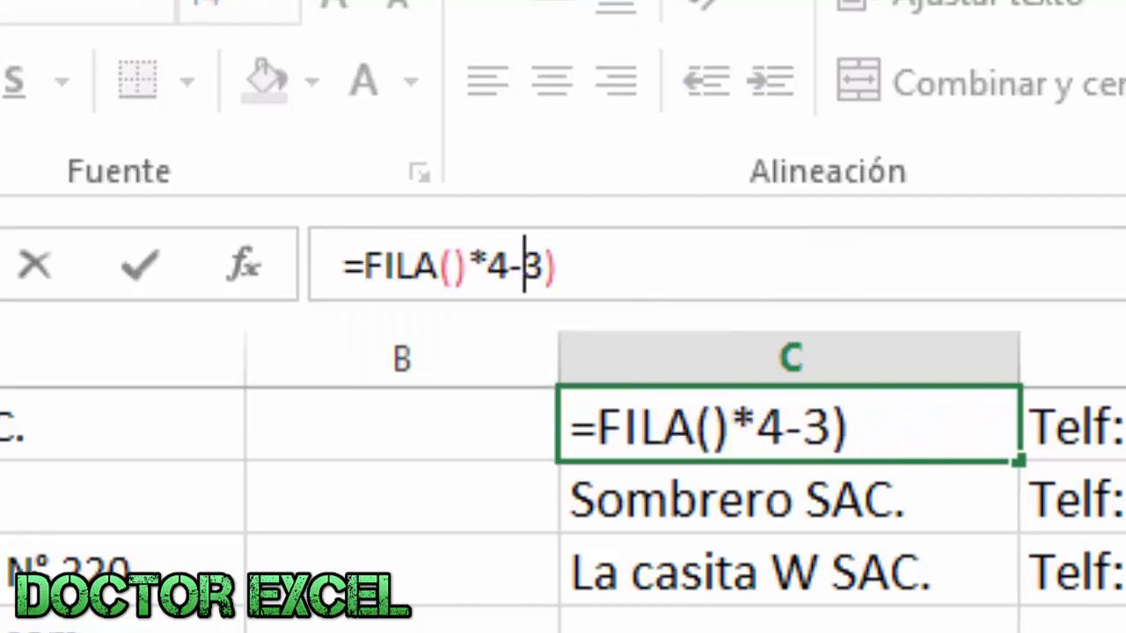
pyautogui.press('Delete')
pyautogui.press('Return')
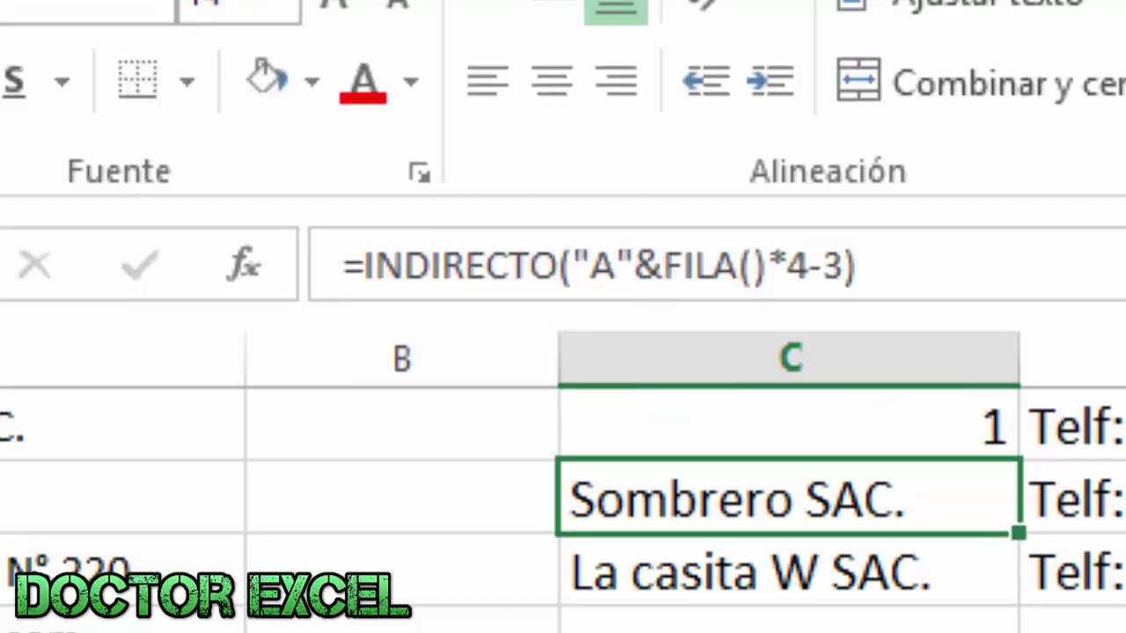
# Fill the =FILA()*4-3 formula from C1 down to C3.
pyautogui.click(884, 426)
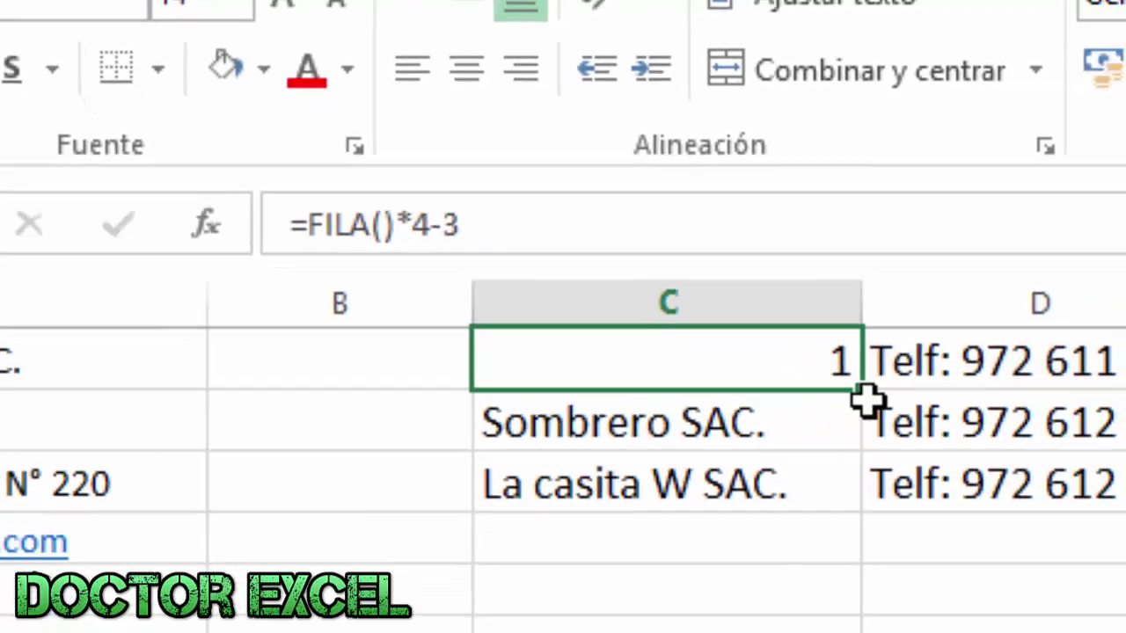
pyautogui.moveTo(1018, 459); pyautogui.dragTo(1005, 600)
pyautogui.moveTo(421, 252); pyautogui.dragTo(421, 252)
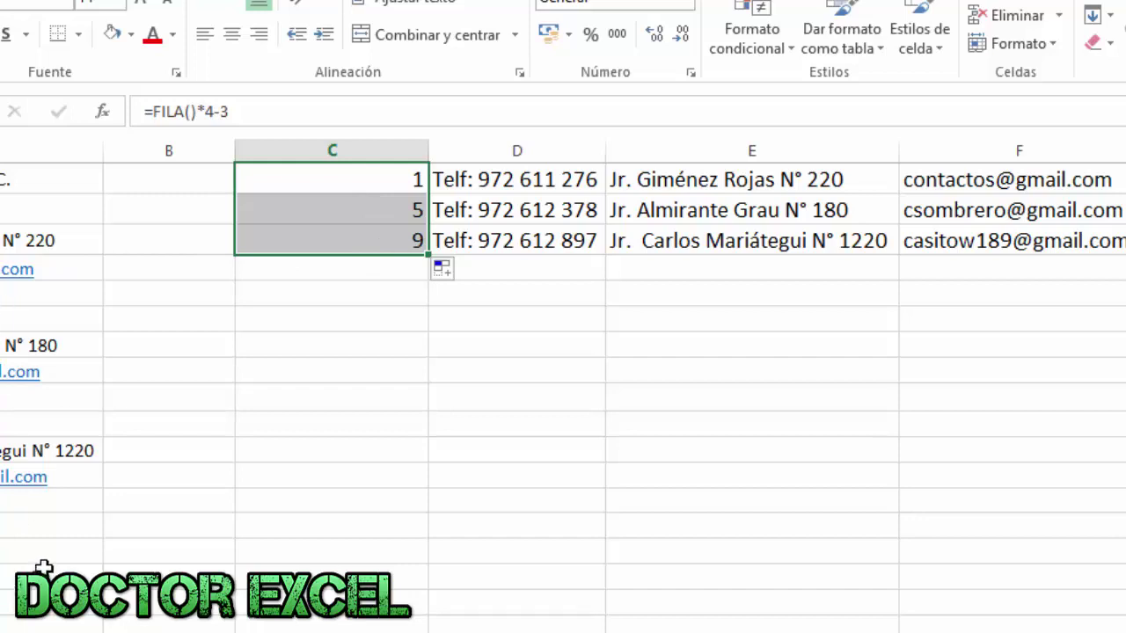
# Strip the INDIRECTO part from the formula in D1, leaving =FILA()*4-2.
pyautogui.click(514, 179)
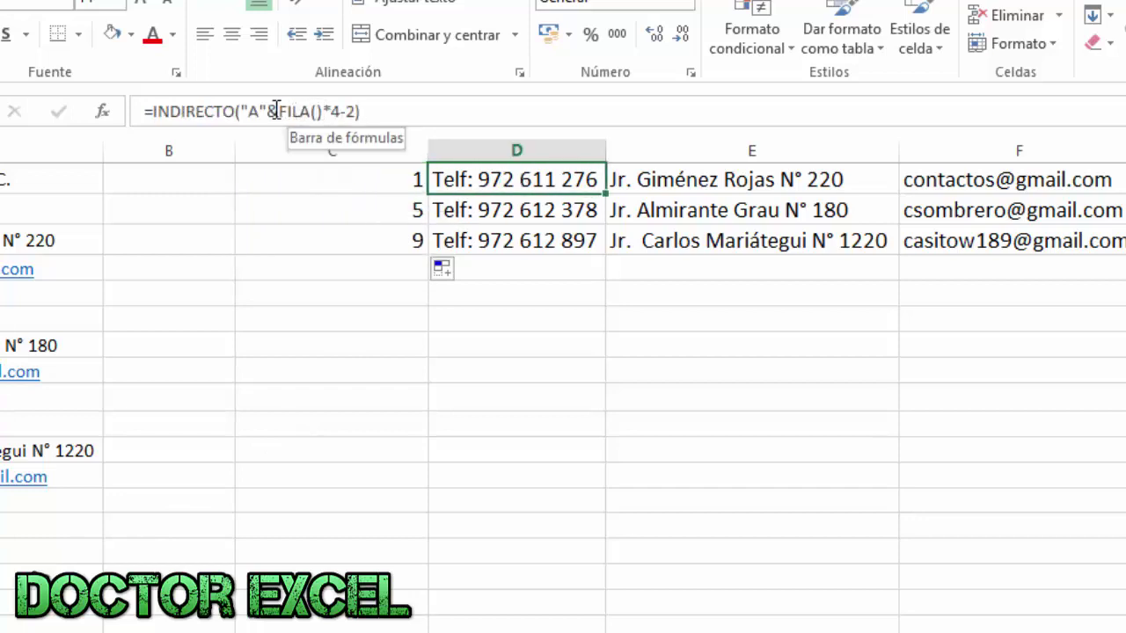
pyautogui.moveTo(277, 111); pyautogui.dragTo(151, 111)
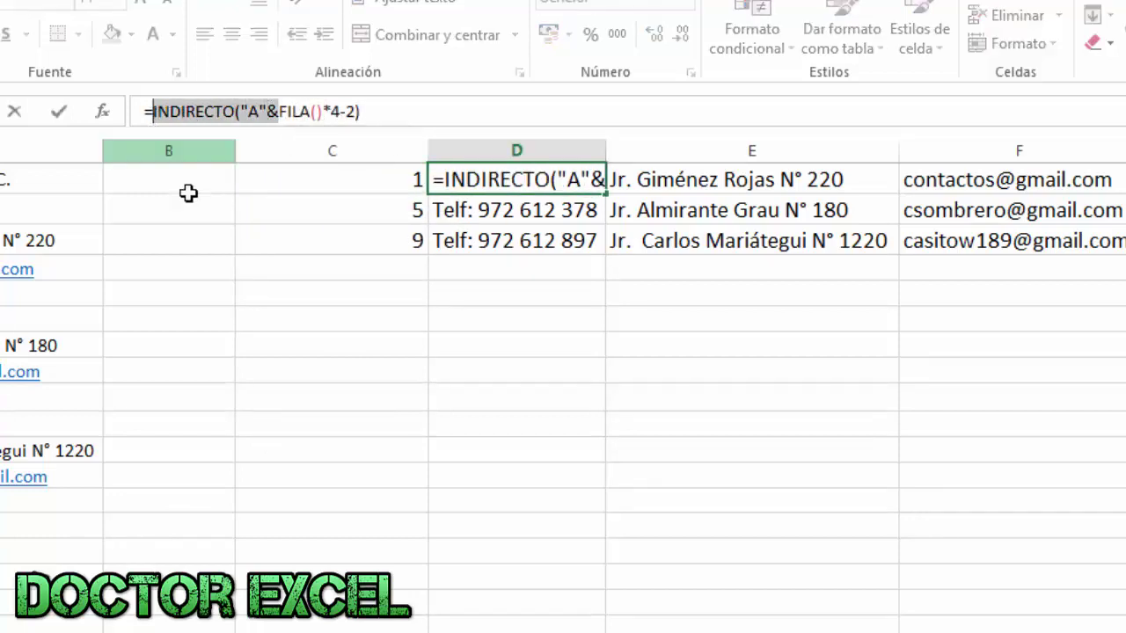
pyautogui.press('BackSpace')
pyautogui.press('Right')
pyautogui.press('Right')
pyautogui.press('Right')
pyautogui.press('Right')
pyautogui.press('Right')
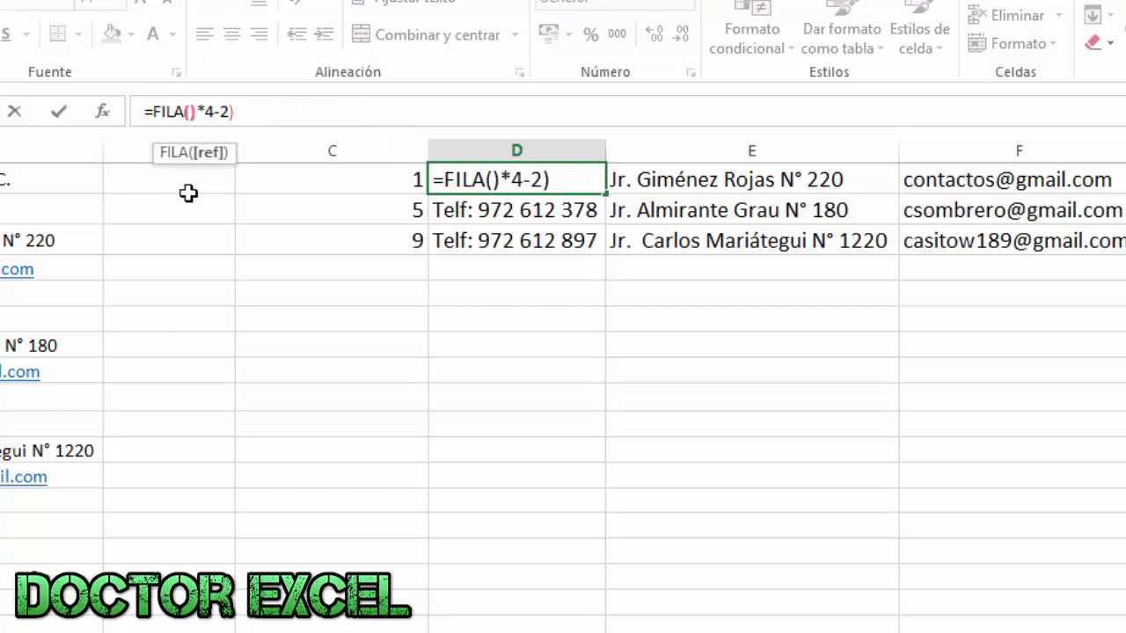
pyautogui.press('Right')
pyautogui.press('Right')
pyautogui.press('Right')
pyautogui.press('Right')
pyautogui.press('Down')
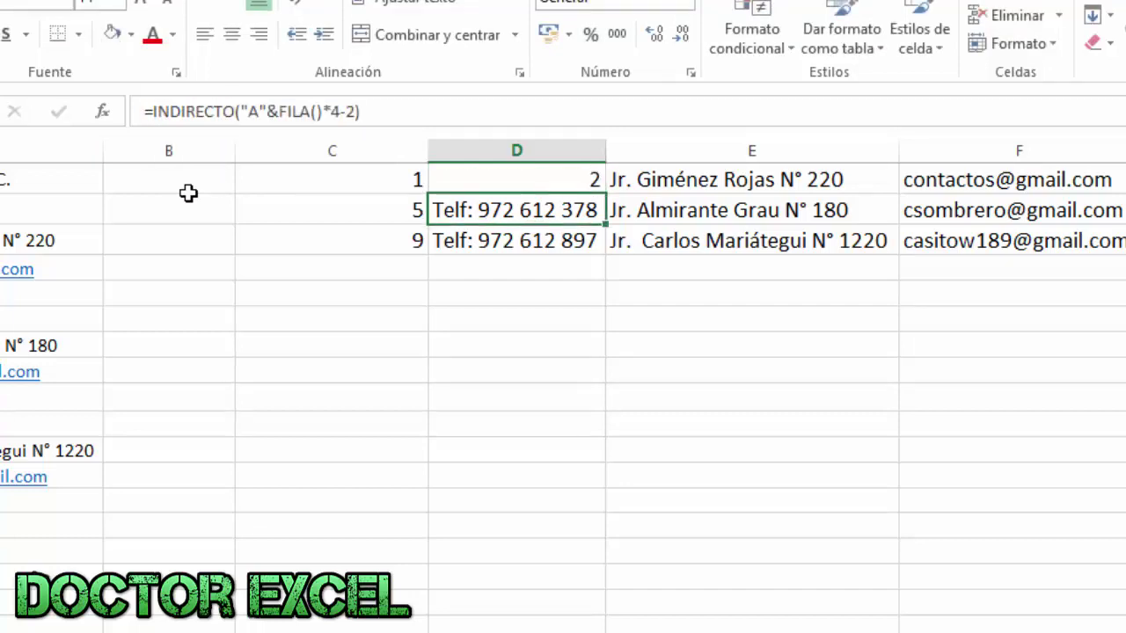
# Fill the =FILA()*4-2 formula from D1 down to D3.
pyautogui.click(554, 181)
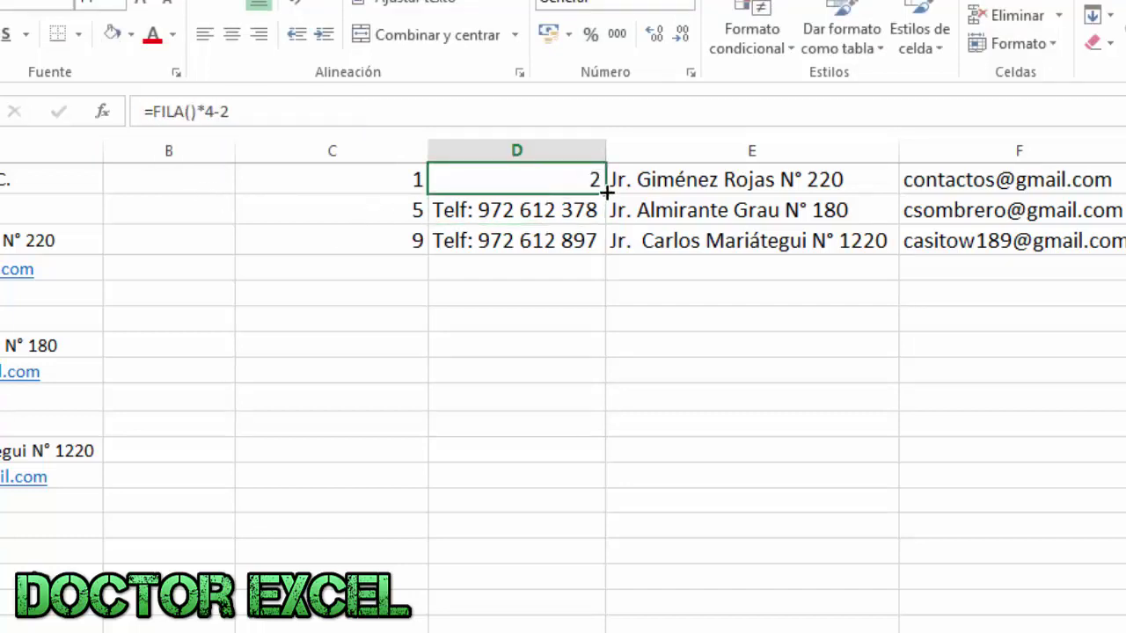
pyautogui.moveTo(605, 189); pyautogui.dragTo(605, 254)
pyautogui.click(738, 533)
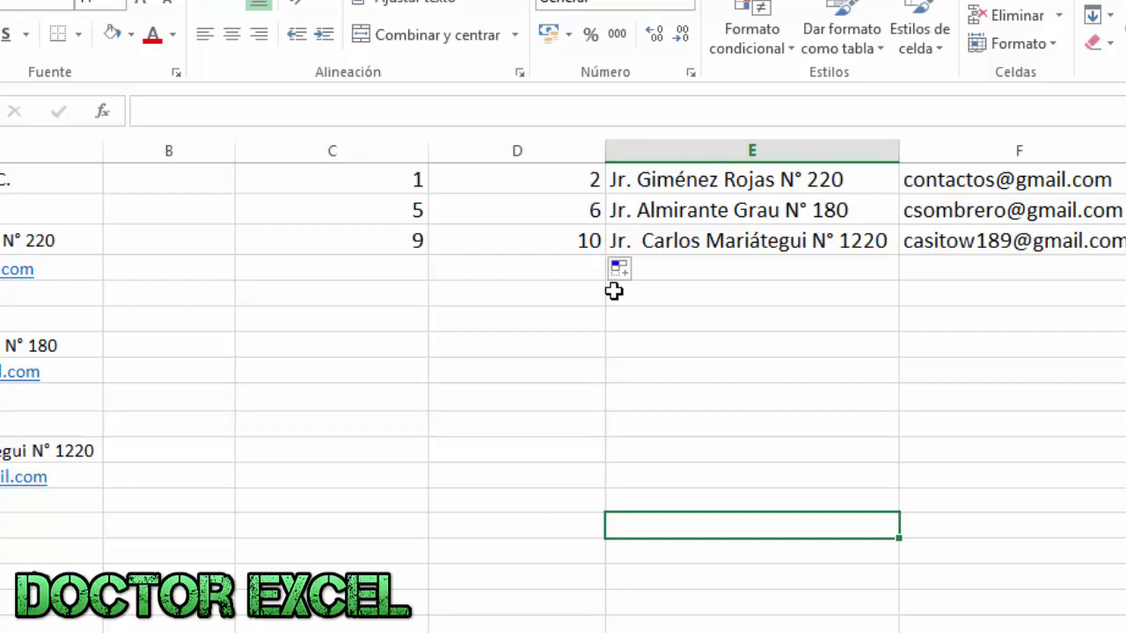
# Wrap the formula in C1 with INDIRECTO and the column letter, making it =INDIRECTO("A"&FILA()*4-3).
pyautogui.click(393, 181)
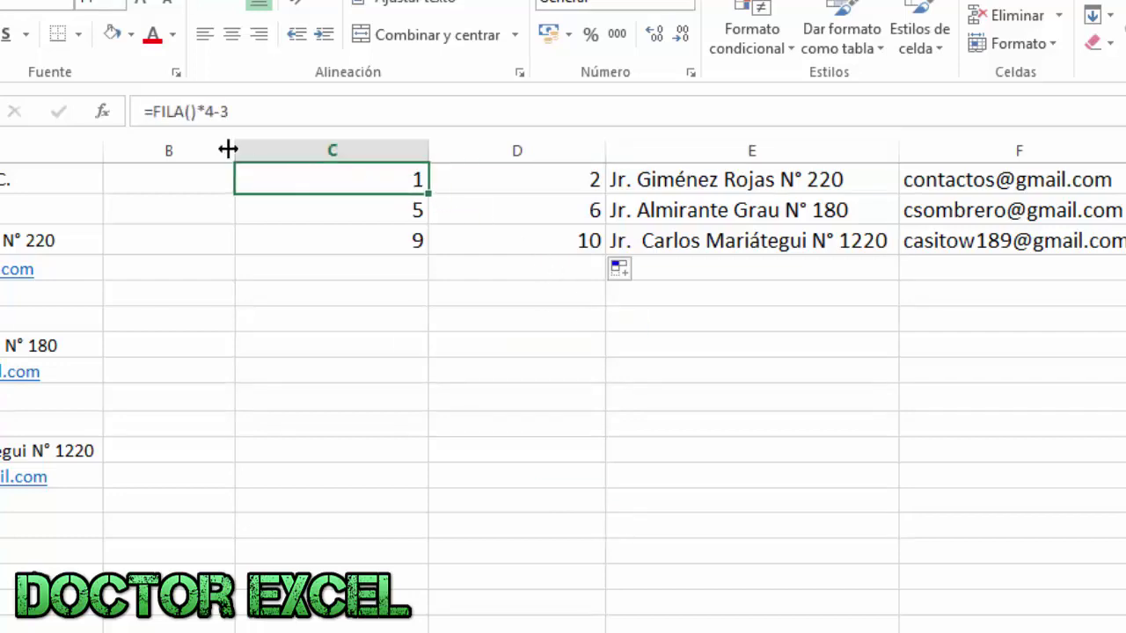
pyautogui.click(155, 112)
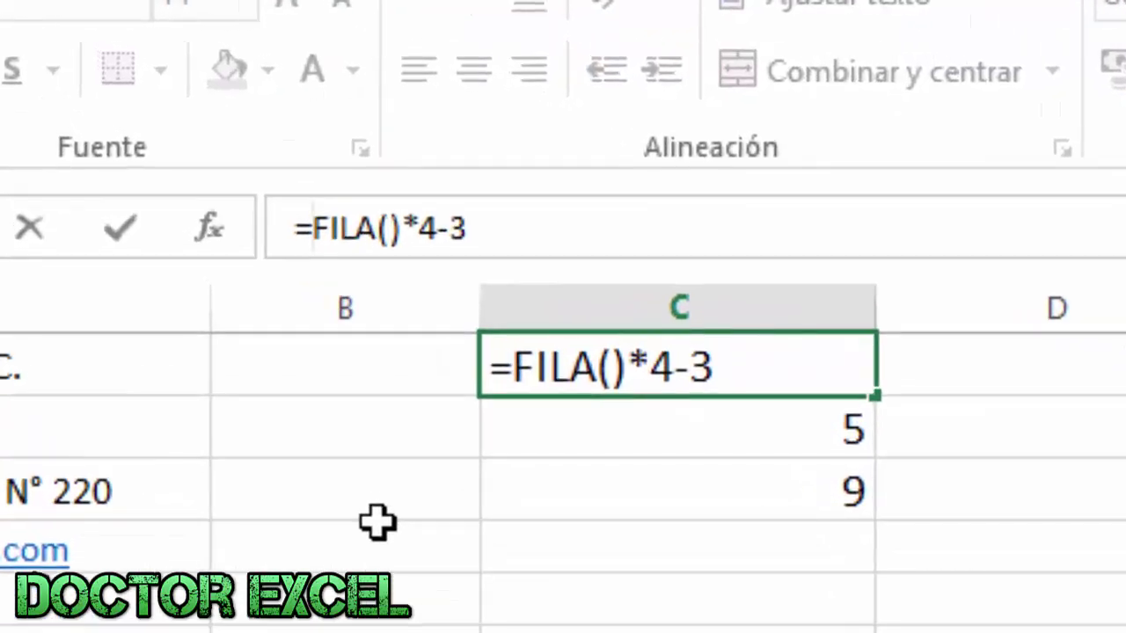
pyautogui.write('indirecto')
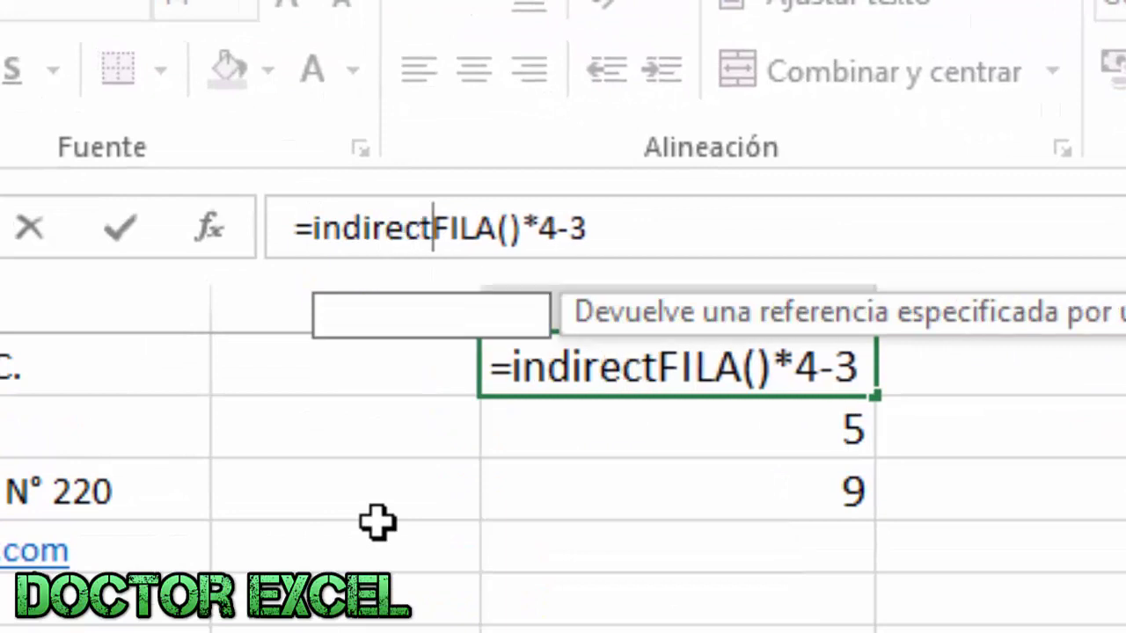
pyautogui.write('(')
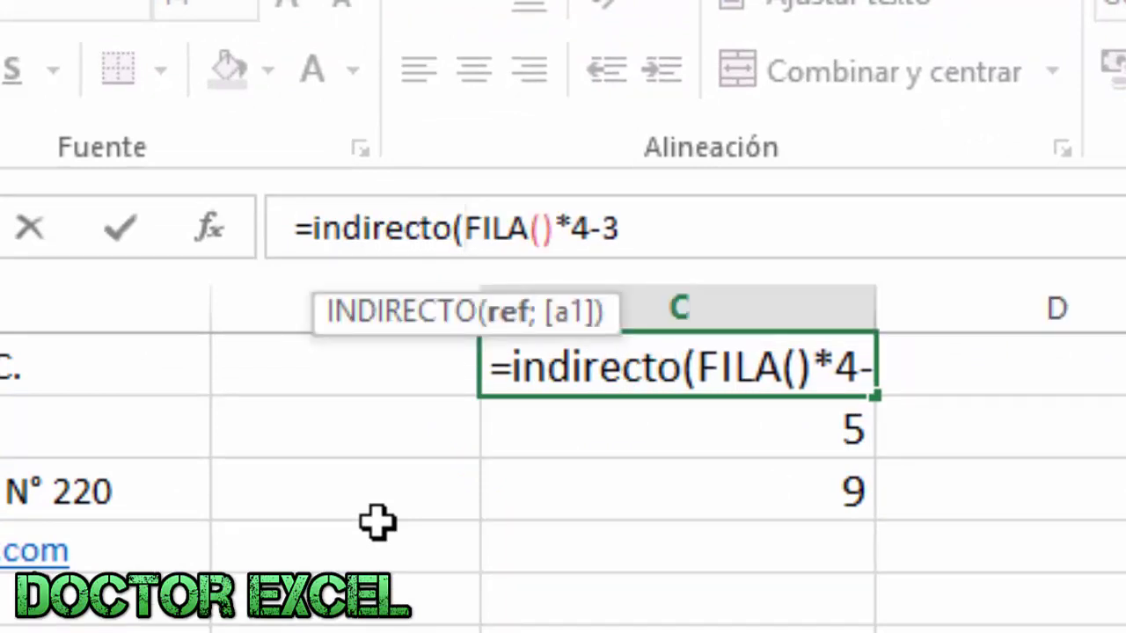
pyautogui.write('"A"')
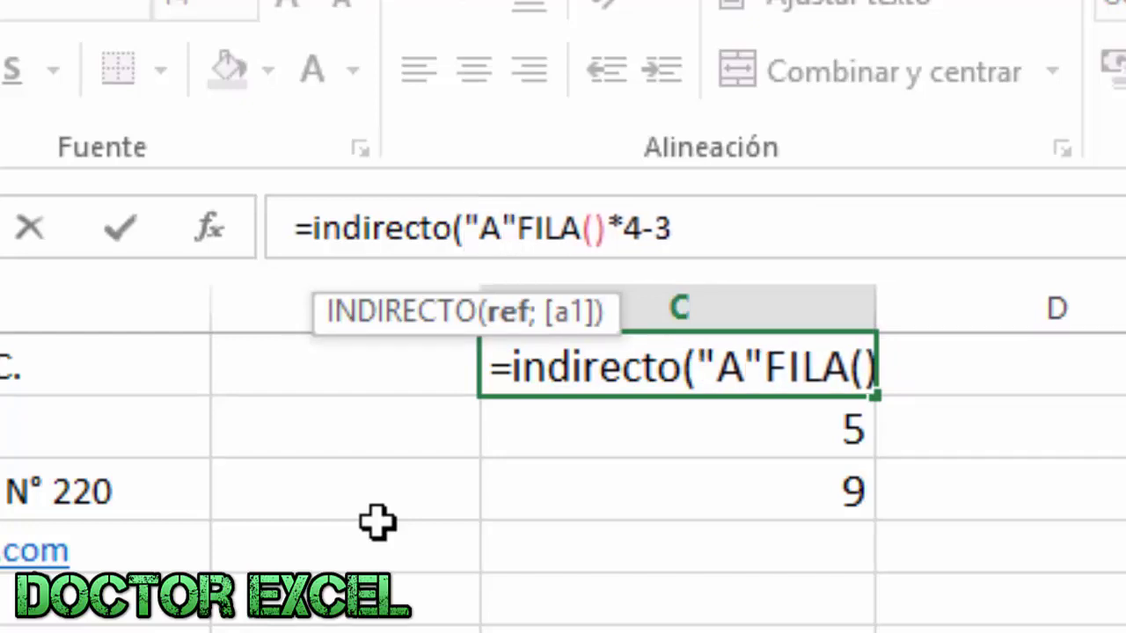
pyautogui.write('&')
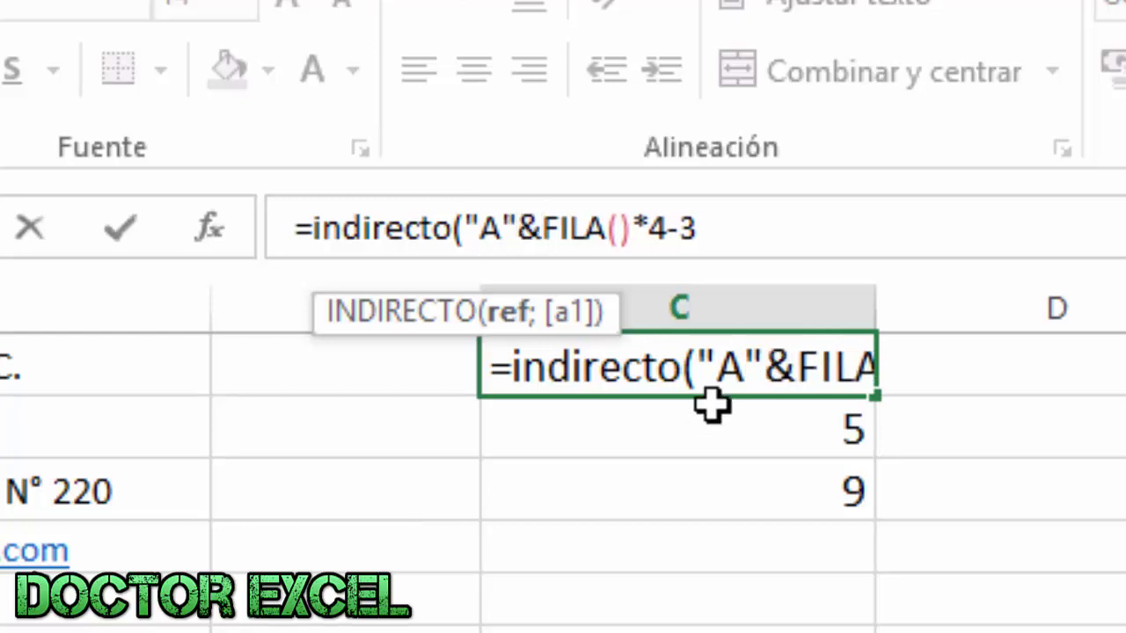
pyautogui.click(785, 226)
pyautogui.write(')')
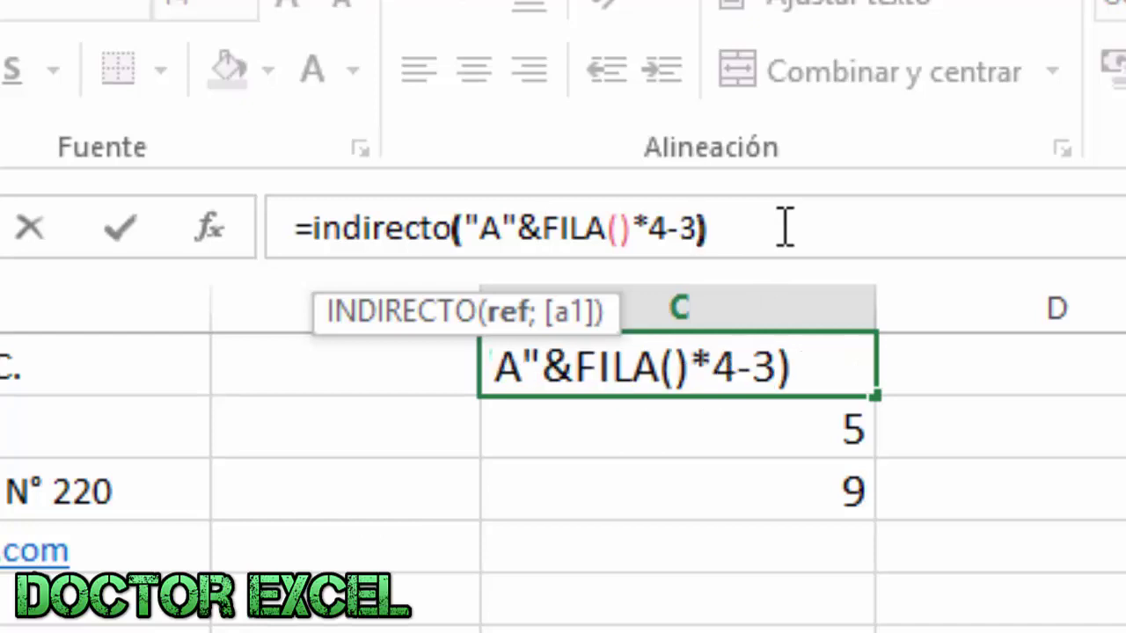
pyautogui.press('Return')
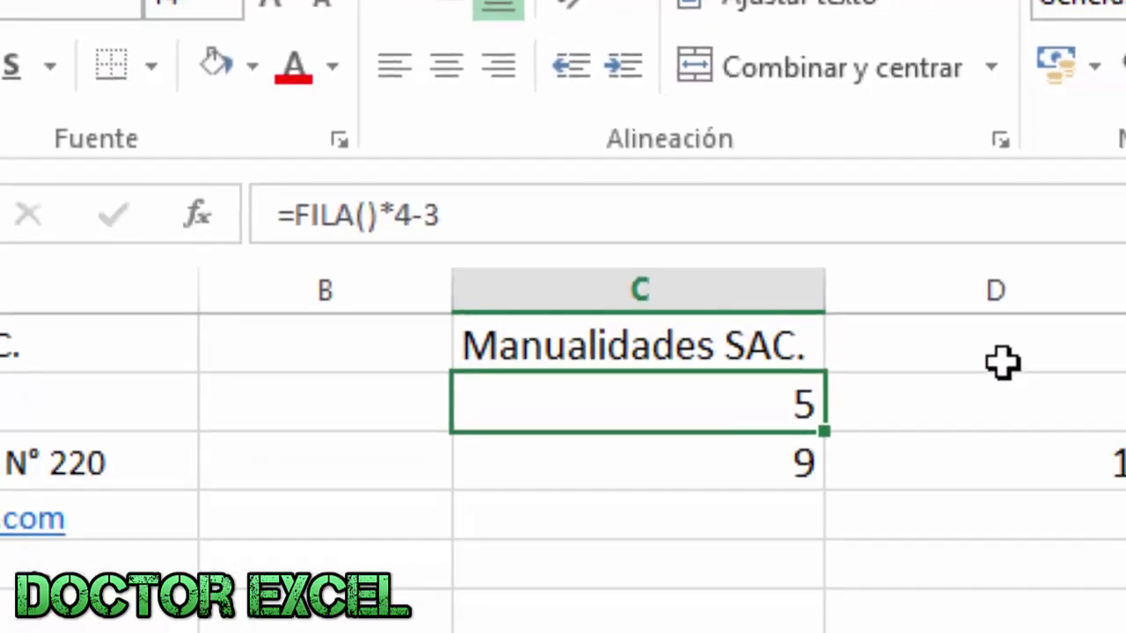
# Wrap the formula in D1 with INDIRECTO and the column letter, making it =INDIRECTO("A"&FILA()*4-2).
pyautogui.click(1064, 367)
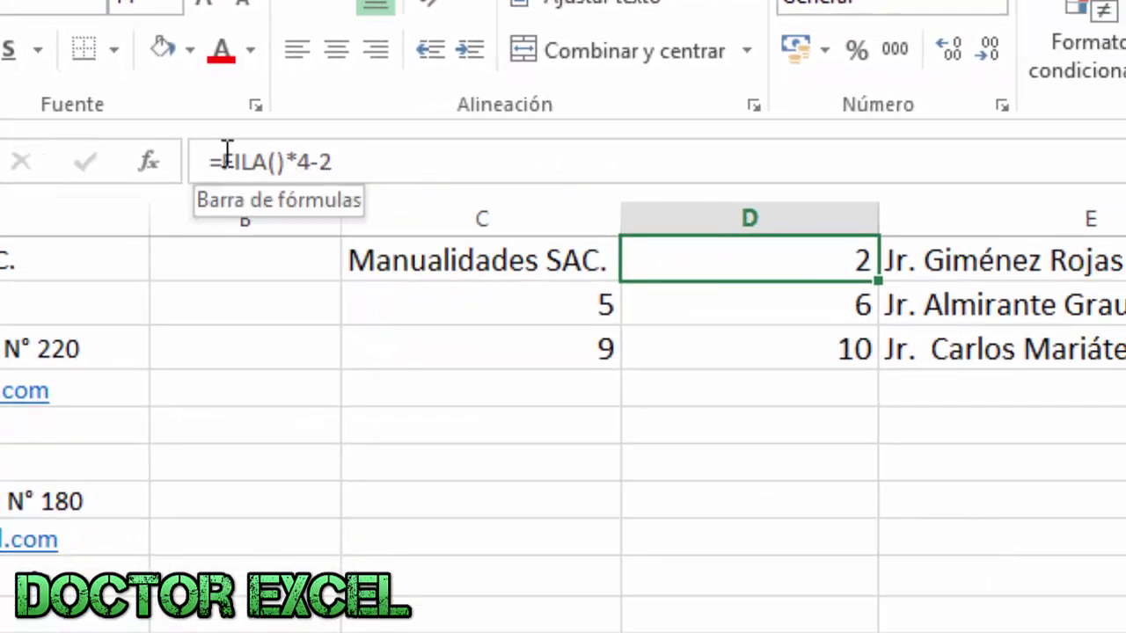
pyautogui.click(248, 181)
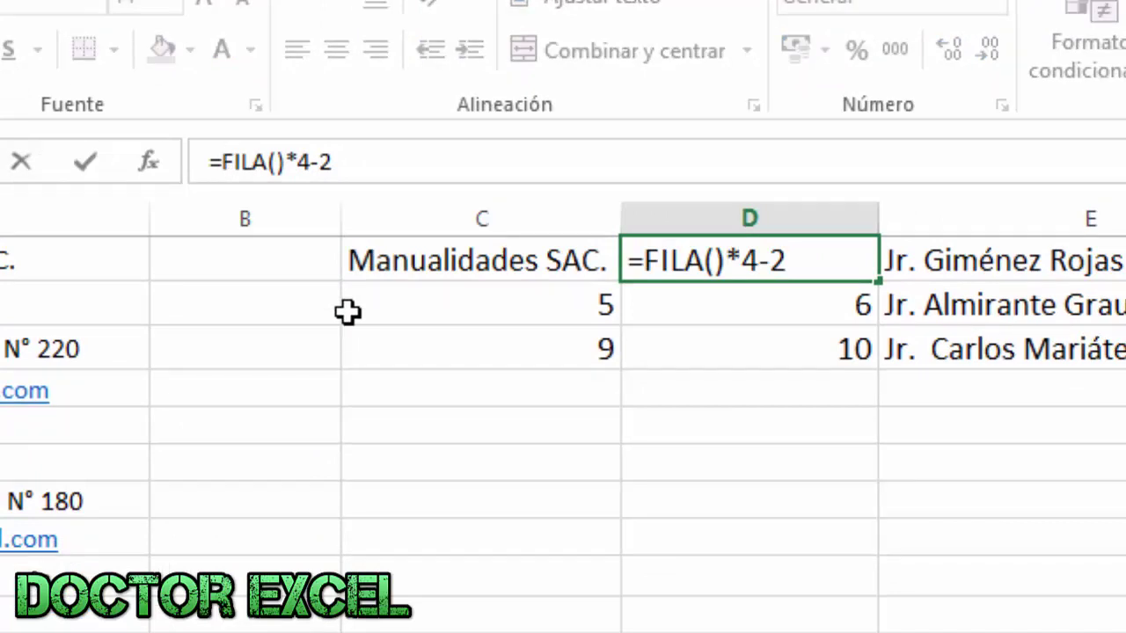
pyautogui.write('indirecto')
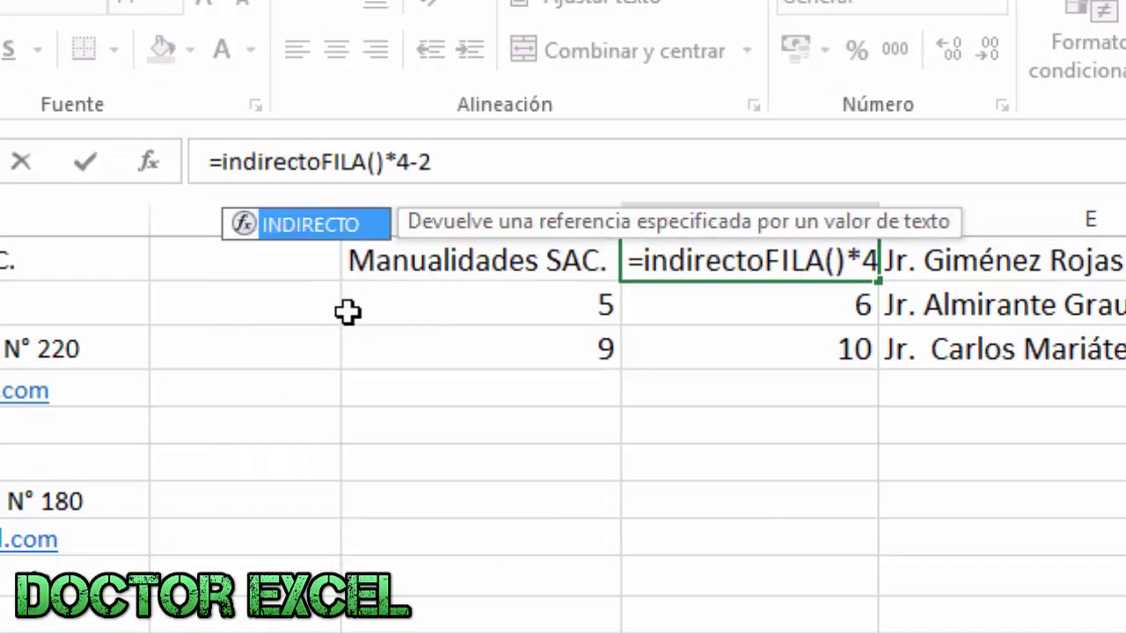
pyautogui.write('("A')
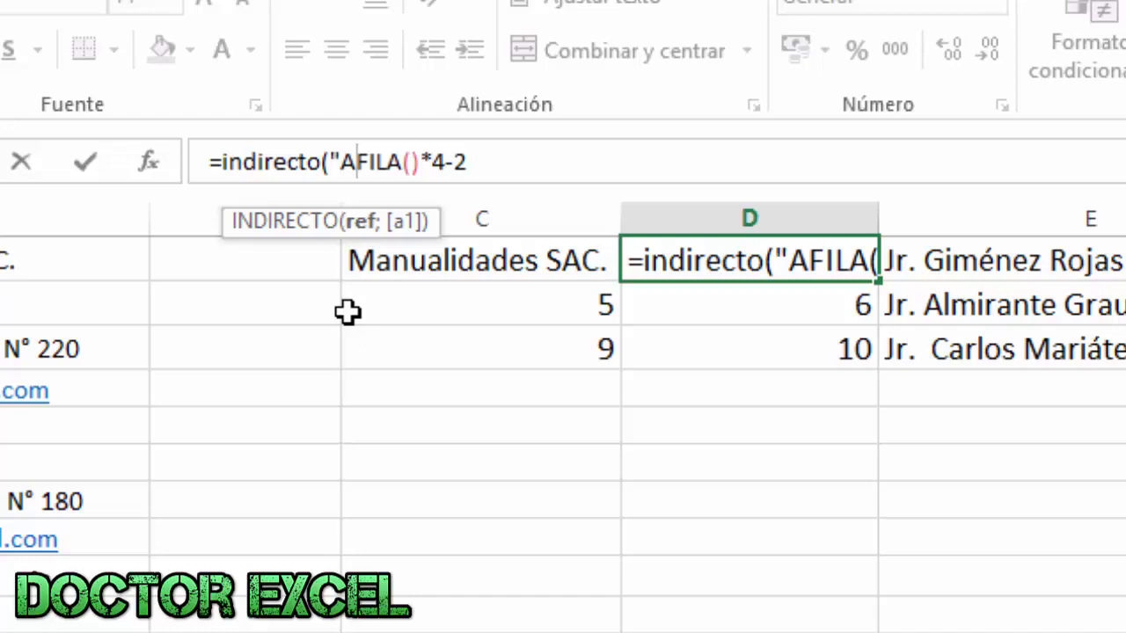
pyautogui.write('"')
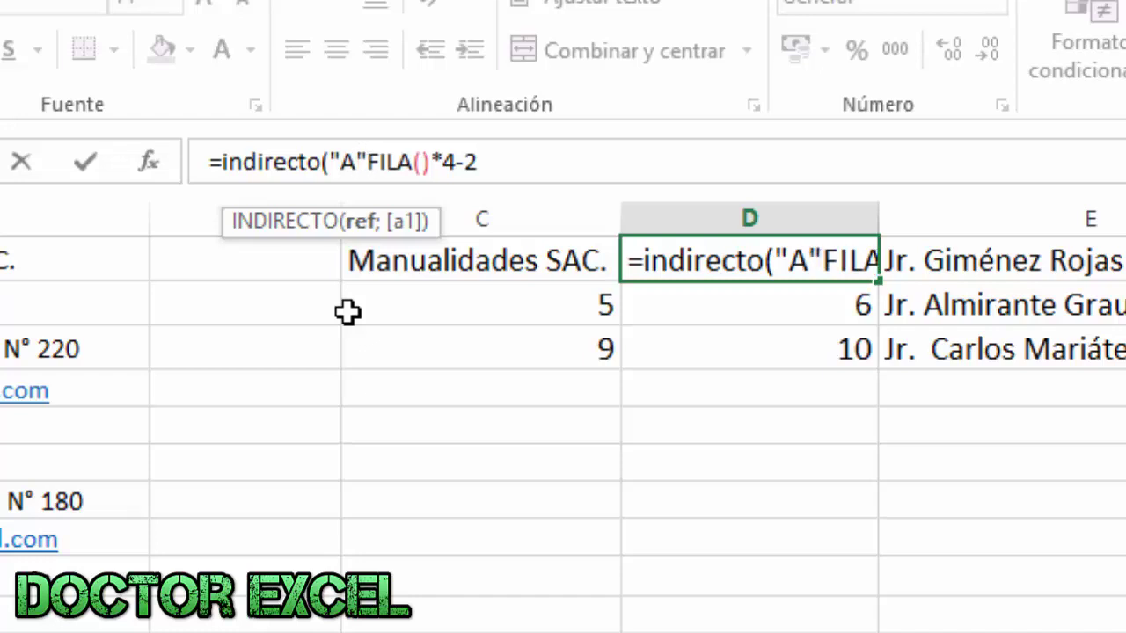
pyautogui.write('&')
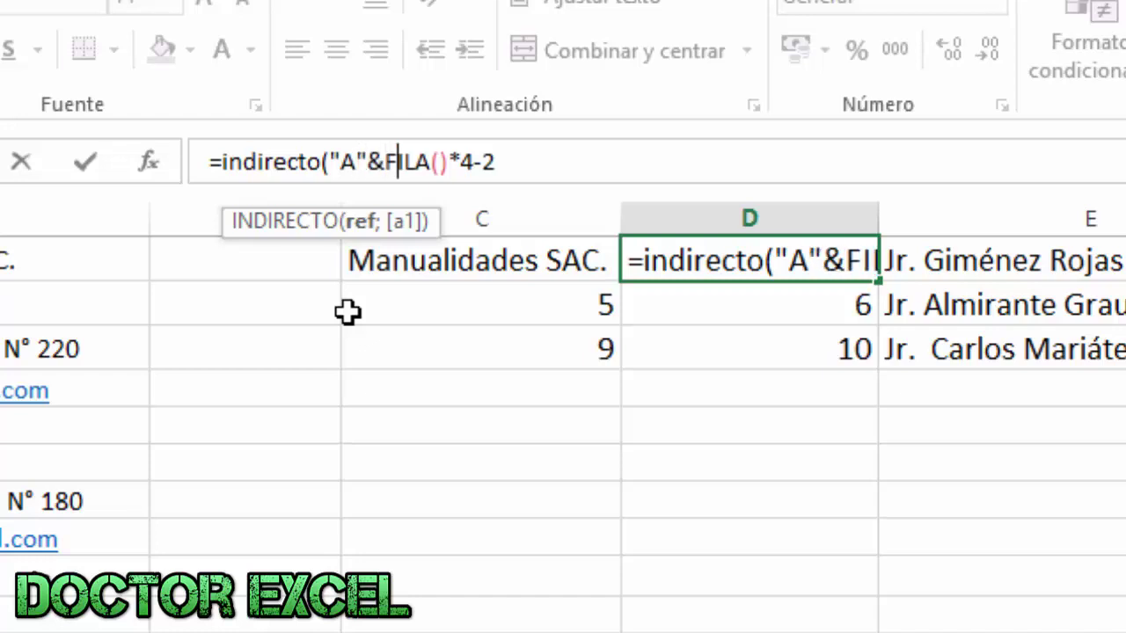
pyautogui.press('Right')
pyautogui.press('Right')
pyautogui.press('Right')
pyautogui.press('Right')
pyautogui.press('Right')
pyautogui.press('Right')
pyautogui.press('Right')
pyautogui.press('Right')
pyautogui.press('Right')
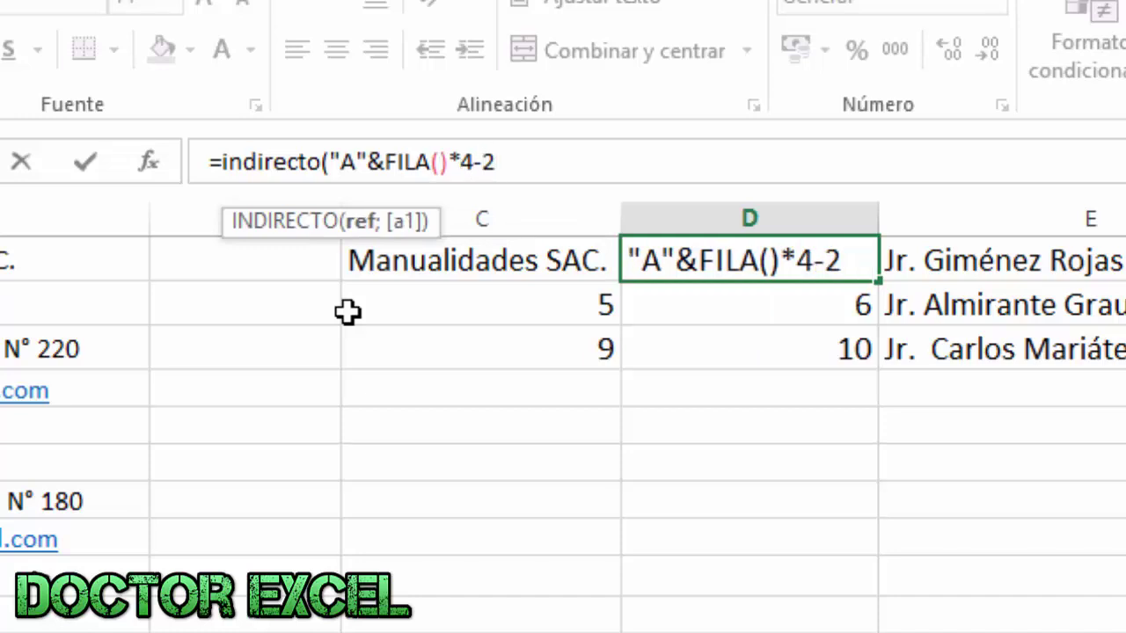
pyautogui.write(')')
pyautogui.press('Return')
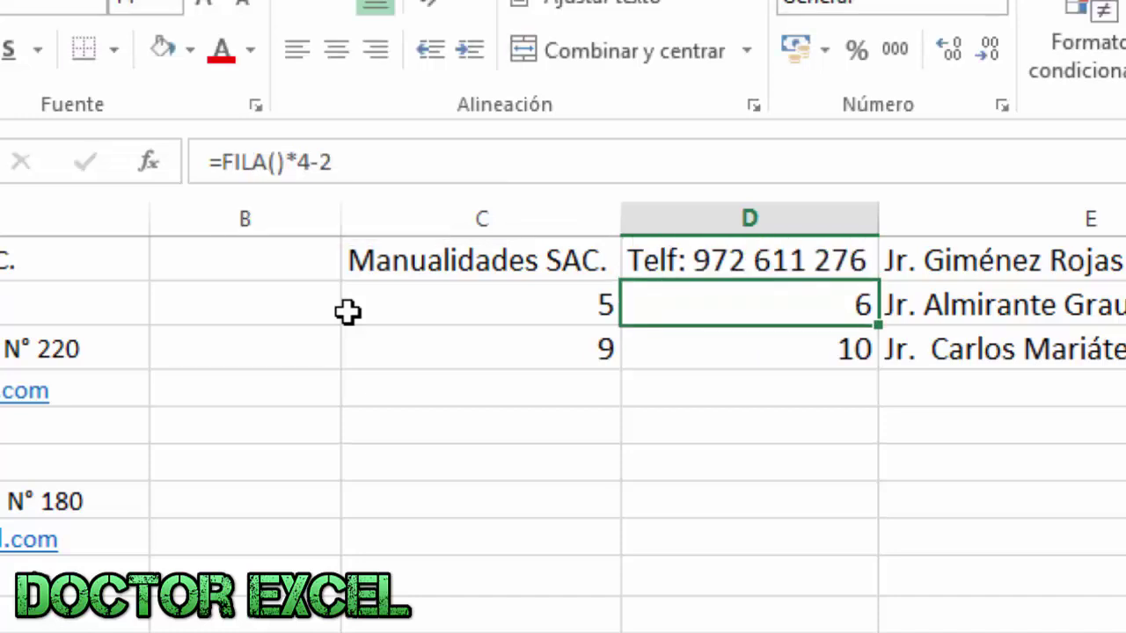
# Fill the INDIRECTO formulas from C1:D1 down to row 3.
pyautogui.moveTo(430, 272); pyautogui.dragTo(789, 259)
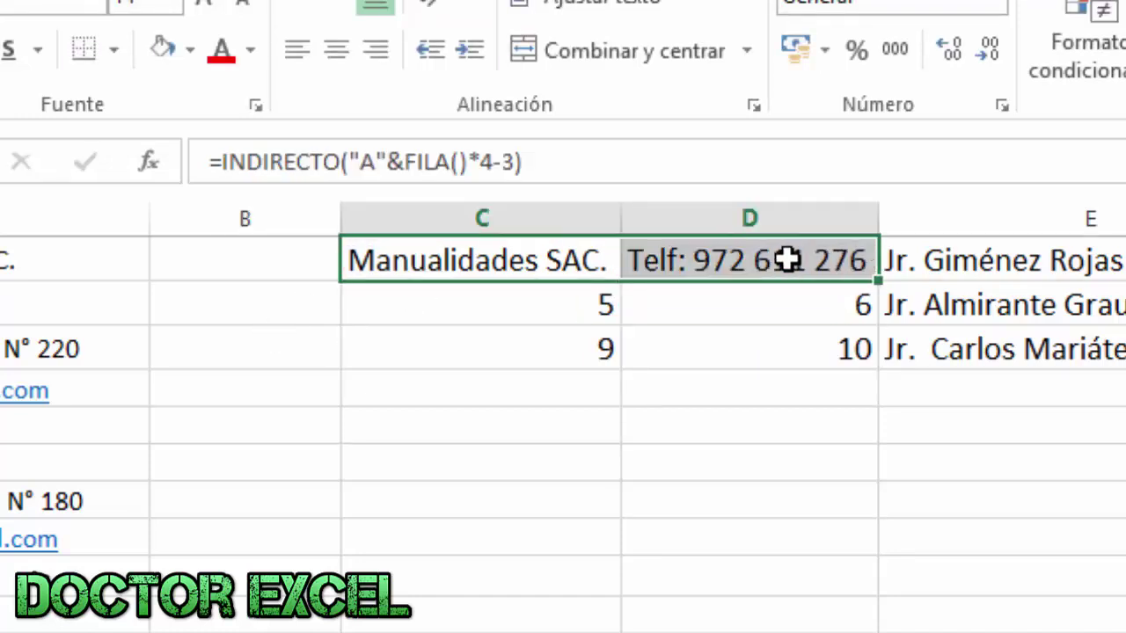
pyautogui.moveTo(877, 279); pyautogui.dragTo(880, 376)
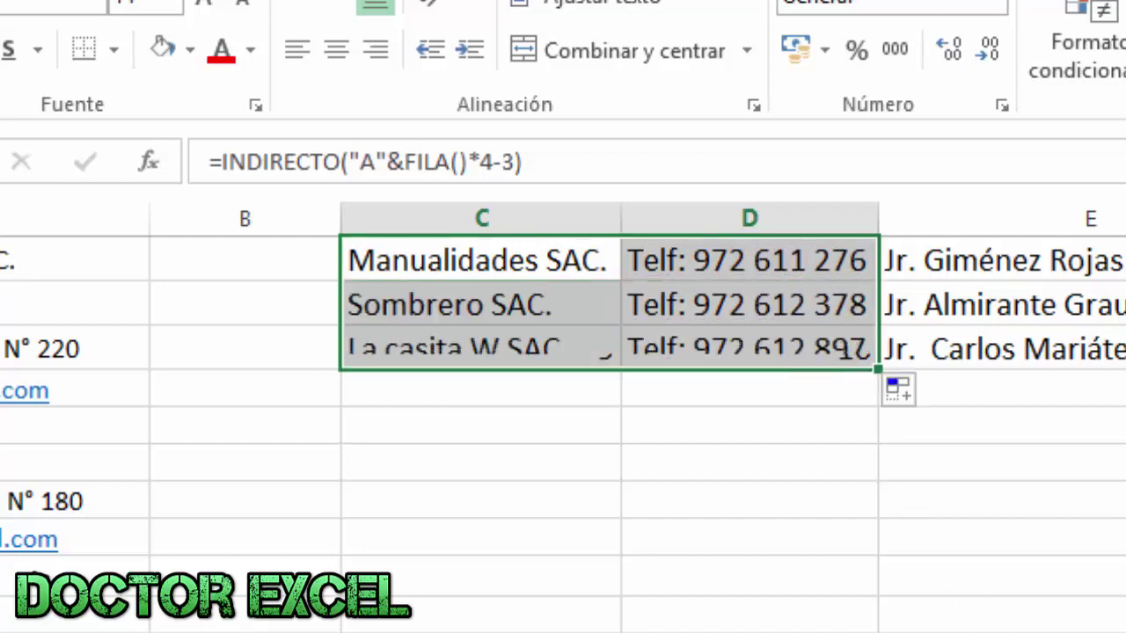
pyautogui.click(1003, 457)
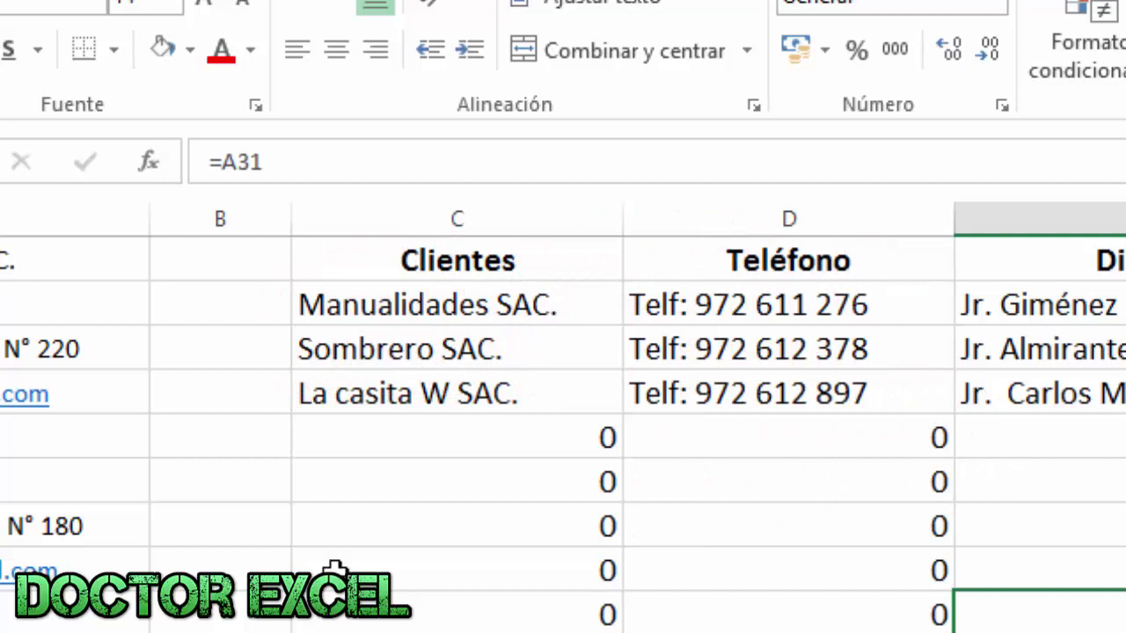
# Compare the first data row's formulas on the replace-method sheet, the indirecto + fila sheet and the sheet combining INDIRECTO with COLUMNA and FILA.
pyautogui.click(459, 306)
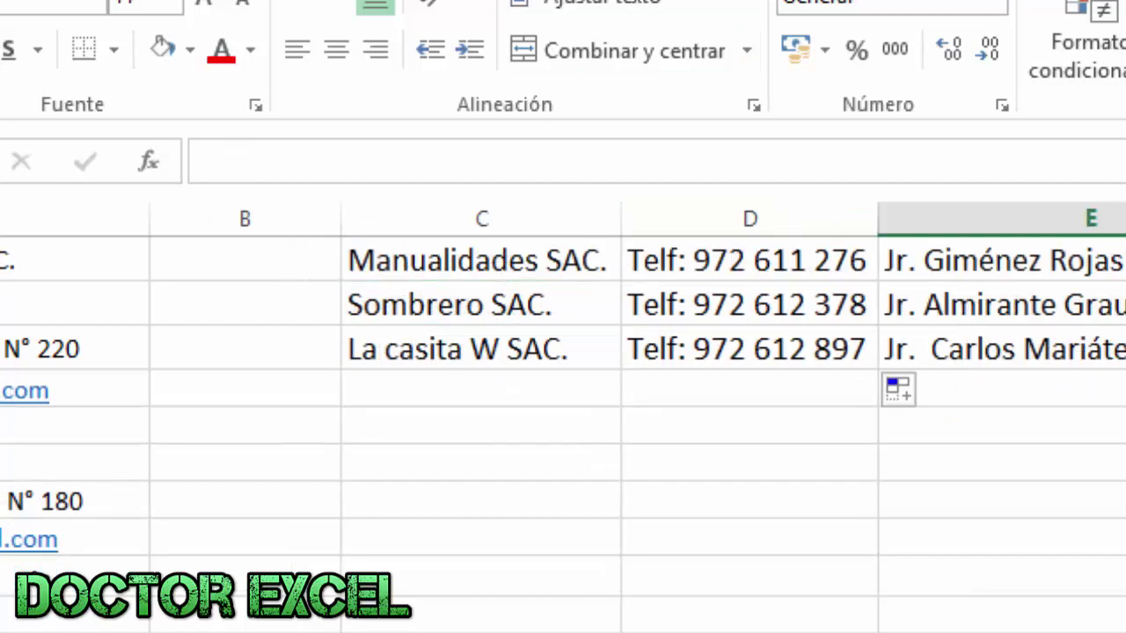
pyautogui.click(479, 254)
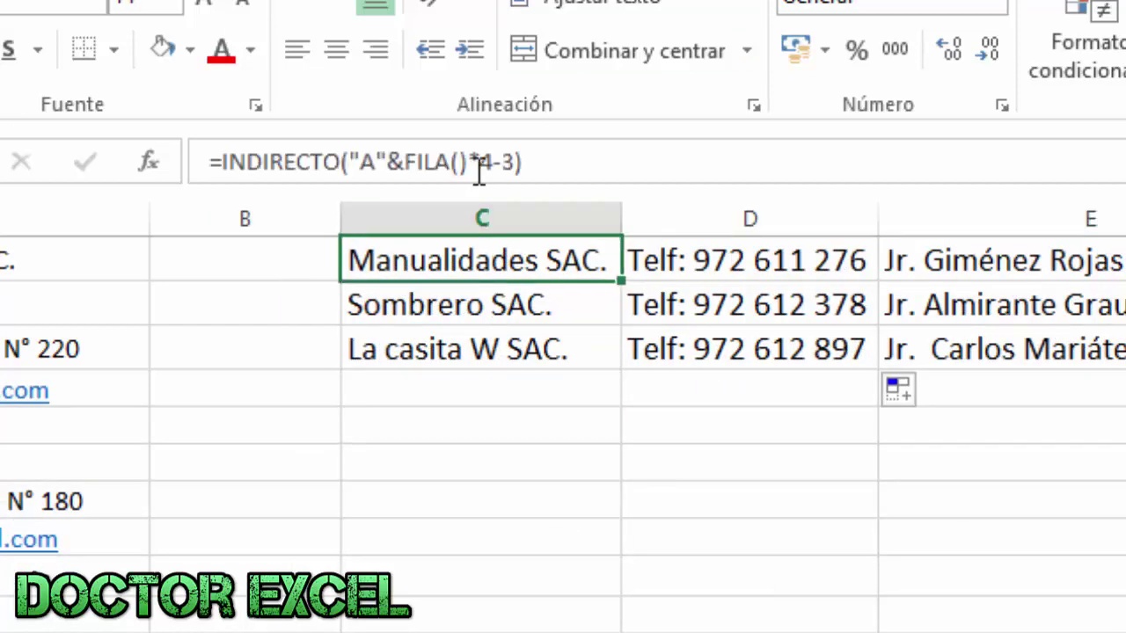
pyautogui.click(794, 260)
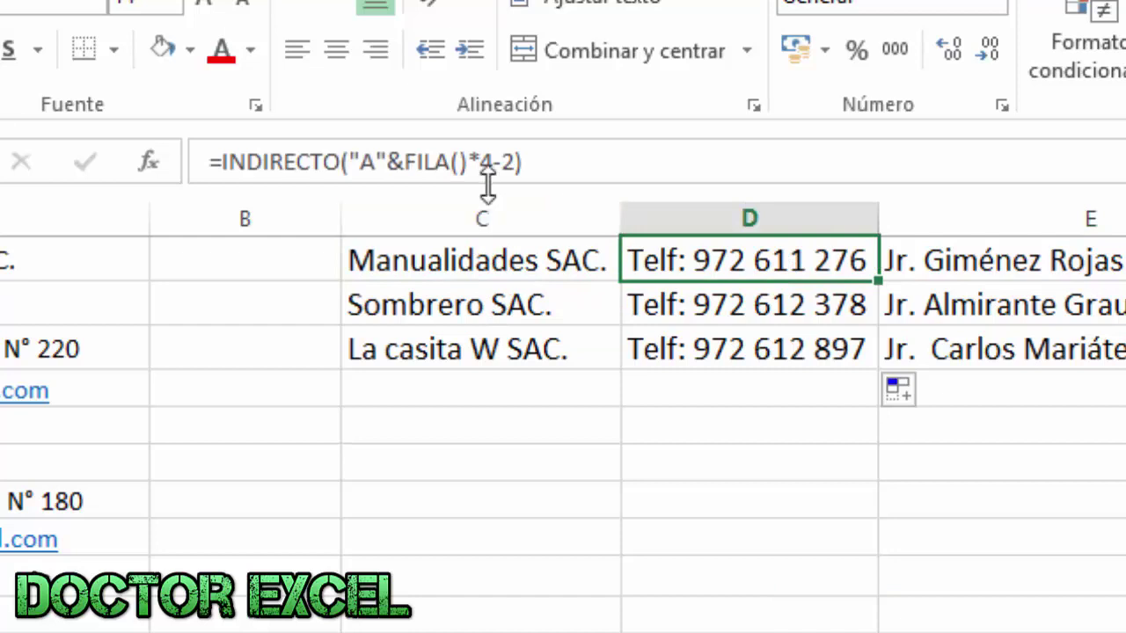
pyautogui.click(1055, 269)
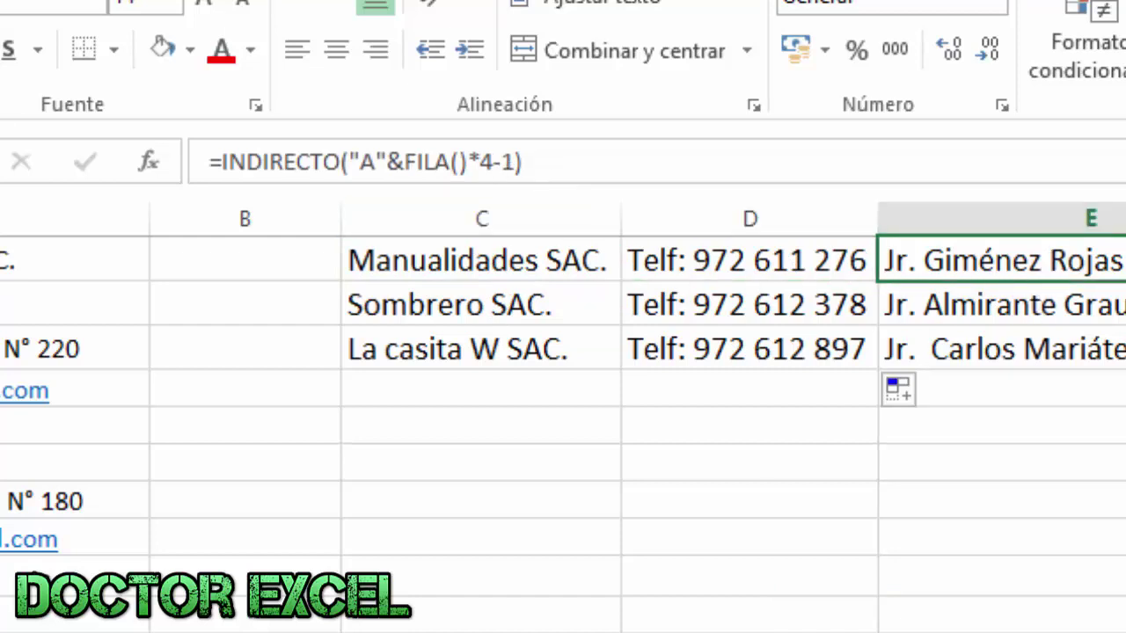
pyautogui.press('Right')
pyautogui.press('Right')
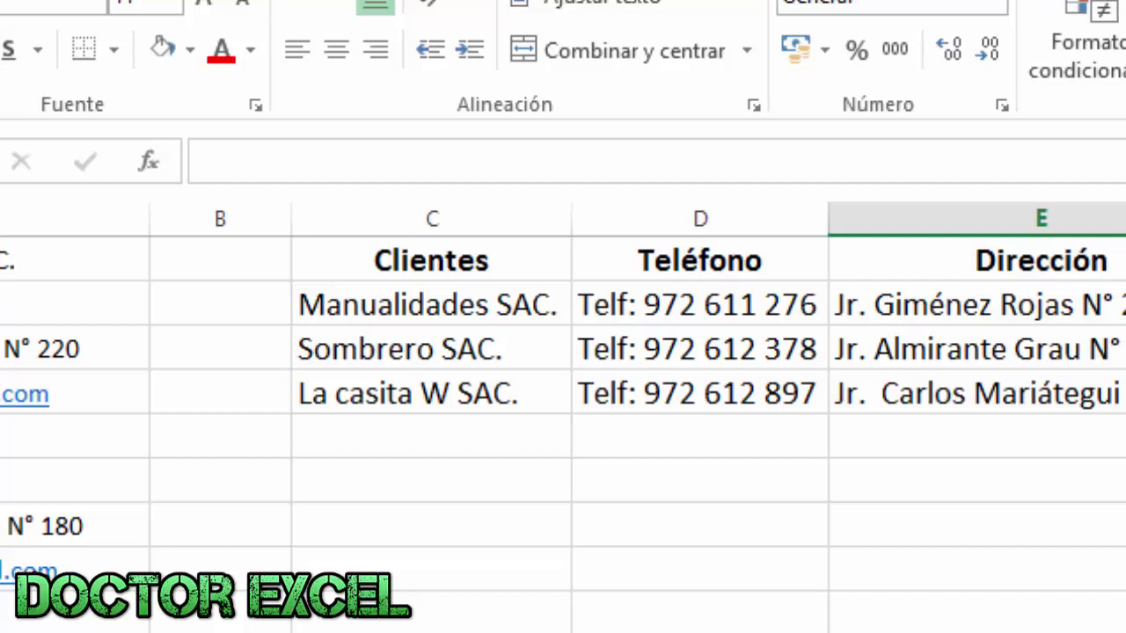
pyautogui.press('Left')
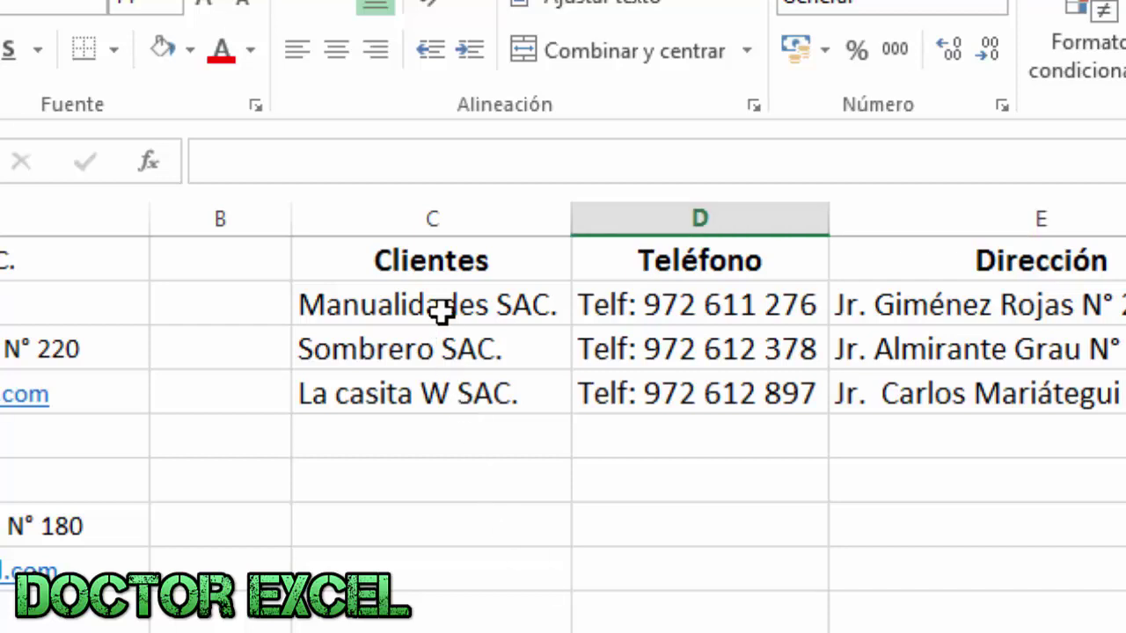
pyautogui.click(441, 307)
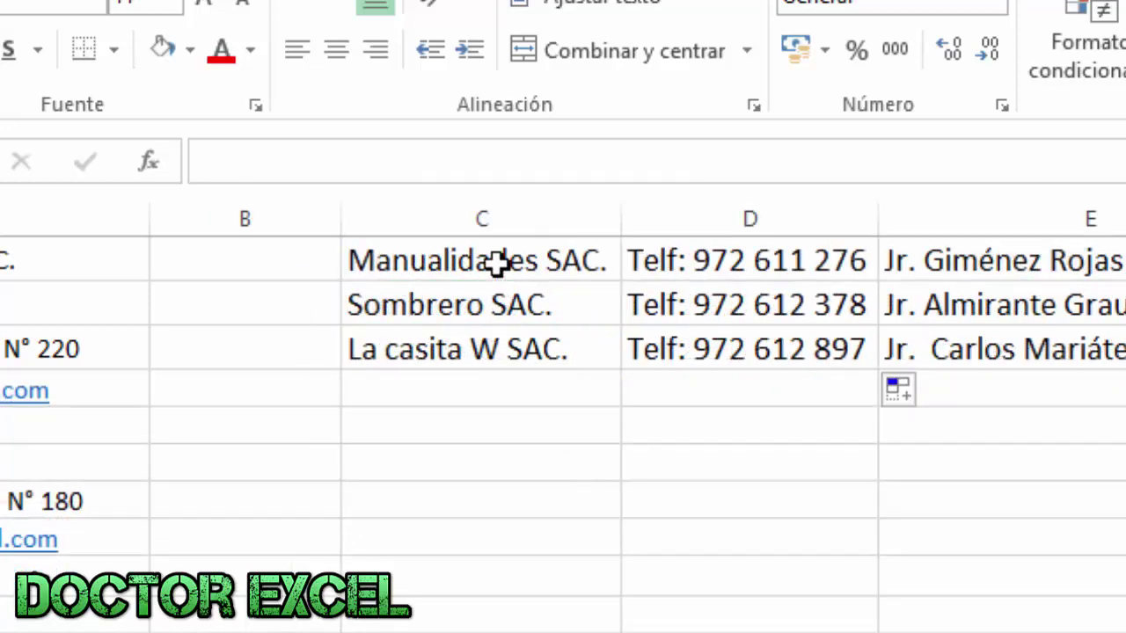
pyautogui.click(499, 262)
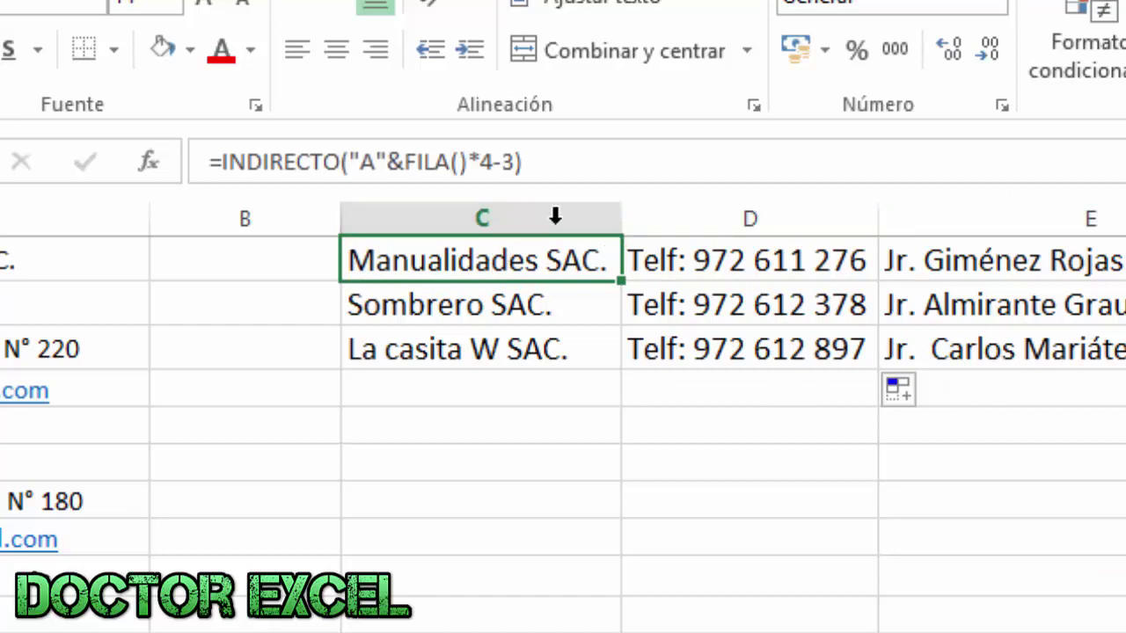
pyautogui.click(756, 263)
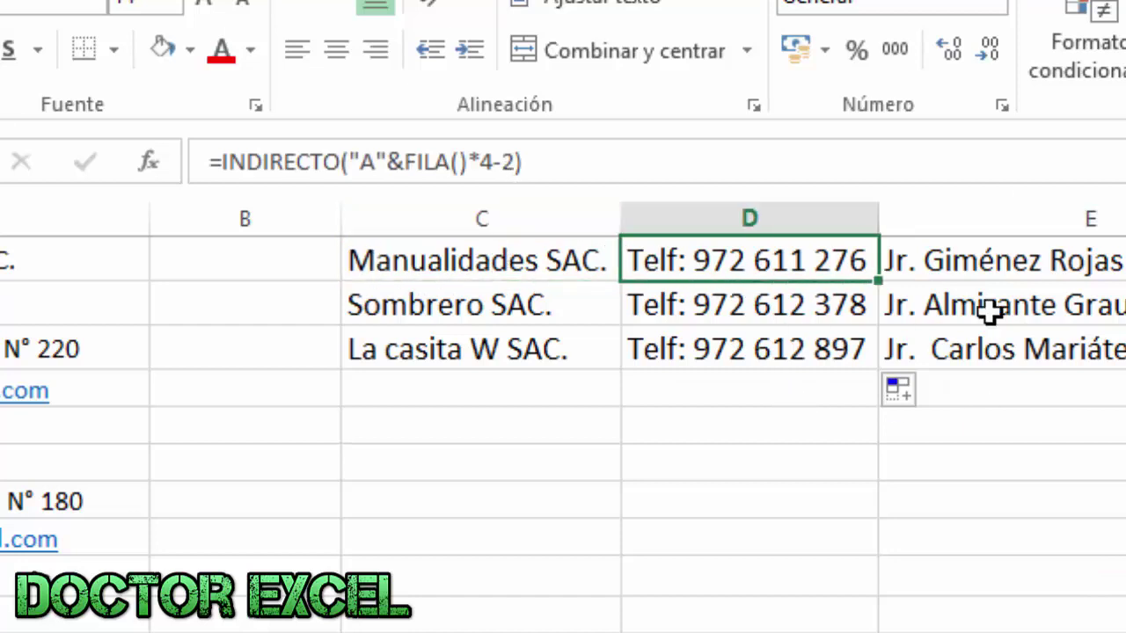
pyautogui.click(1060, 261)
pyautogui.press('Right')
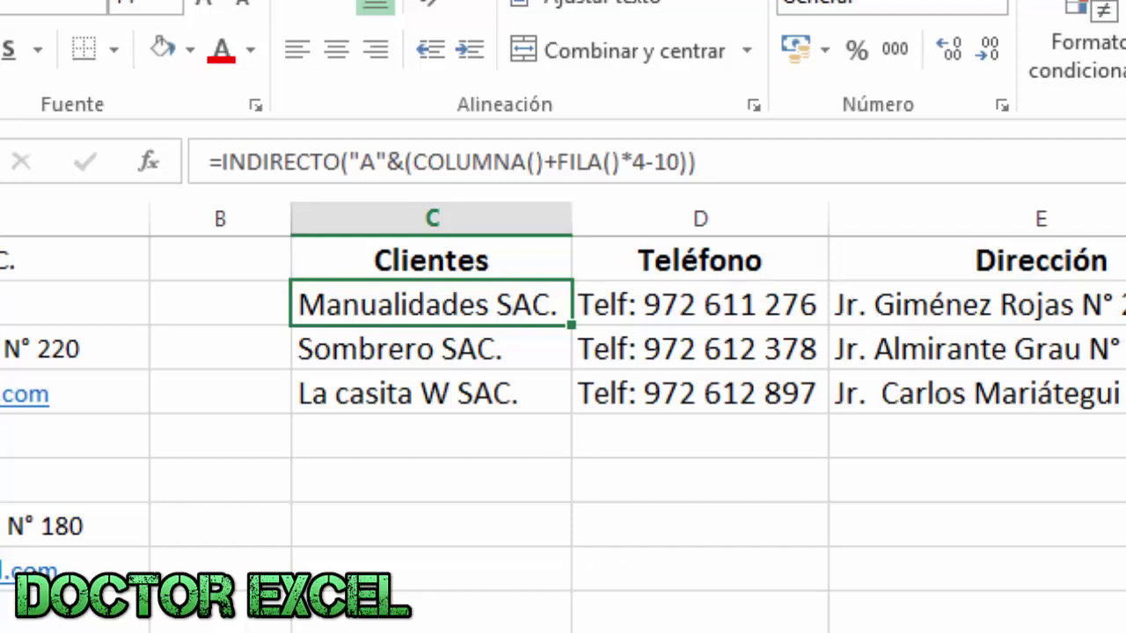
# On the sheet combining INDIRECTO, COLUMNA and FILA, strip the INDIRECTO part from C2, leaving =(COLUMNA()+FILA()*4-10).
pyautogui.moveTo(403, 161); pyautogui.dragTo(220, 166)
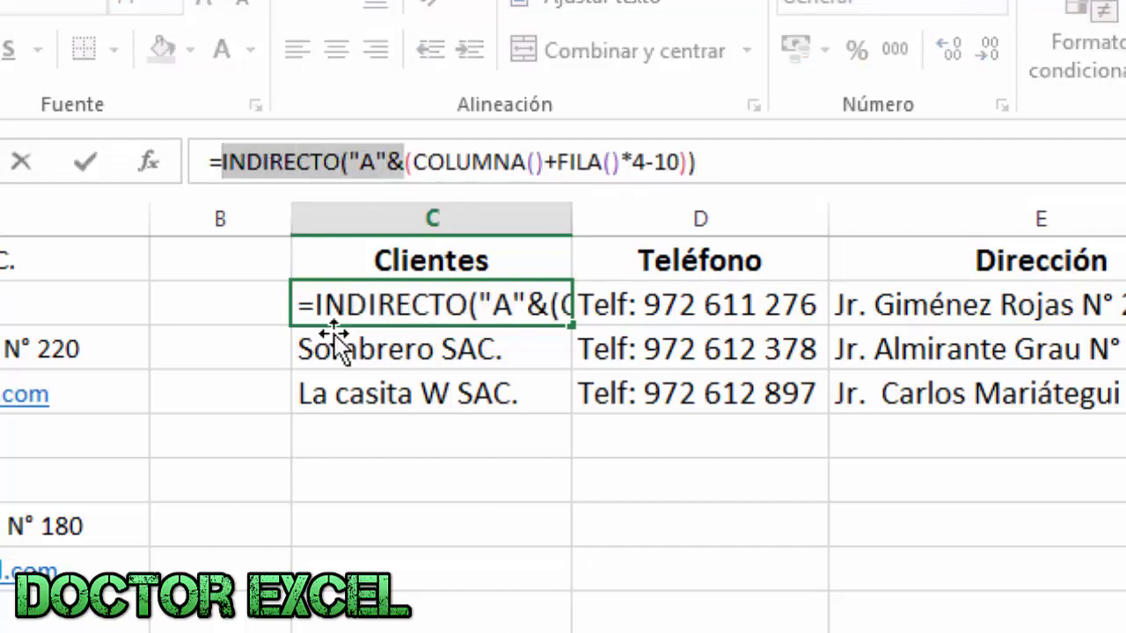
pyautogui.press('BackSpace')
pyautogui.press('Right')
pyautogui.press('Right')
pyautogui.press('Right')
pyautogui.press('Right')
pyautogui.press('Right')
pyautogui.press('Right')
pyautogui.press('Right')
pyautogui.press('Right')
pyautogui.press('Right')
pyautogui.press('Right')
pyautogui.press('Right')
pyautogui.press('Right')
pyautogui.press('Right')
pyautogui.press('Right')
pyautogui.press('Right')
pyautogui.press('Right')
pyautogui.press('Right')
pyautogui.press('Right')
pyautogui.press('Right')
pyautogui.press('Right')
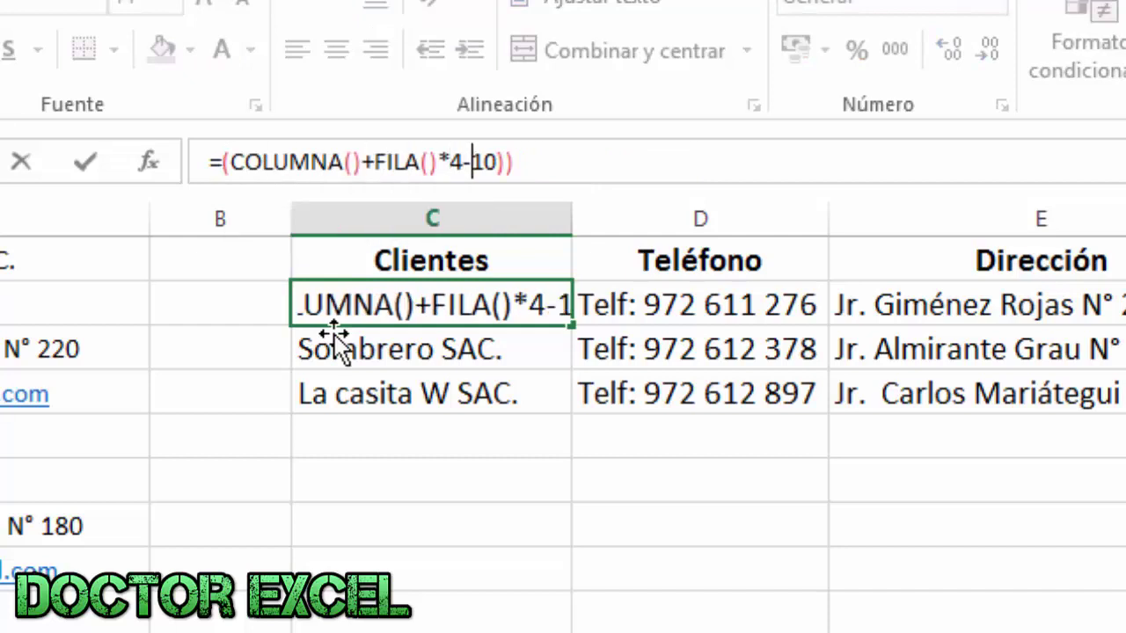
pyautogui.press('Right')
pyautogui.press('Right')
pyautogui.press('Right')
pyautogui.press('Right')
pyautogui.press('Return')
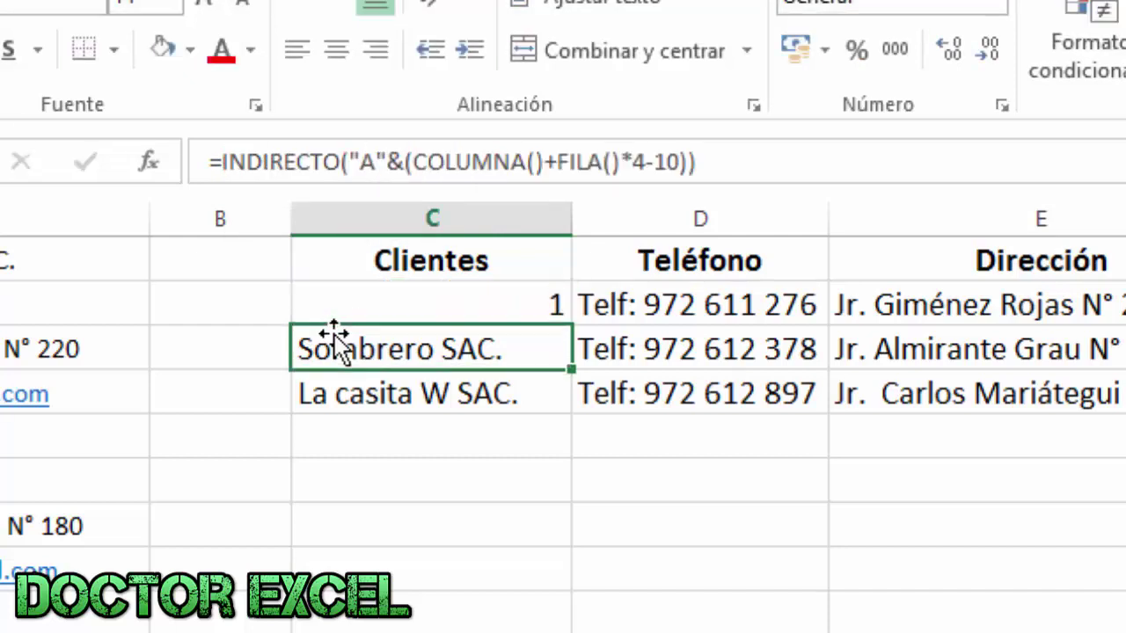
# Fill the =(COLUMNA()+FILA()*4-10) formula from C2 across to F2 in the Email column.
pyautogui.click(422, 299)
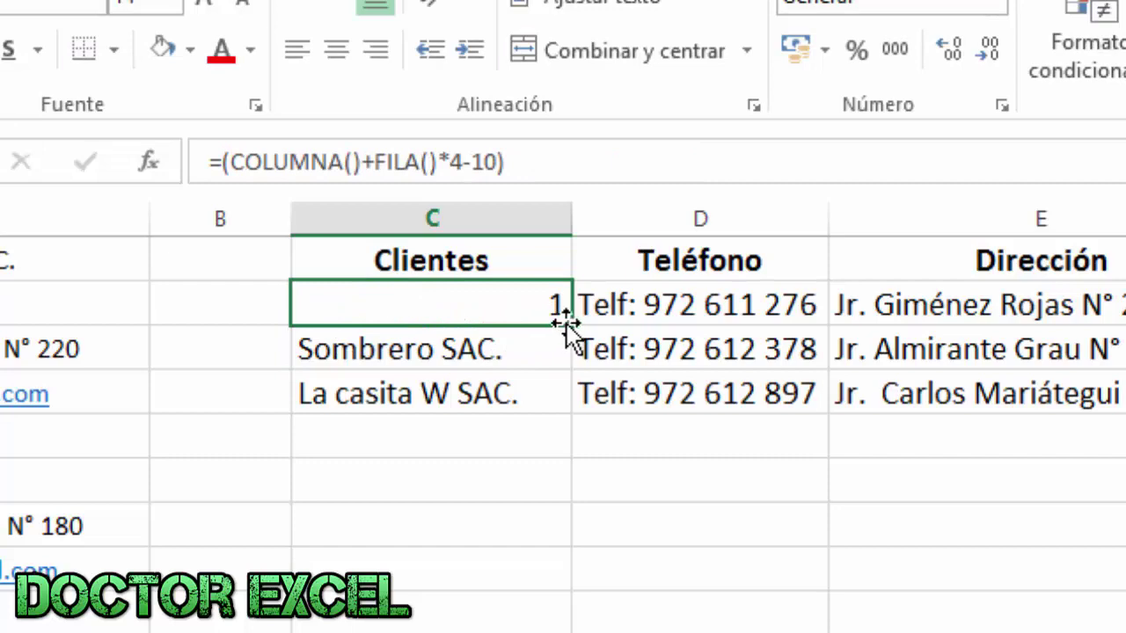
pyautogui.moveTo(567, 324); pyautogui.dragTo(1125, 318)
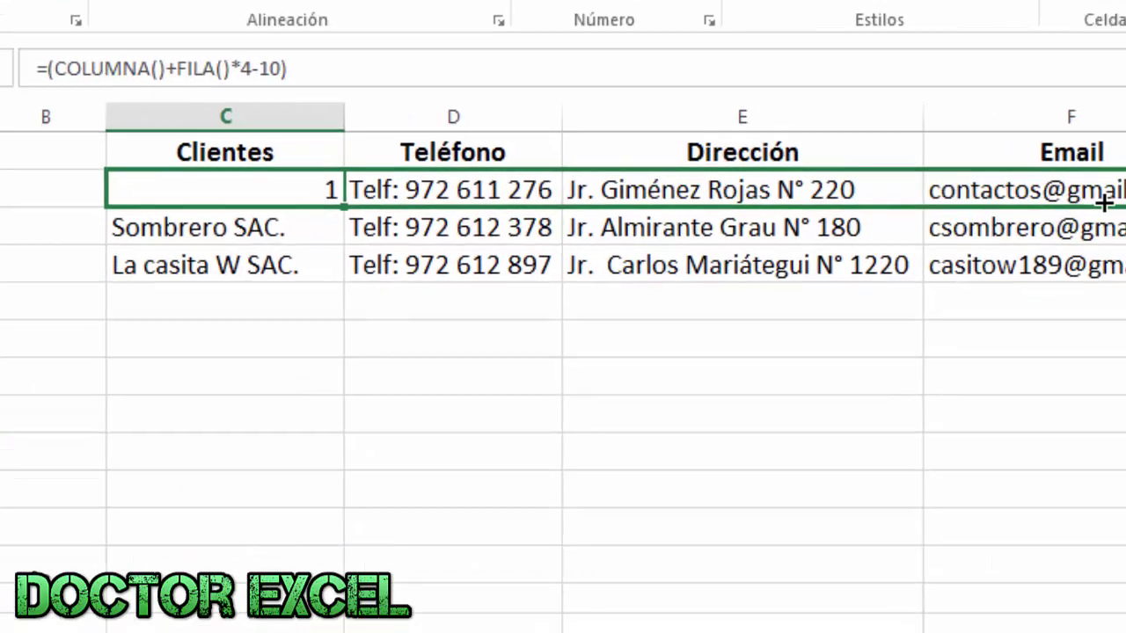
pyautogui.moveTo(1104, 203); pyautogui.dragTo(1105, 203)
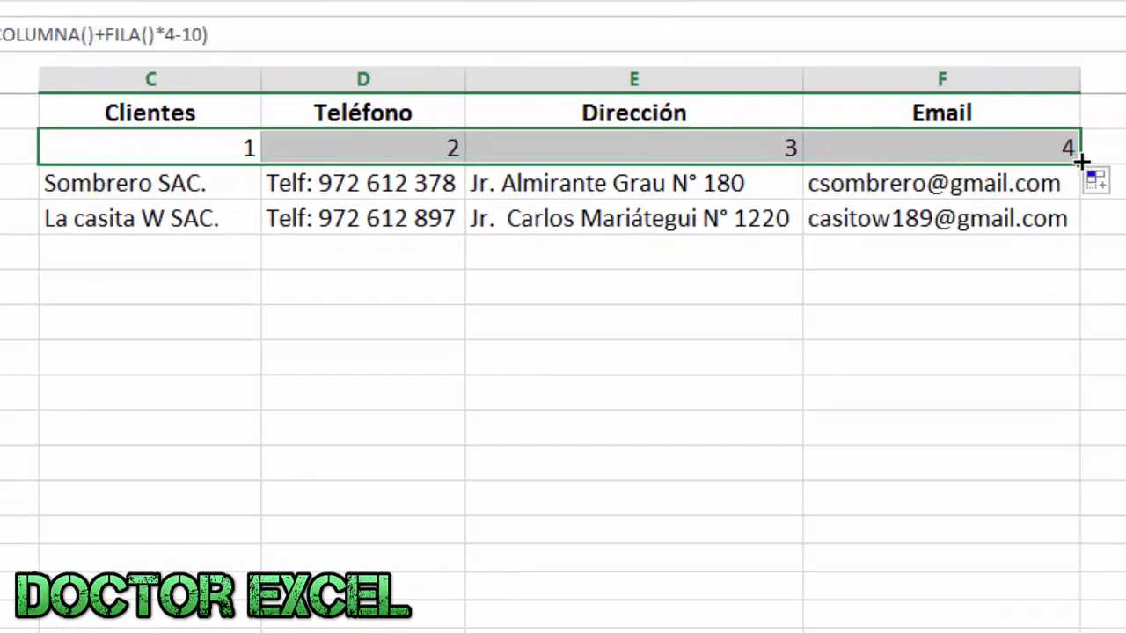
# Fill the =(COLUMNA()+FILA()*4-10) formulas from C2:F2 down to row 4.
pyautogui.moveTo(1080, 161); pyautogui.dragTo(1069, 231)
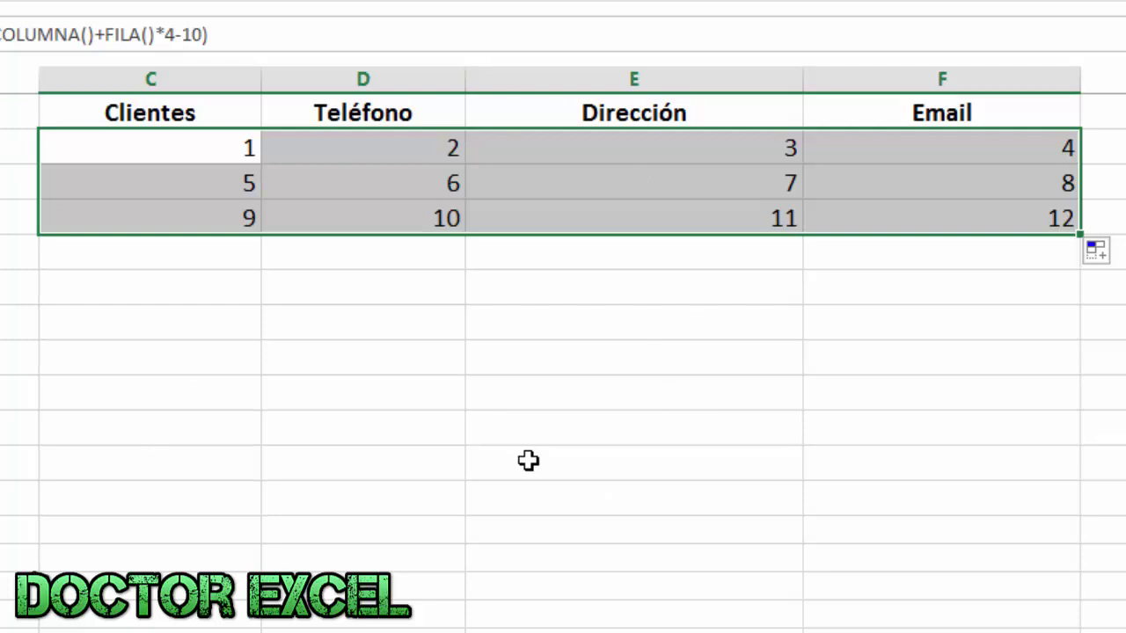
# Wrap the calculation in C2 with INDIRECTO so it reads =INDIRECTO("A"&(COLUMNA()+FILA()*4-10)).
pyautogui.click(199, 147)
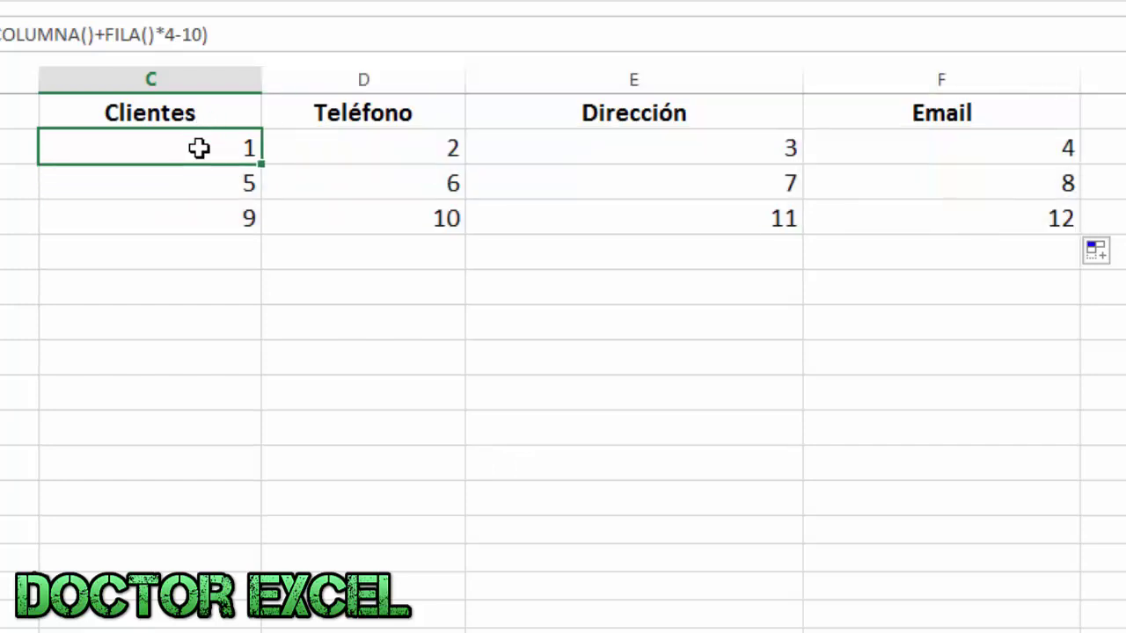
pyautogui.click(4, 35)
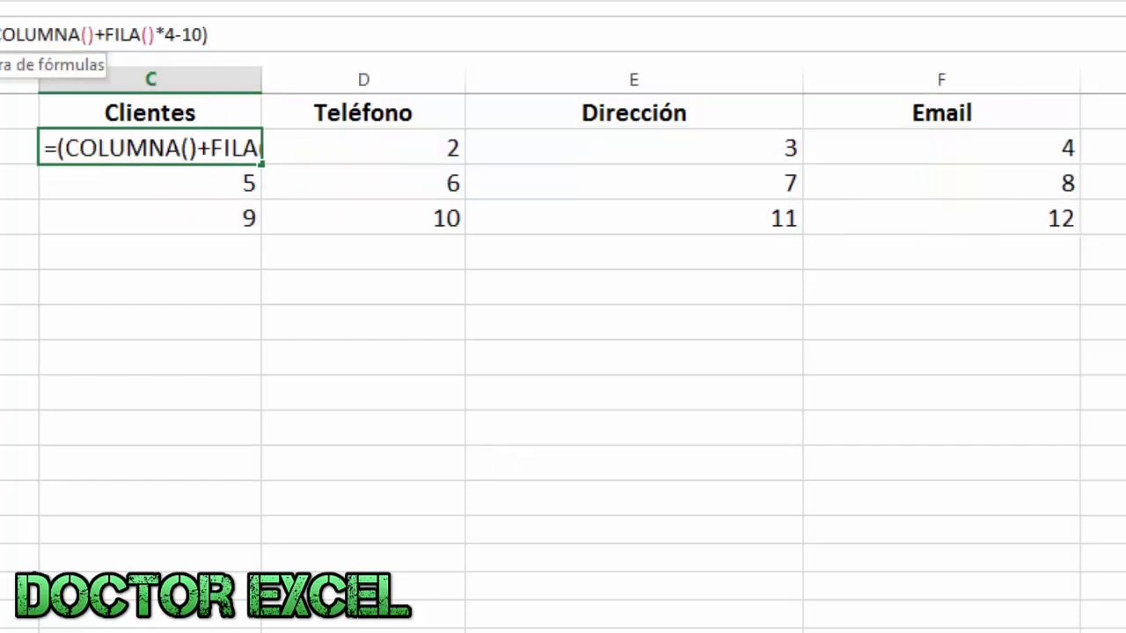
pyautogui.write('indi')
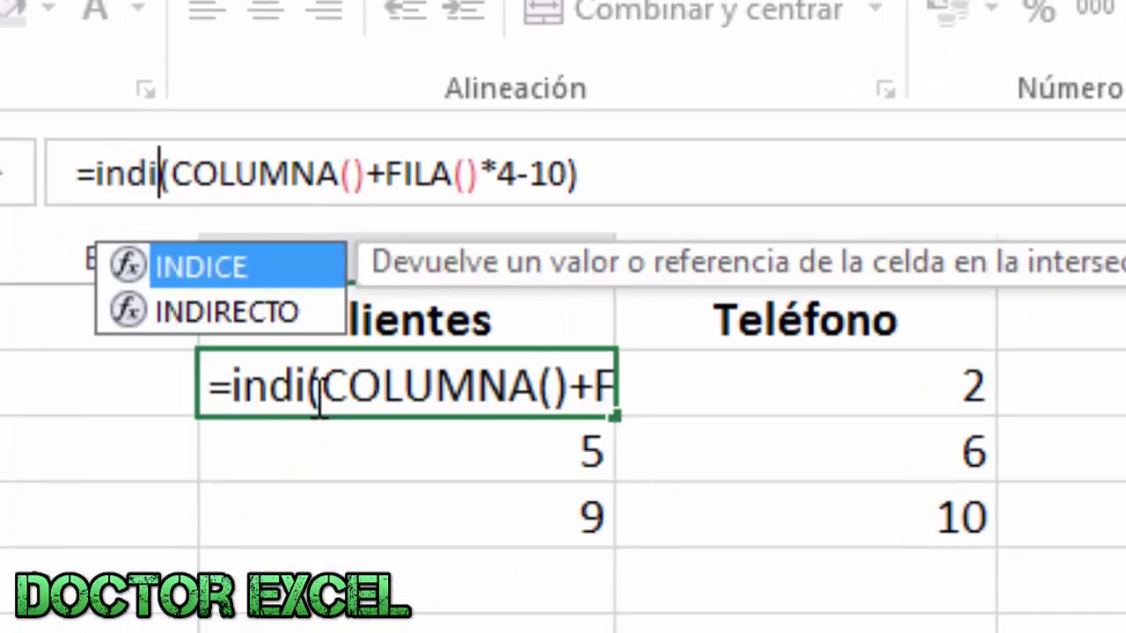
pyautogui.write('recto')
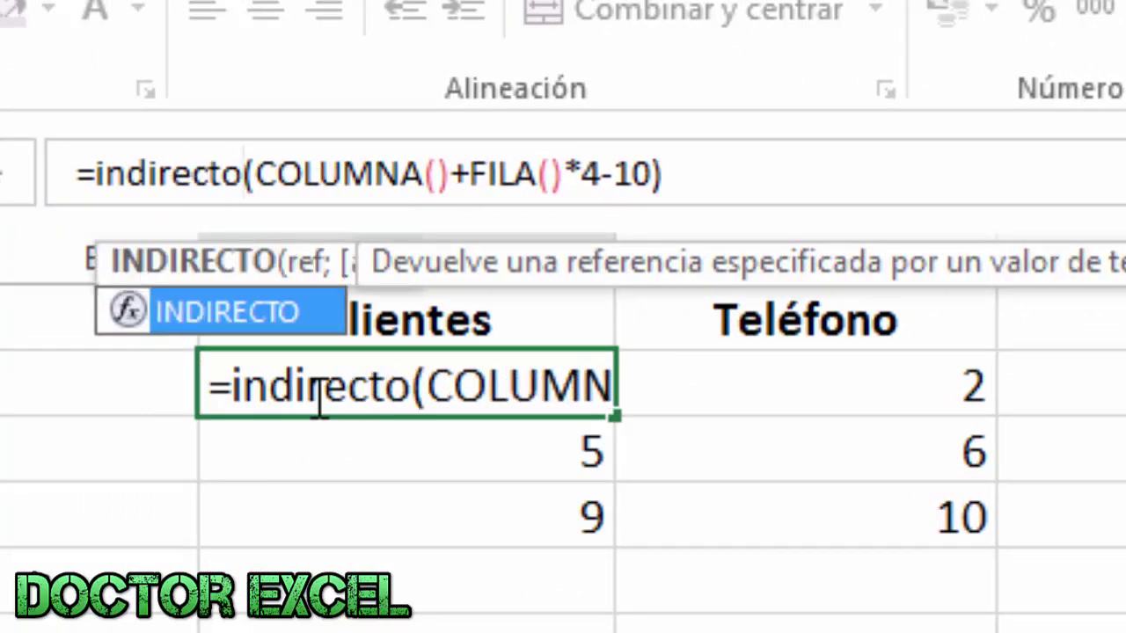
pyautogui.write('("A"')
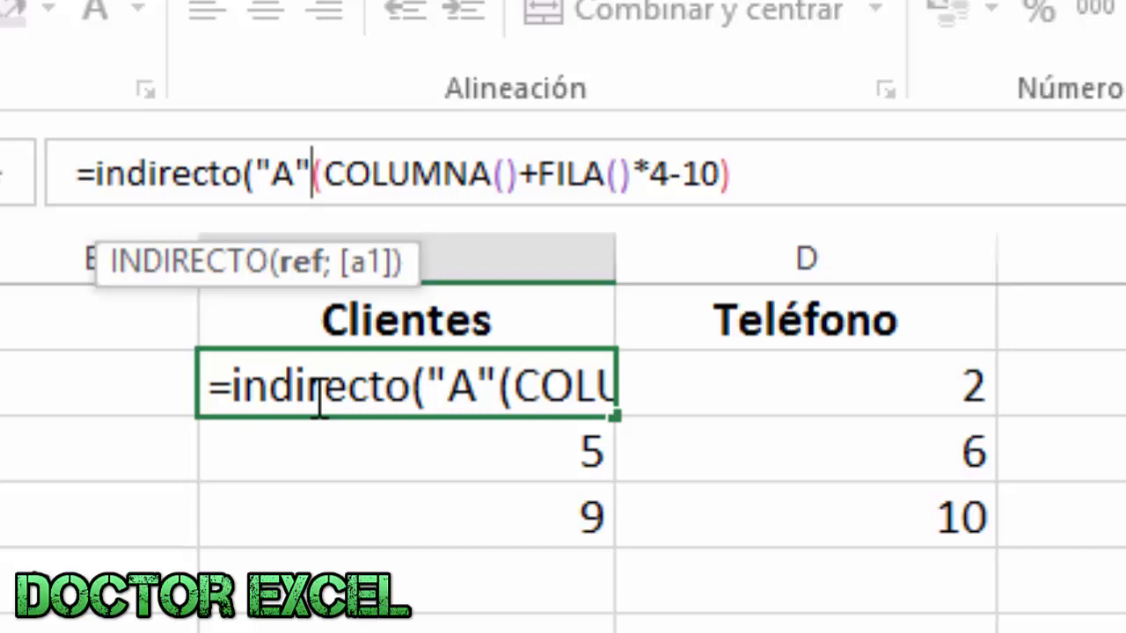
pyautogui.write('&')
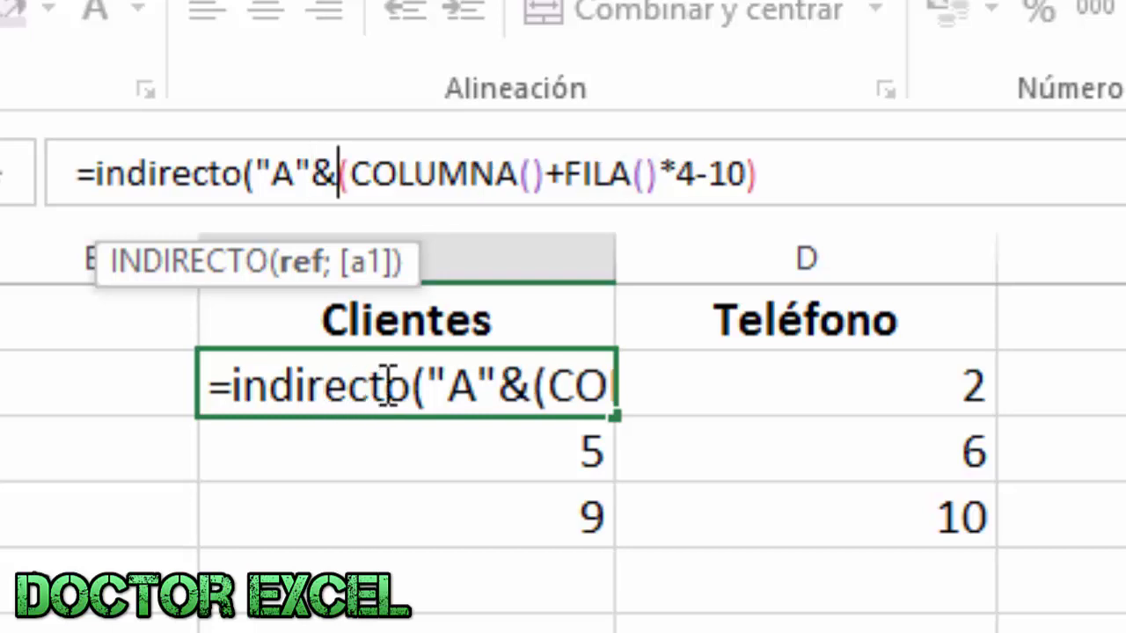
pyautogui.click(835, 183)
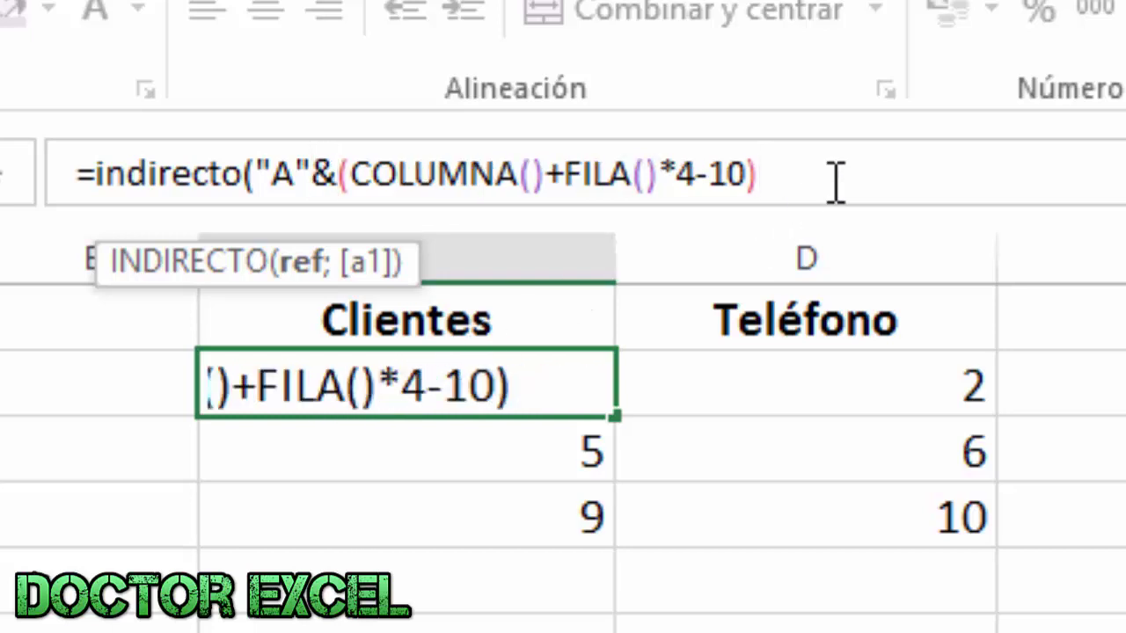
pyautogui.write(')')
pyautogui.press('Return')
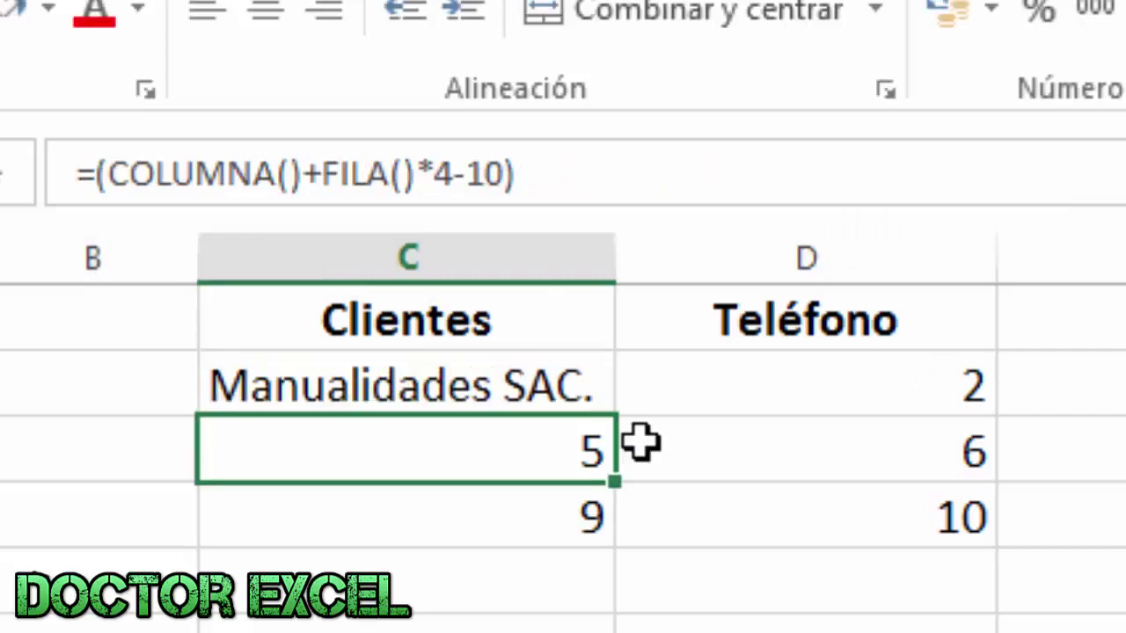
# Fill the INDIRECTO formula from C2 across to F2 and down to row 4.
pyautogui.click(518, 391)
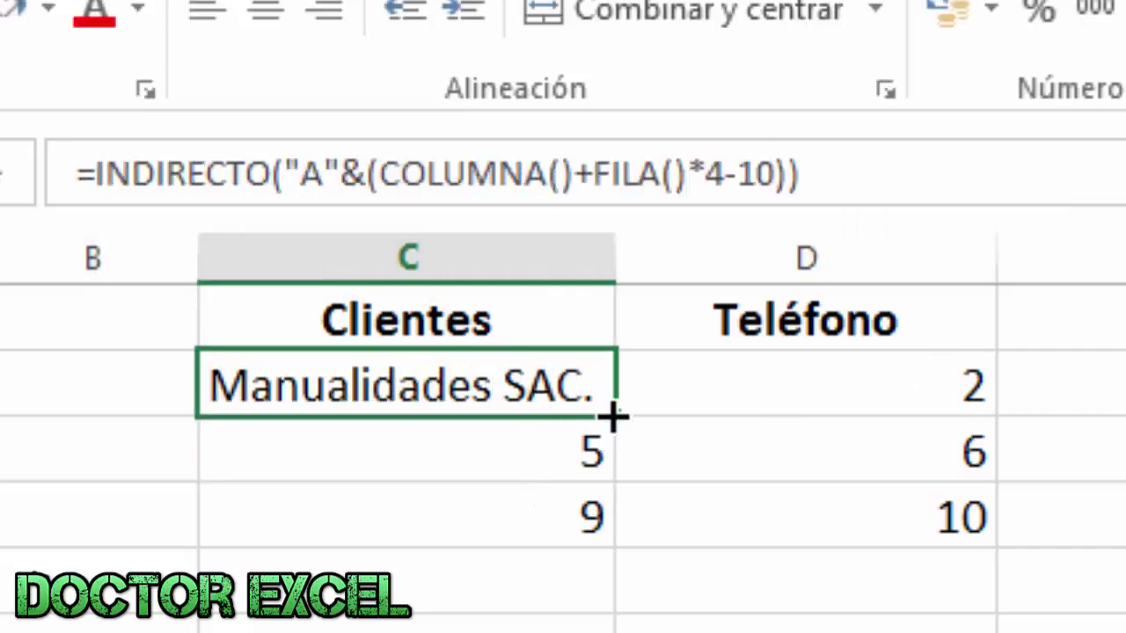
pyautogui.moveTo(611, 412); pyautogui.dragTo(1118, 422)
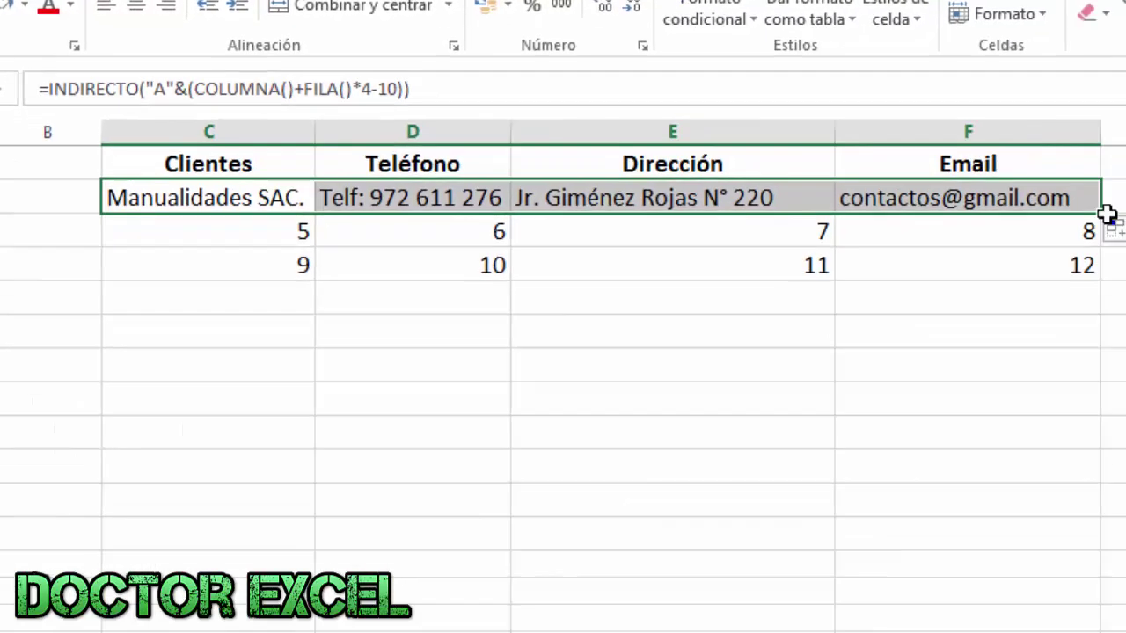
pyautogui.moveTo(1099, 213); pyautogui.dragTo(1097, 280)
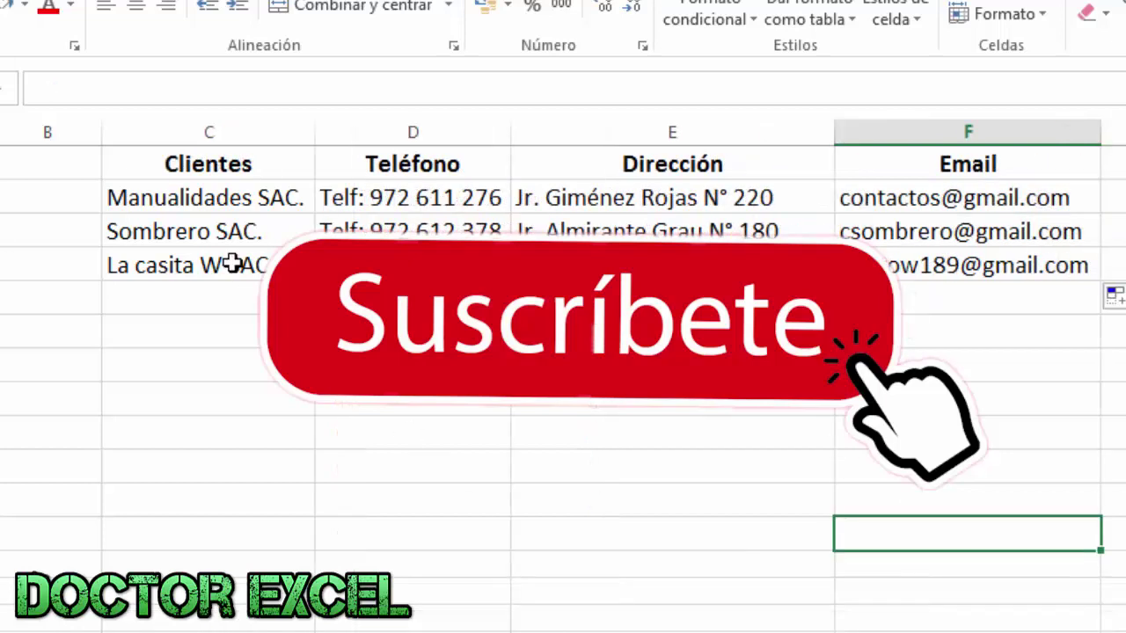
pyautogui.moveTo(191, 199); pyautogui.dragTo(871, 264)
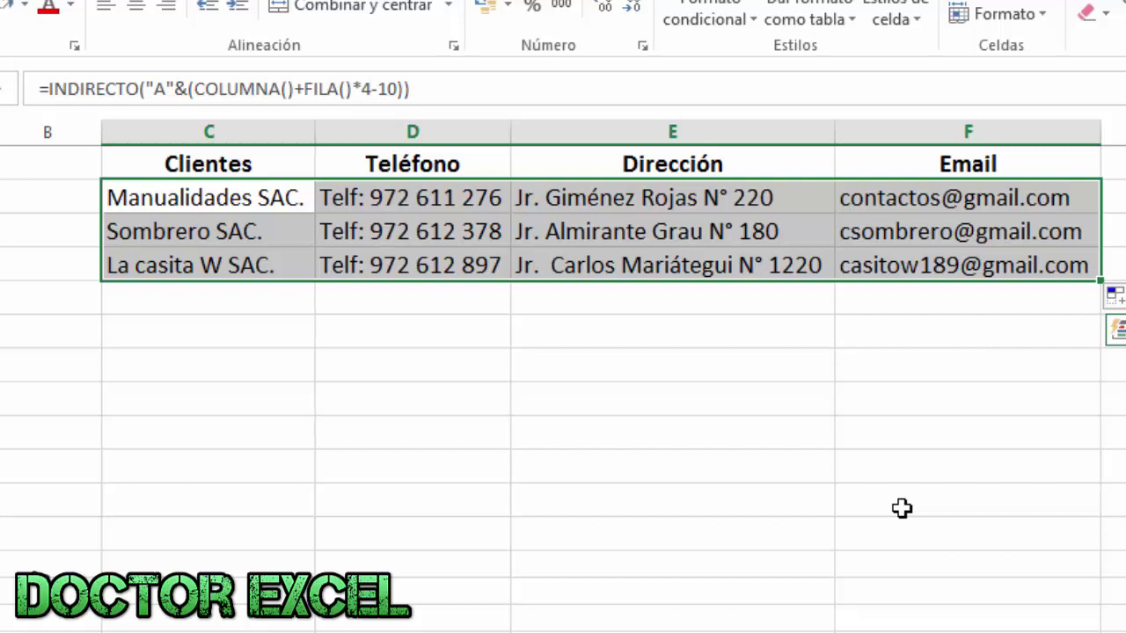
pyautogui.click(671, 529)
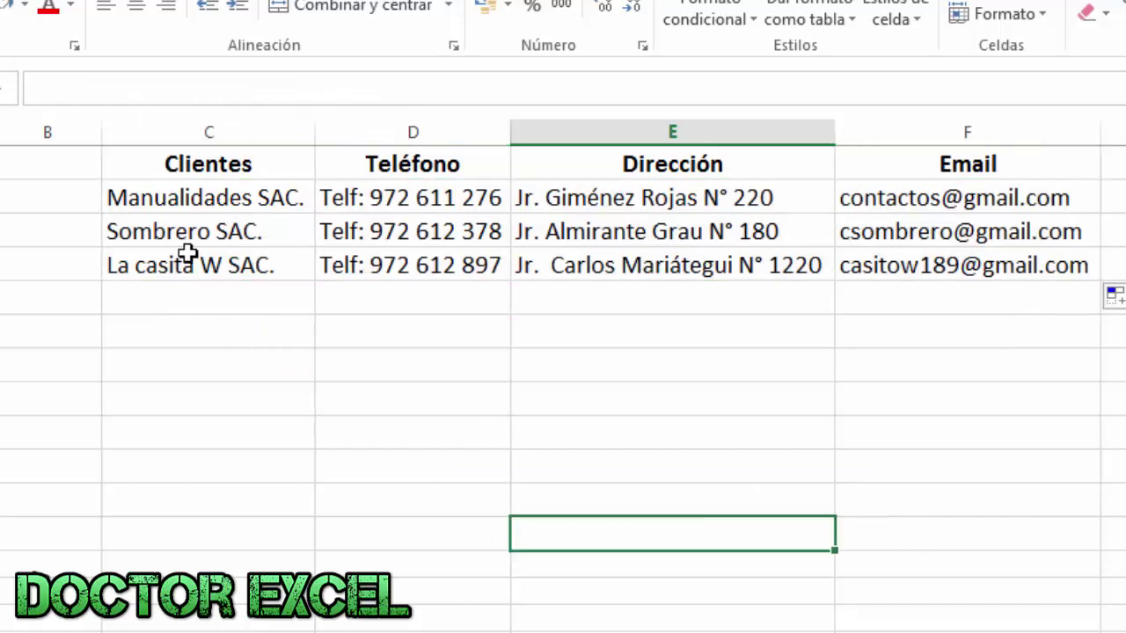
pyautogui.moveTo(144, 165); pyautogui.dragTo(967, 624)
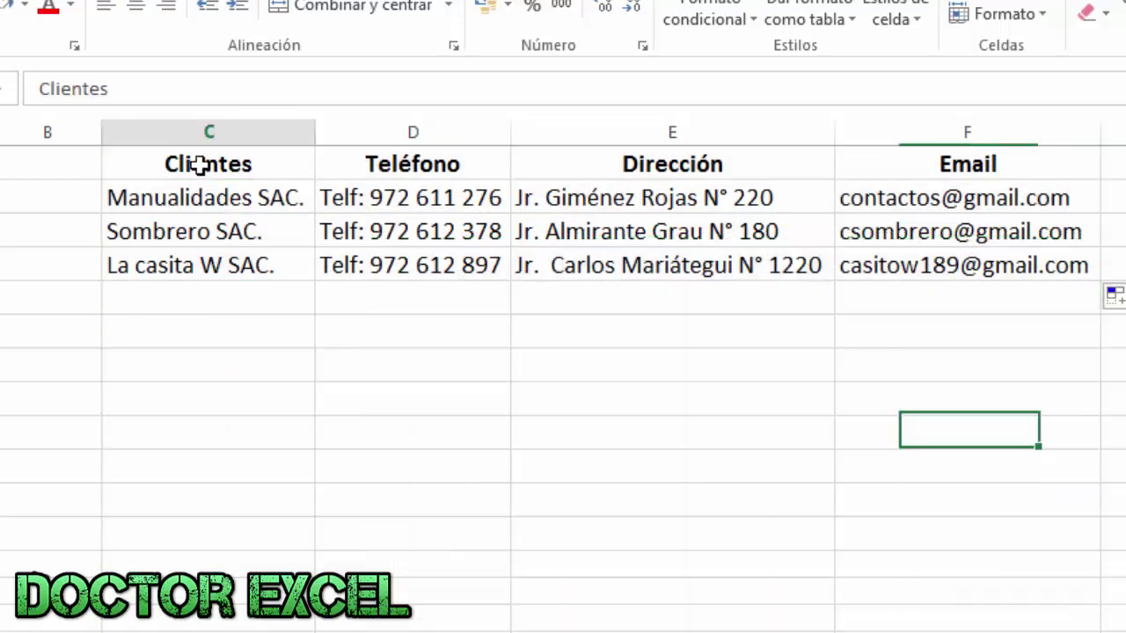
# Copy the table C1:F4 including its headers and paste it as values only starting at C11.
pyautogui.moveTo(198, 166); pyautogui.dragTo(982, 262)
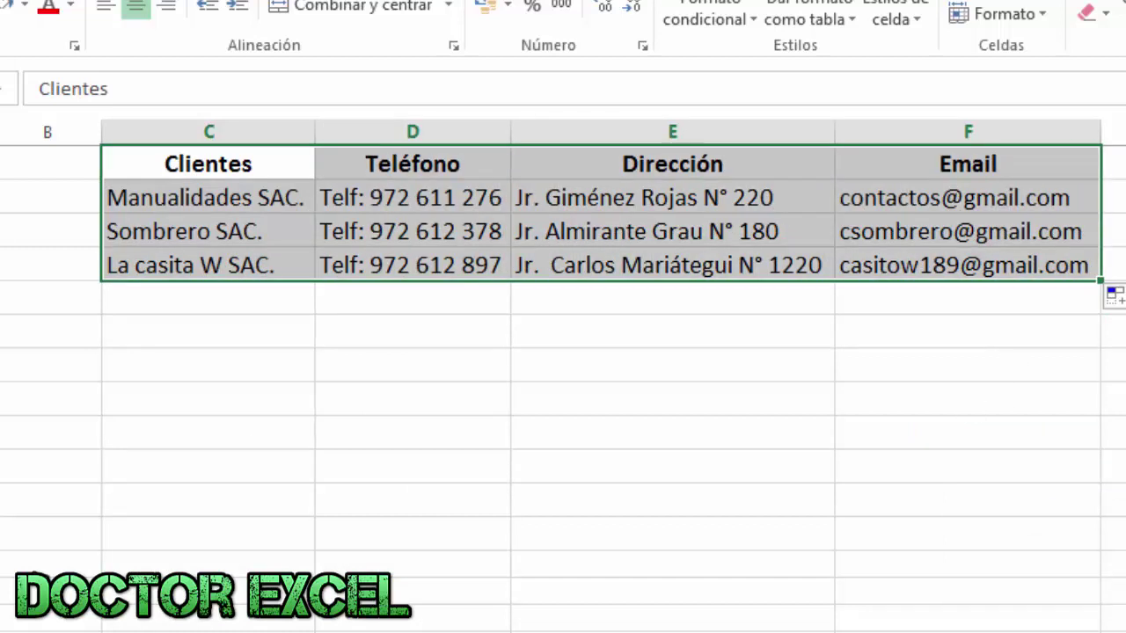
pyautogui.hotkey('ctrl', 'c')
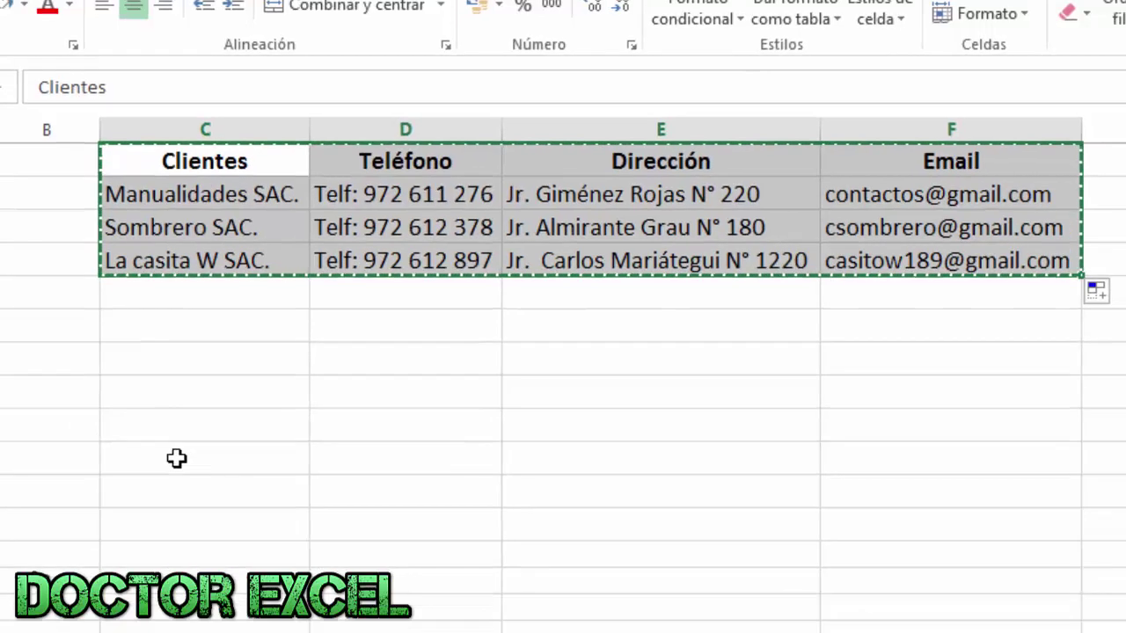
pyautogui.click(172, 497)
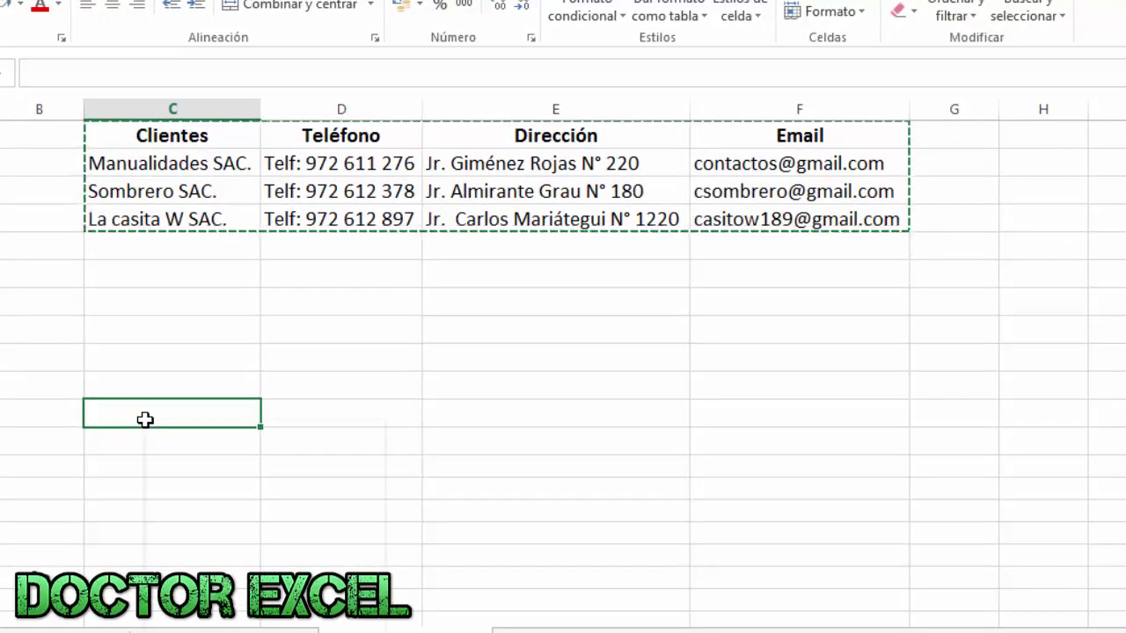
pyautogui.rightClick(145, 420)
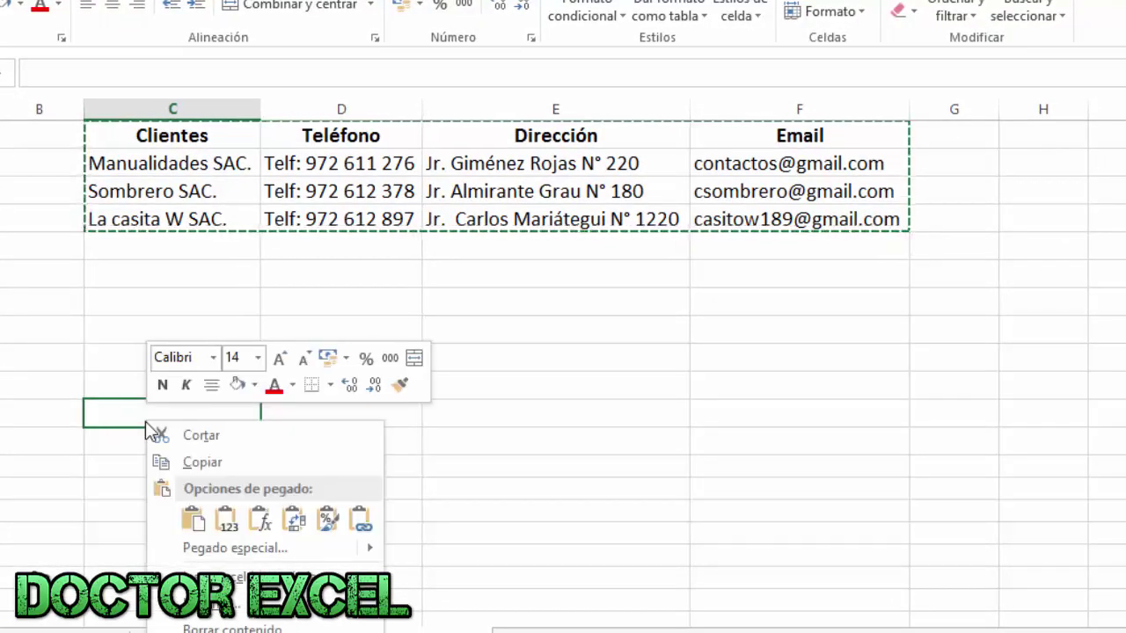
pyautogui.click(227, 528)
pyautogui.click(485, 594)
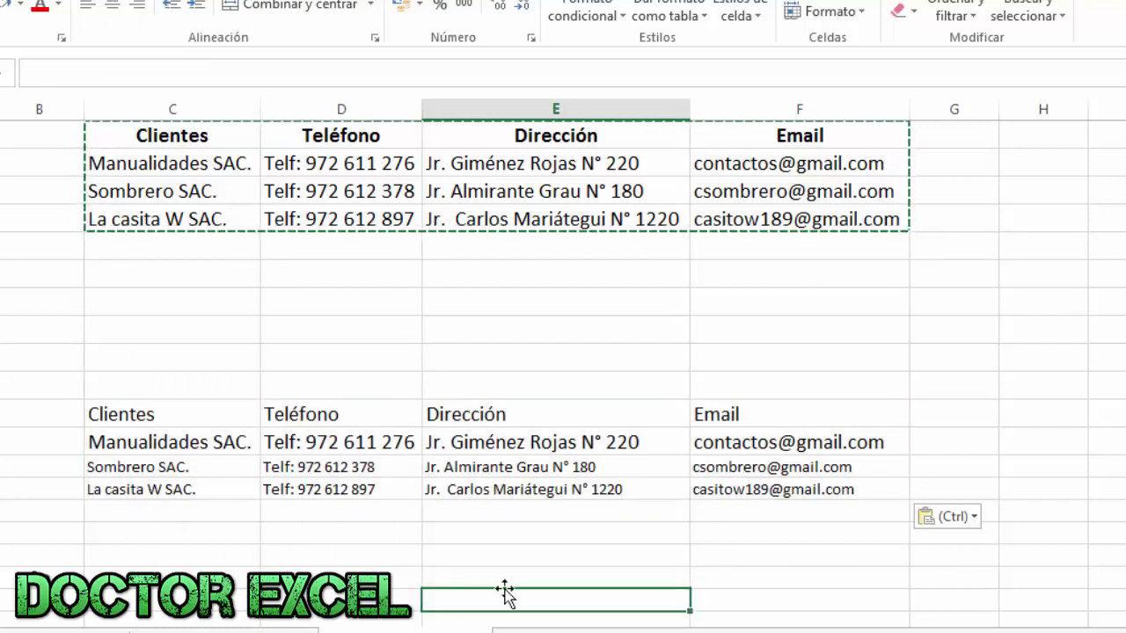
# Examine whether the pasted Email, Dirección, Teléfono and Clientes cells contain plain values or formulas.
pyautogui.click(519, 468)
pyautogui.click(531, 510)
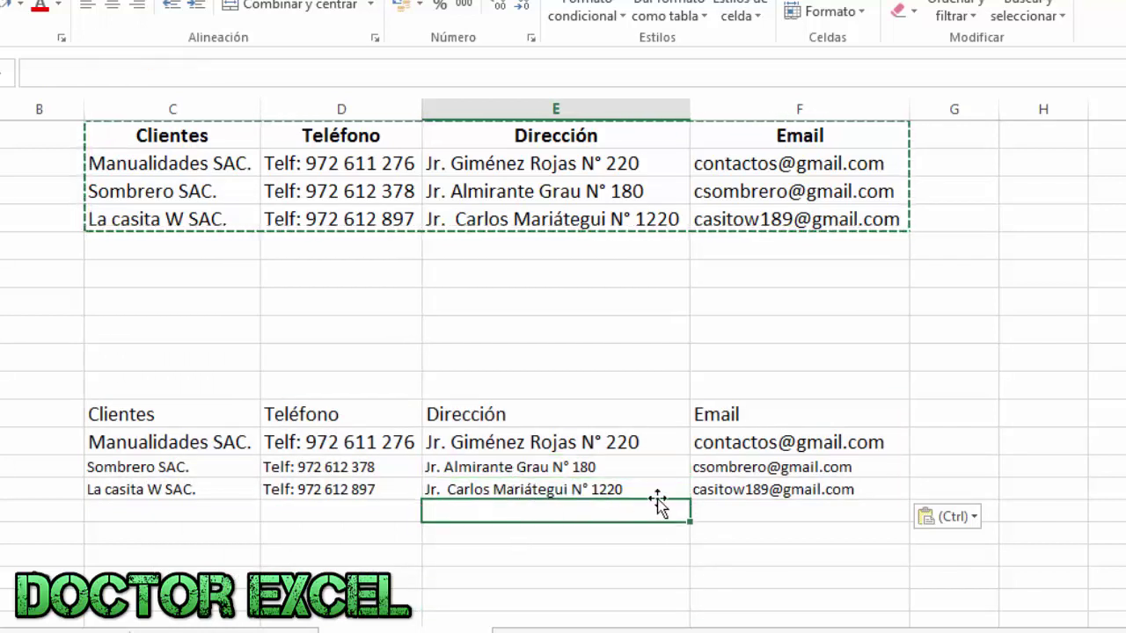
pyautogui.click(745, 489)
pyautogui.click(762, 466)
pyautogui.click(761, 441)
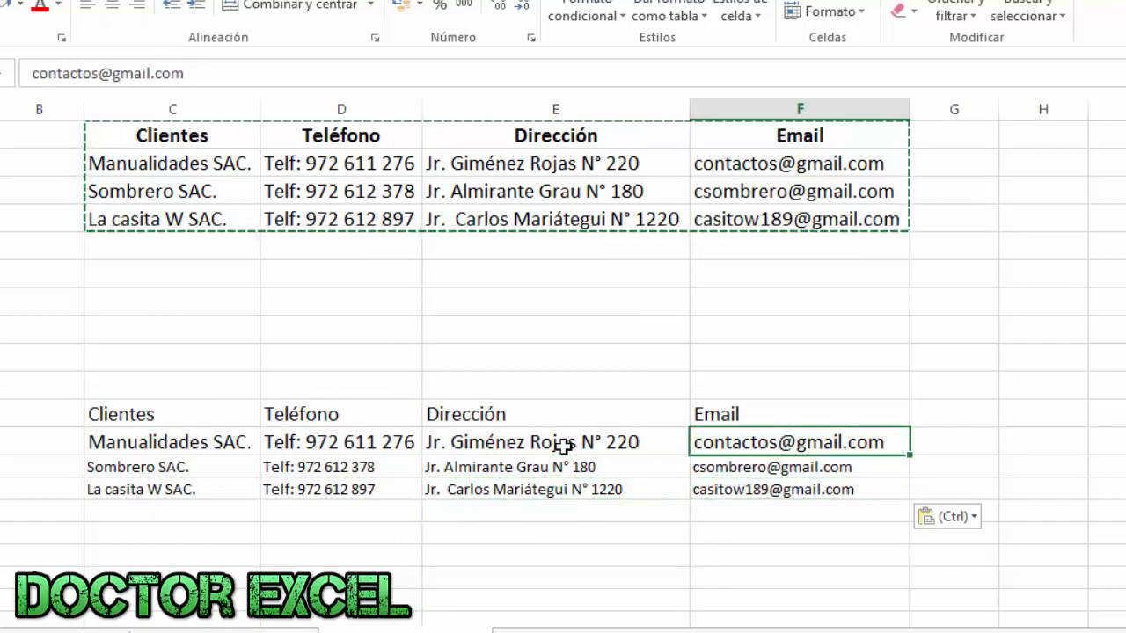
pyautogui.click(563, 443)
pyautogui.click(503, 467)
pyautogui.click(369, 463)
pyautogui.click(180, 442)
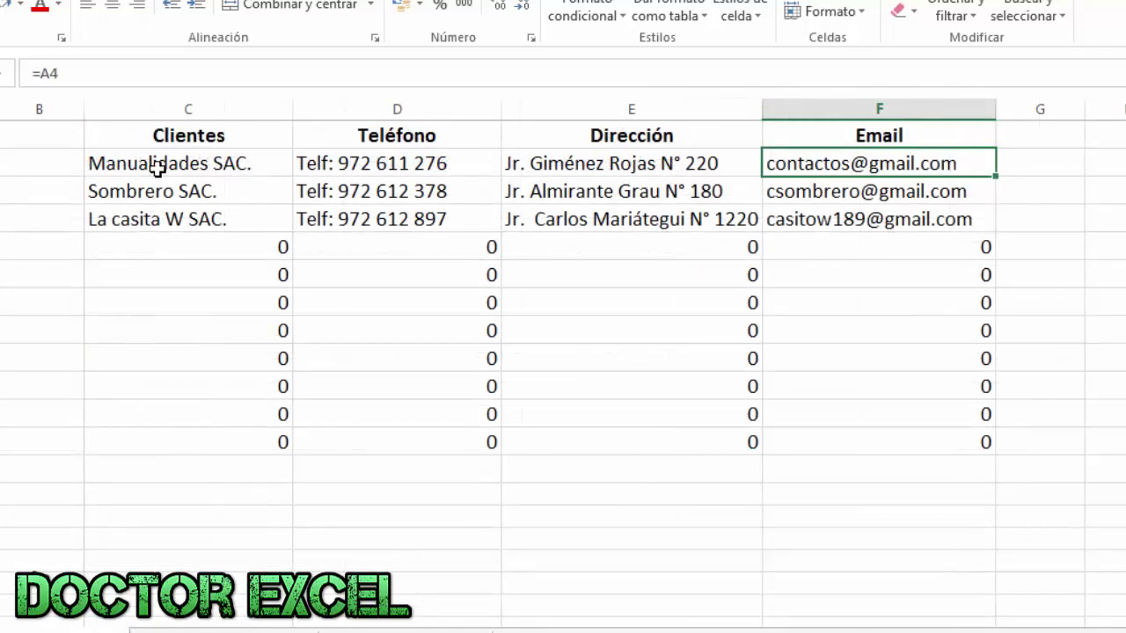
# Examine the cell references behind the Clientes and Teléfono entries on the replace-method sheet.
pyautogui.click(157, 172)
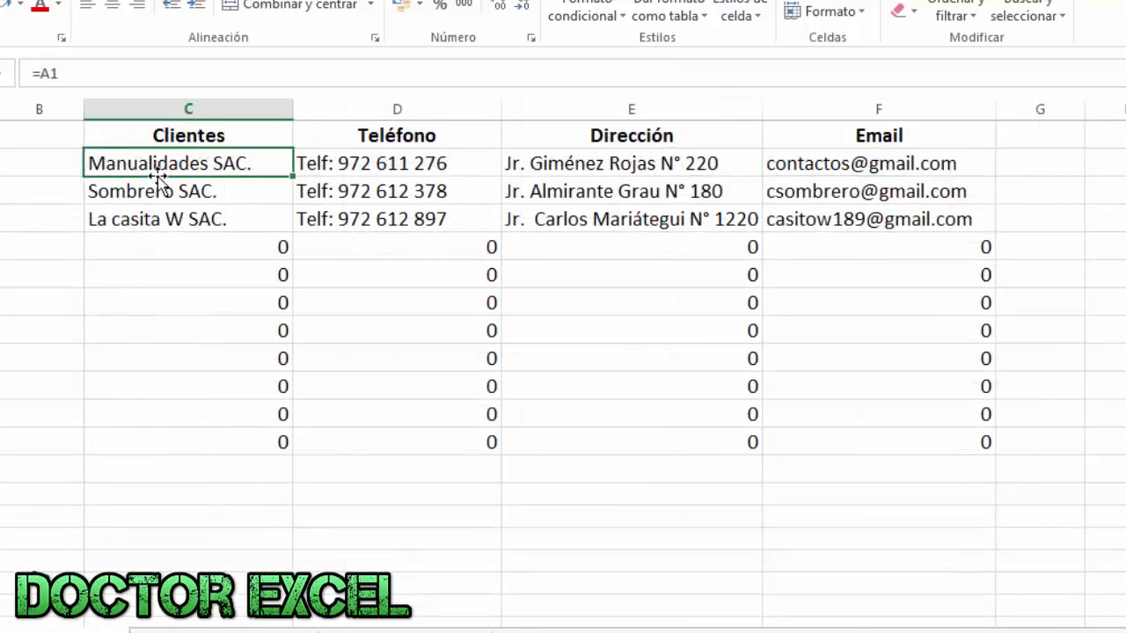
pyautogui.click(171, 220)
pyautogui.click(185, 194)
pyautogui.click(342, 194)
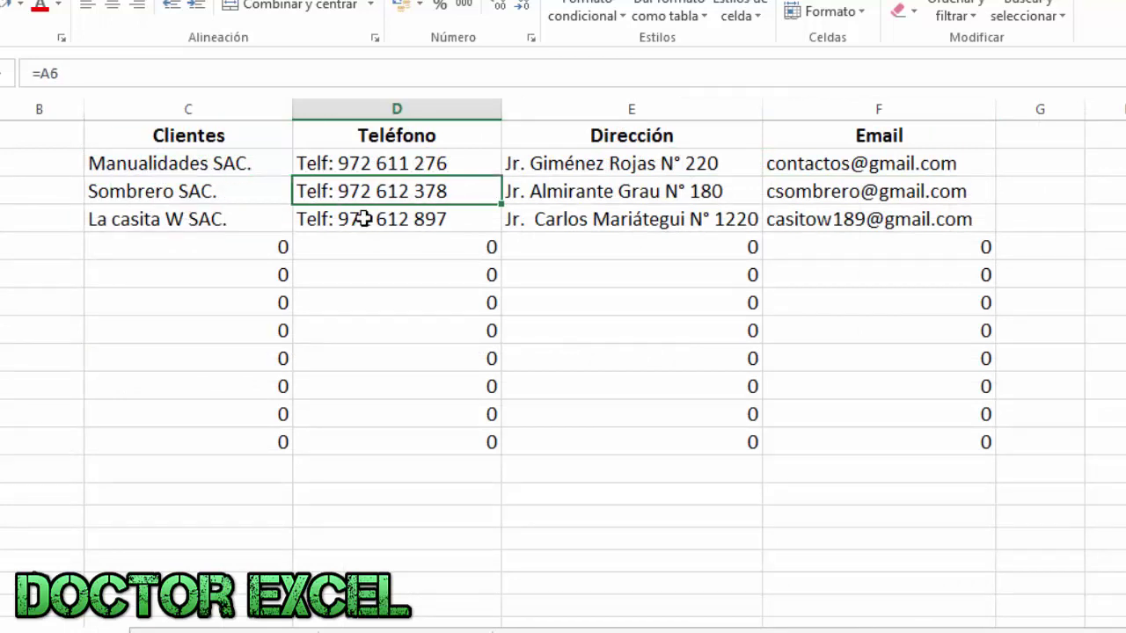
pyautogui.click(362, 219)
# Copy the three client rows C2:F4 on the replace-method sheet and paste them as values starting at C14.
pyautogui.moveTo(193, 159); pyautogui.dragTo(868, 199)
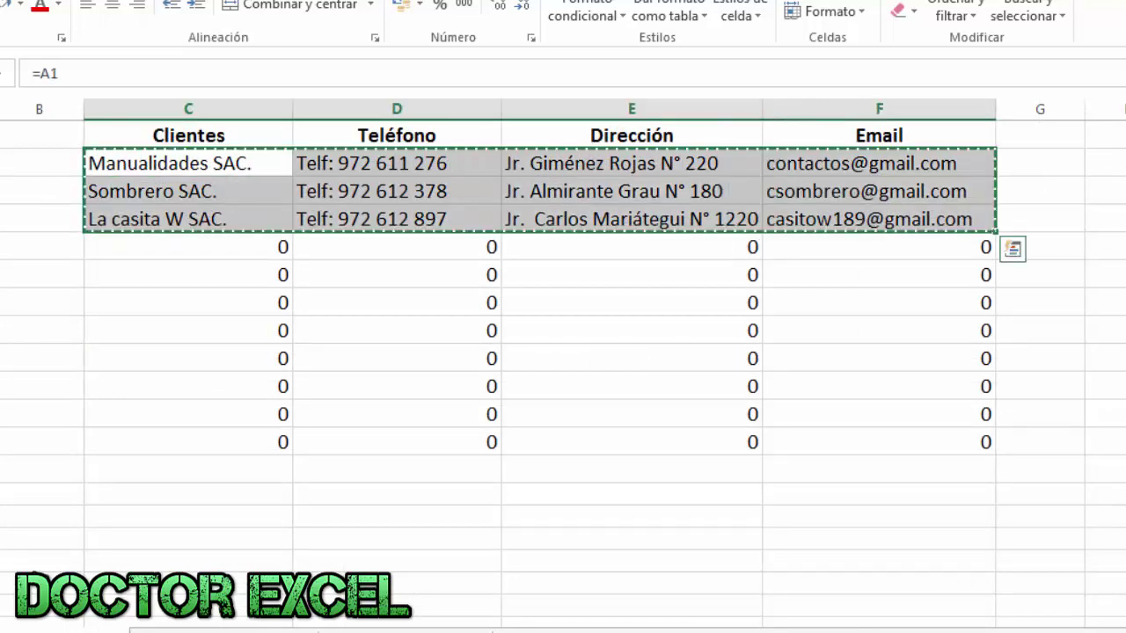
pyautogui.click(174, 493)
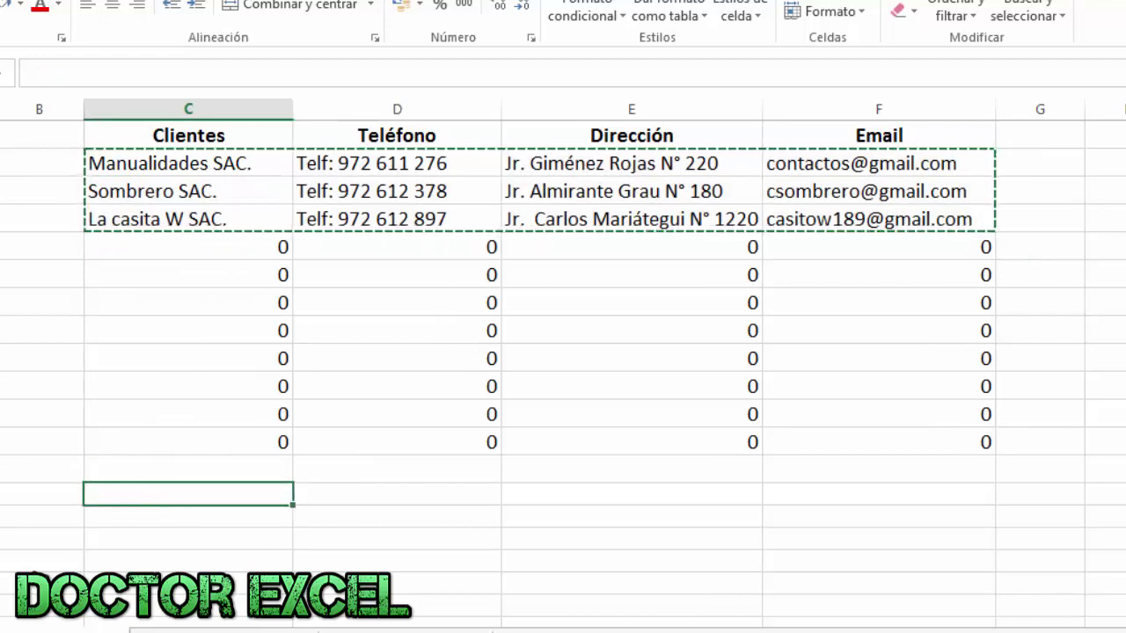
pyautogui.hotkey('ctrl', 'v')
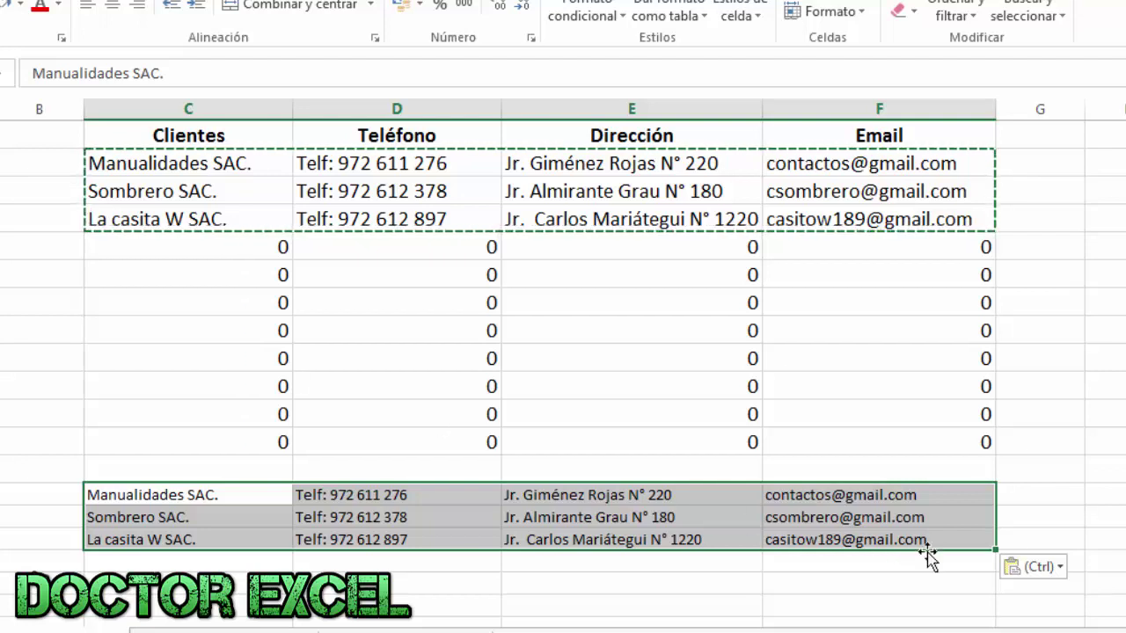
pyautogui.click(1048, 497)
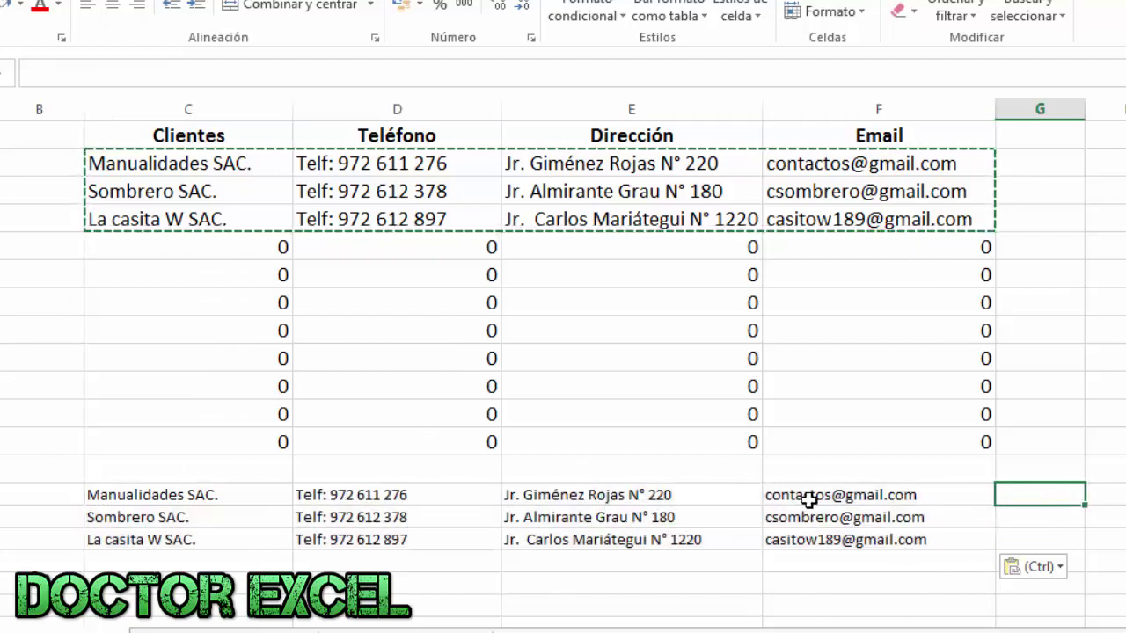